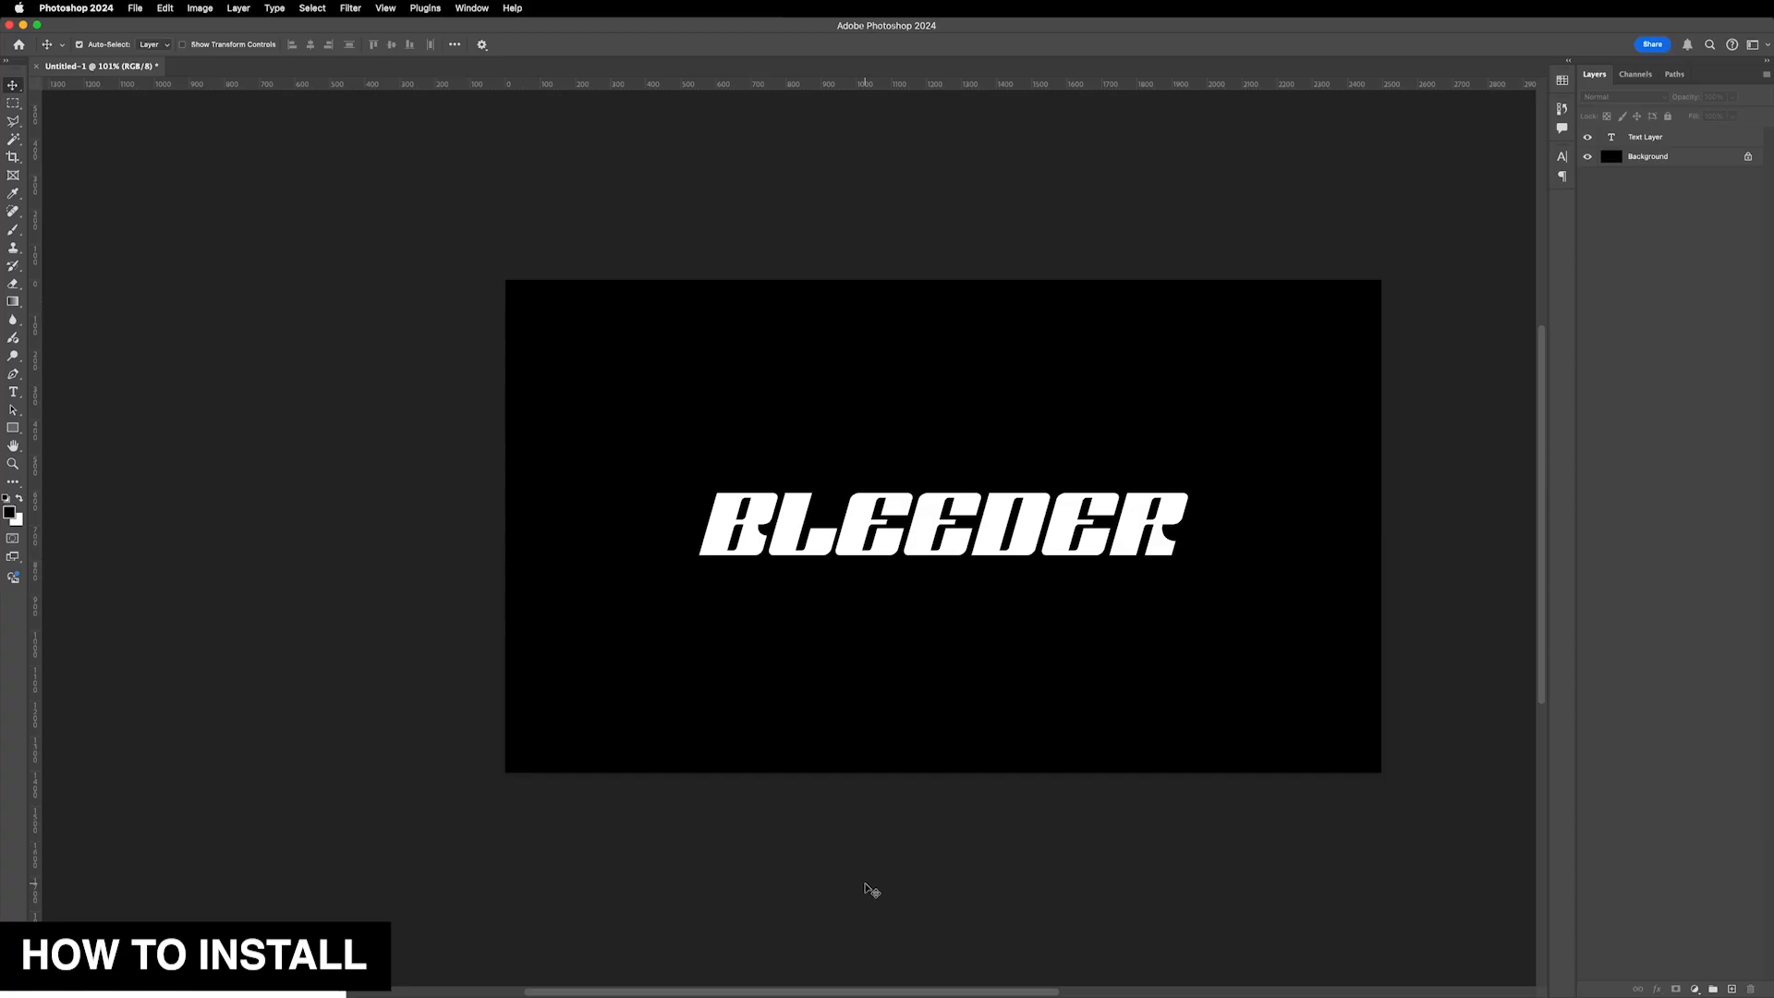
- Open the Patterns panel and move it over the canvas
{"action": "left_click", "coordinate": [472, 8]}
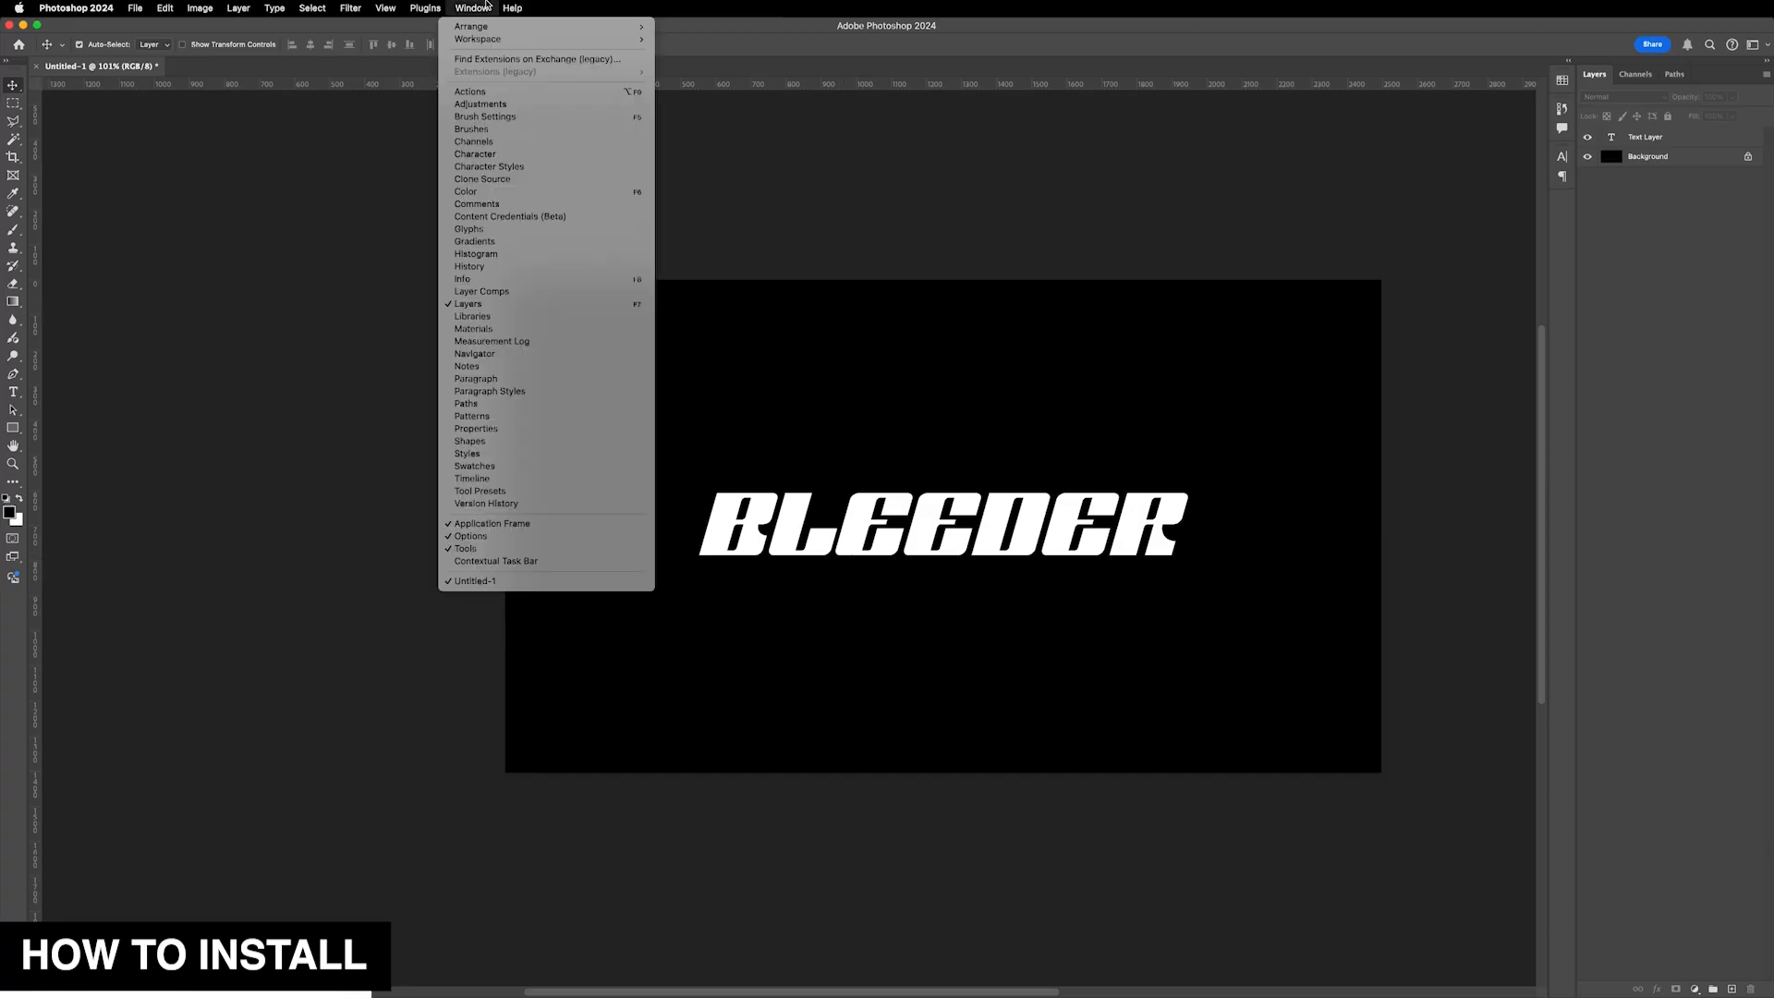
{"action": "left_click", "coordinate": [498, 416]}
{"action": "left_click_drag", "start_coordinate": [834, 129], "coordinate": [798, 406]}
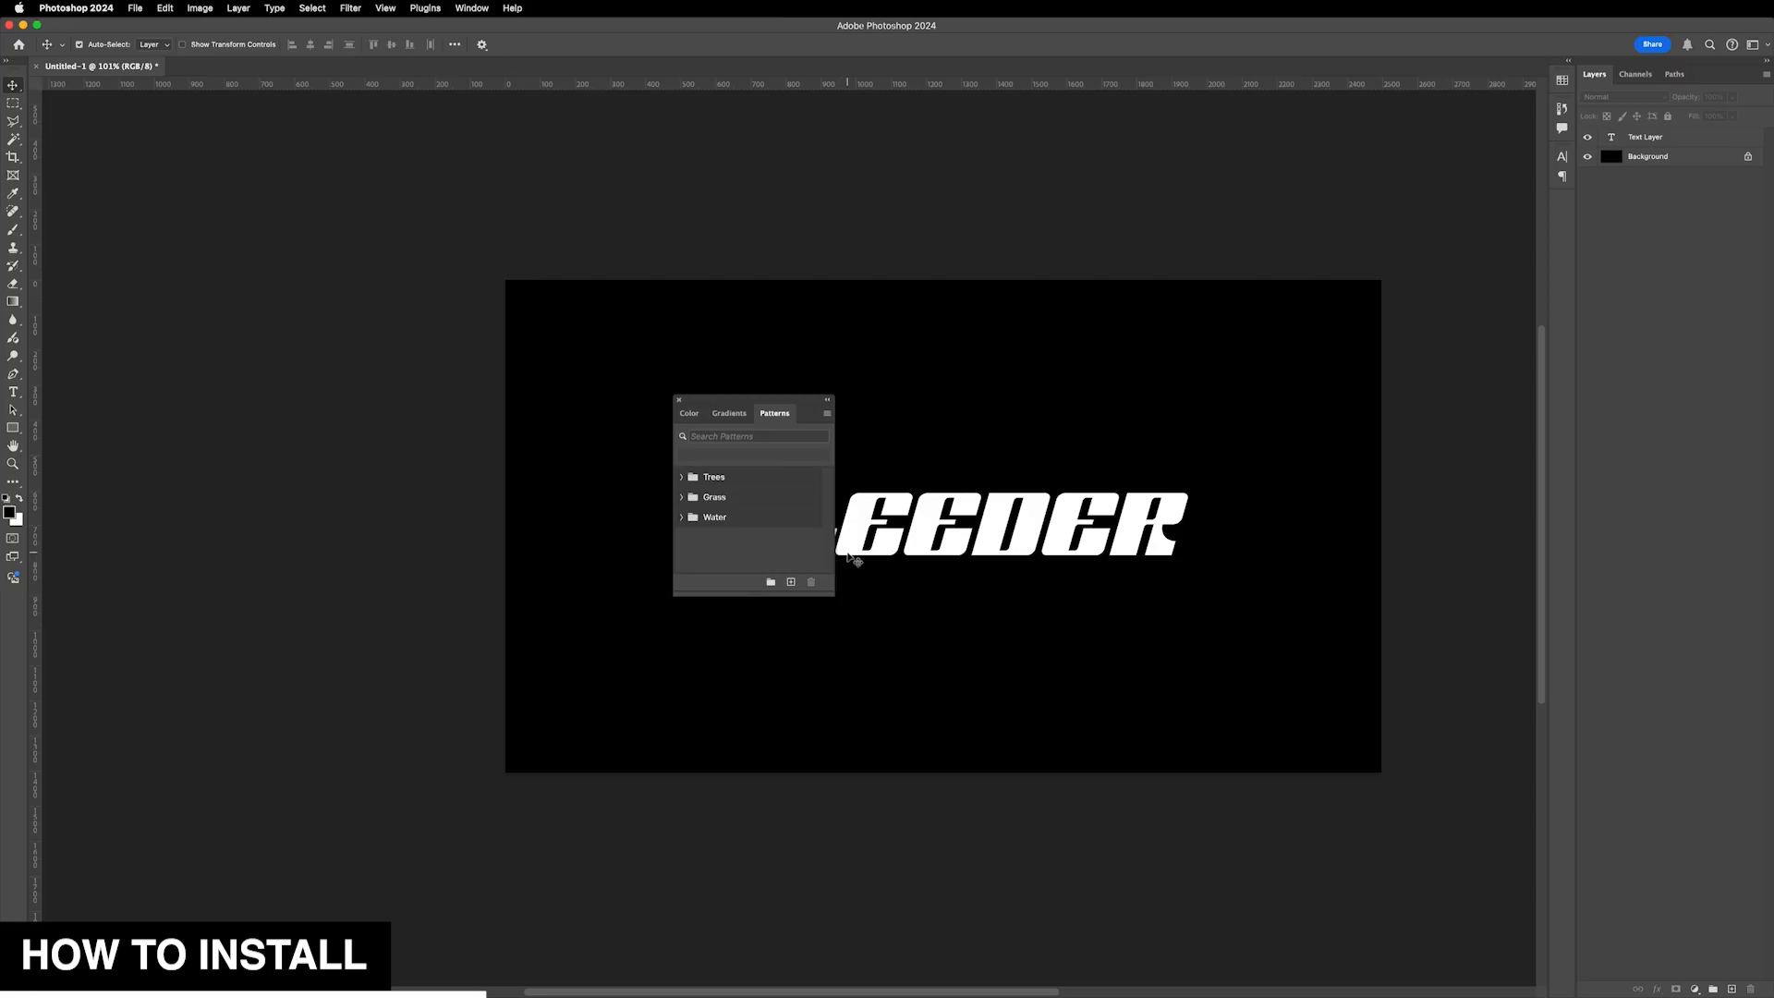
- Import the BLEEDER PATTERNS.pat file into the Patterns panel and expand its group
{"action": "left_click", "coordinate": [827, 415]}
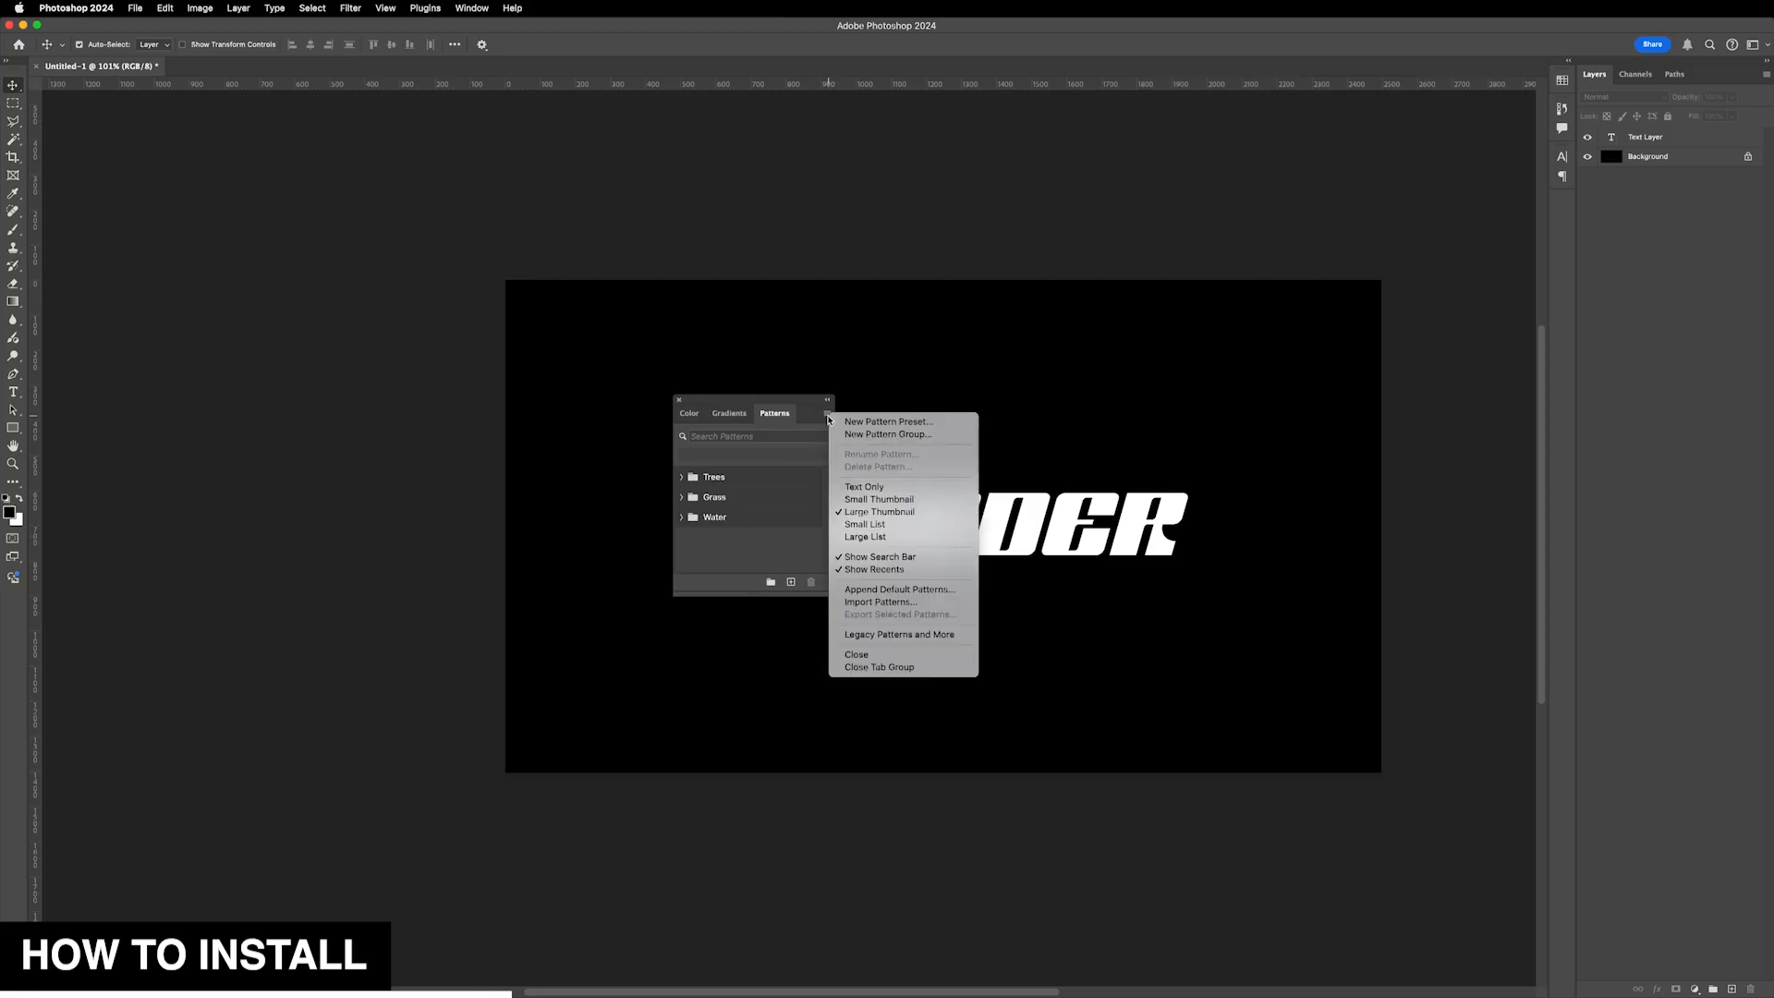
{"action": "left_click", "coordinate": [887, 606]}
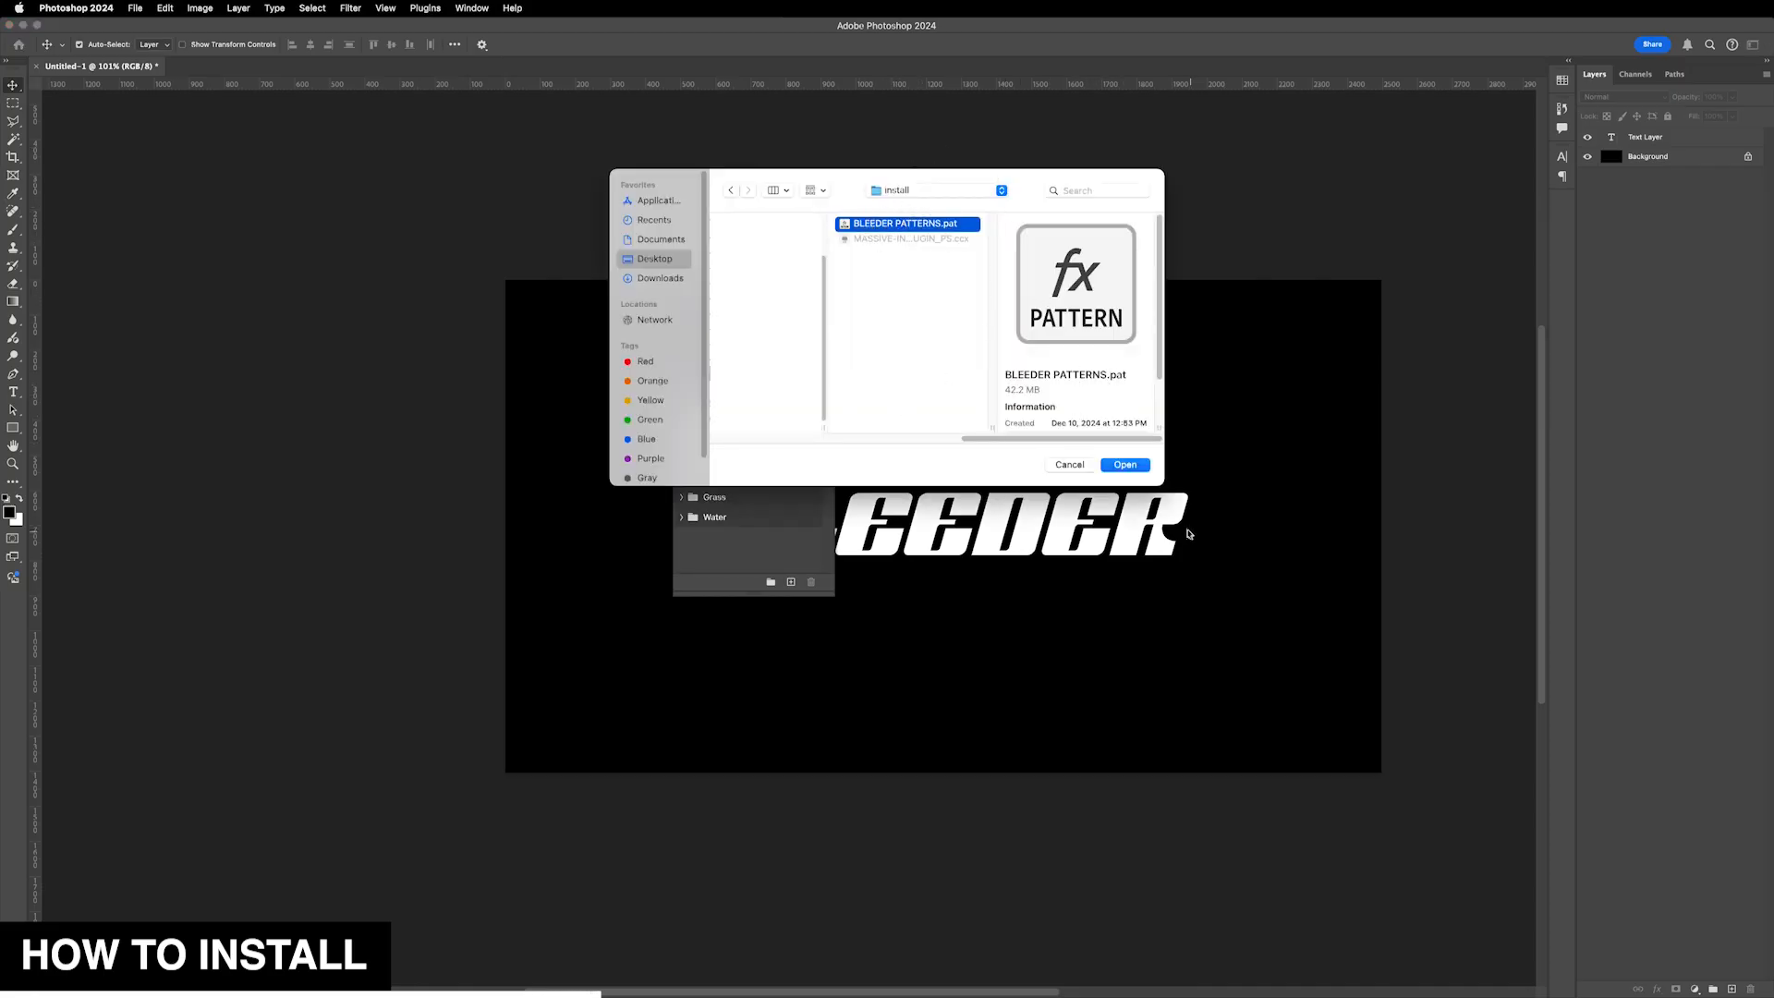
{"action": "left_click", "coordinate": [1133, 471]}
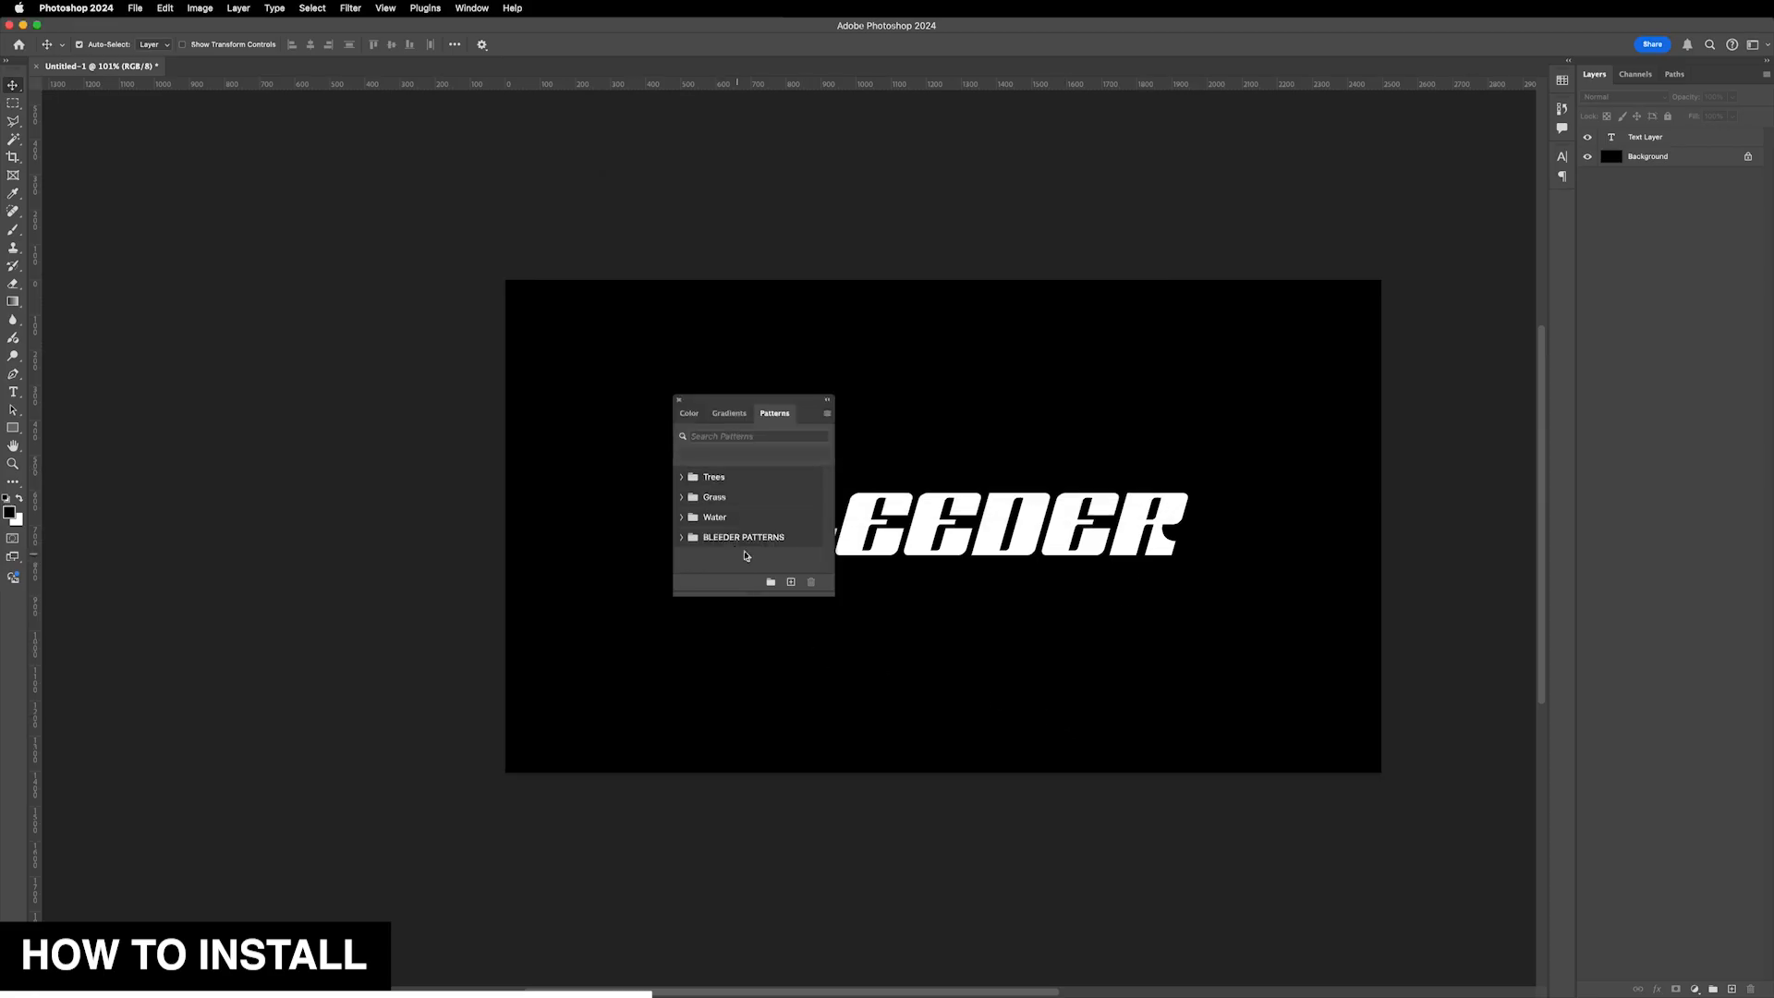
{"action": "left_click", "coordinate": [681, 537]}
{"action": "left_click", "coordinate": [681, 537]}
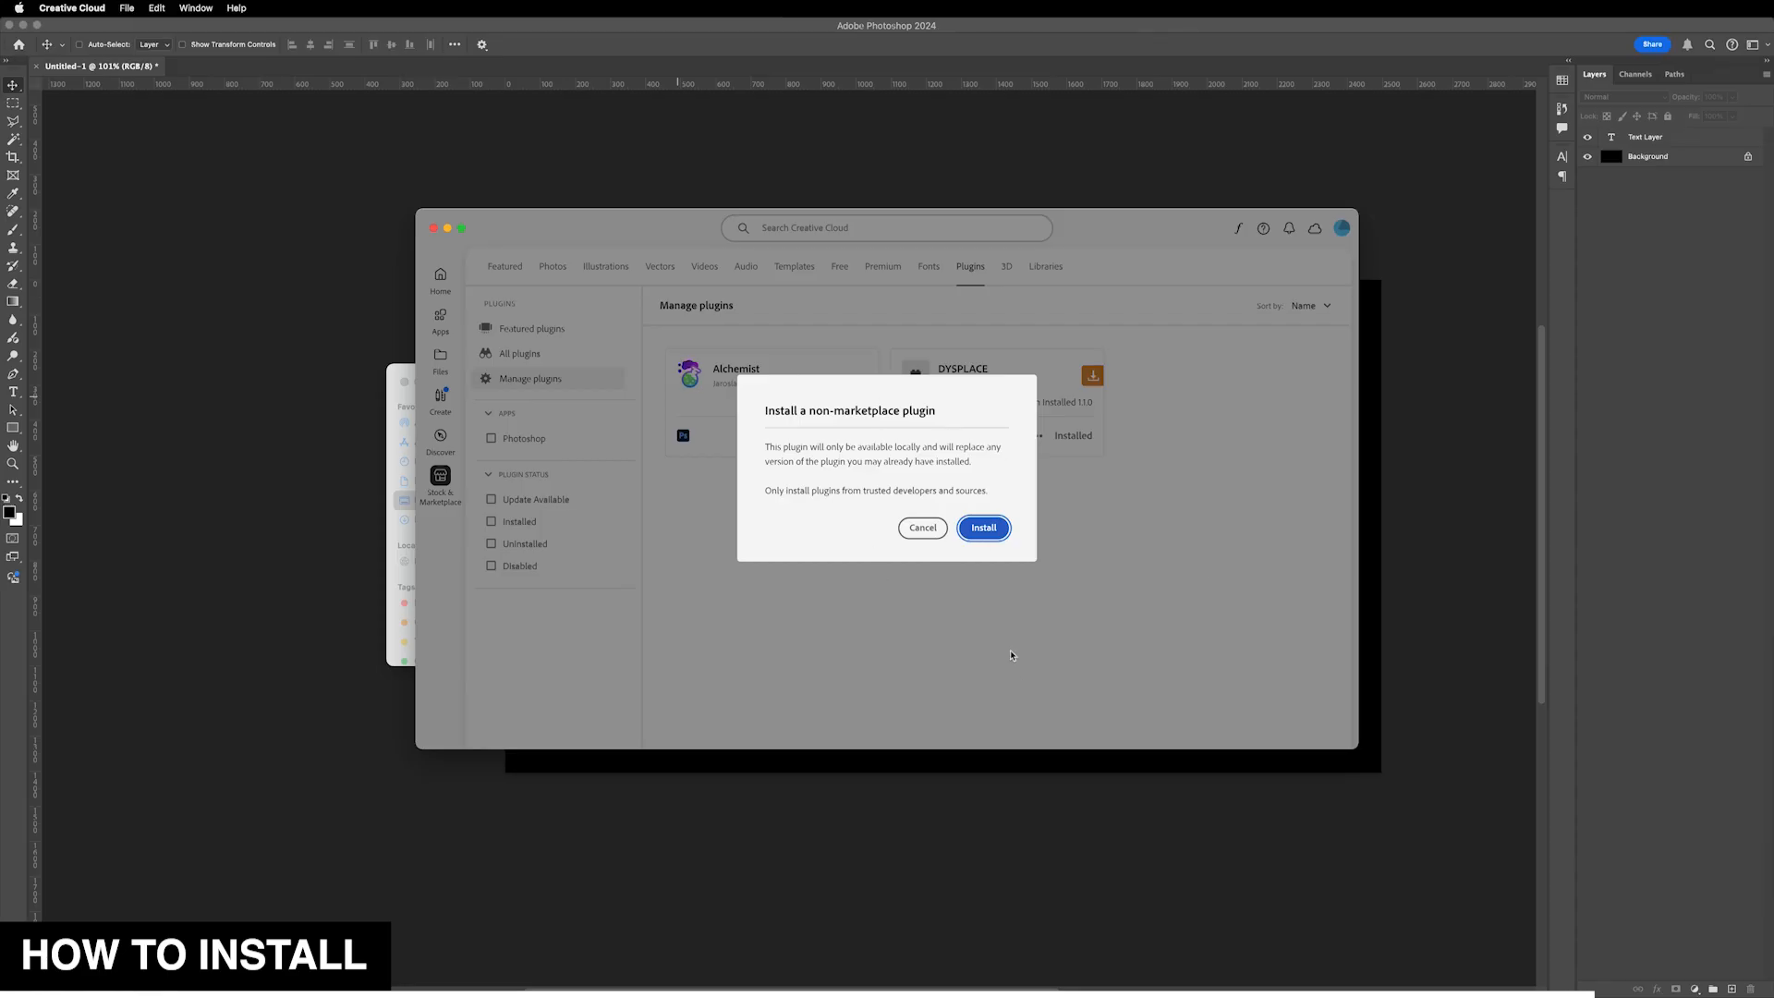
- Install the BLEEDER plugin as a non-marketplace plugin in Creative Cloud, accepting both confirmations
{"action": "left_click", "coordinate": [983, 528]}
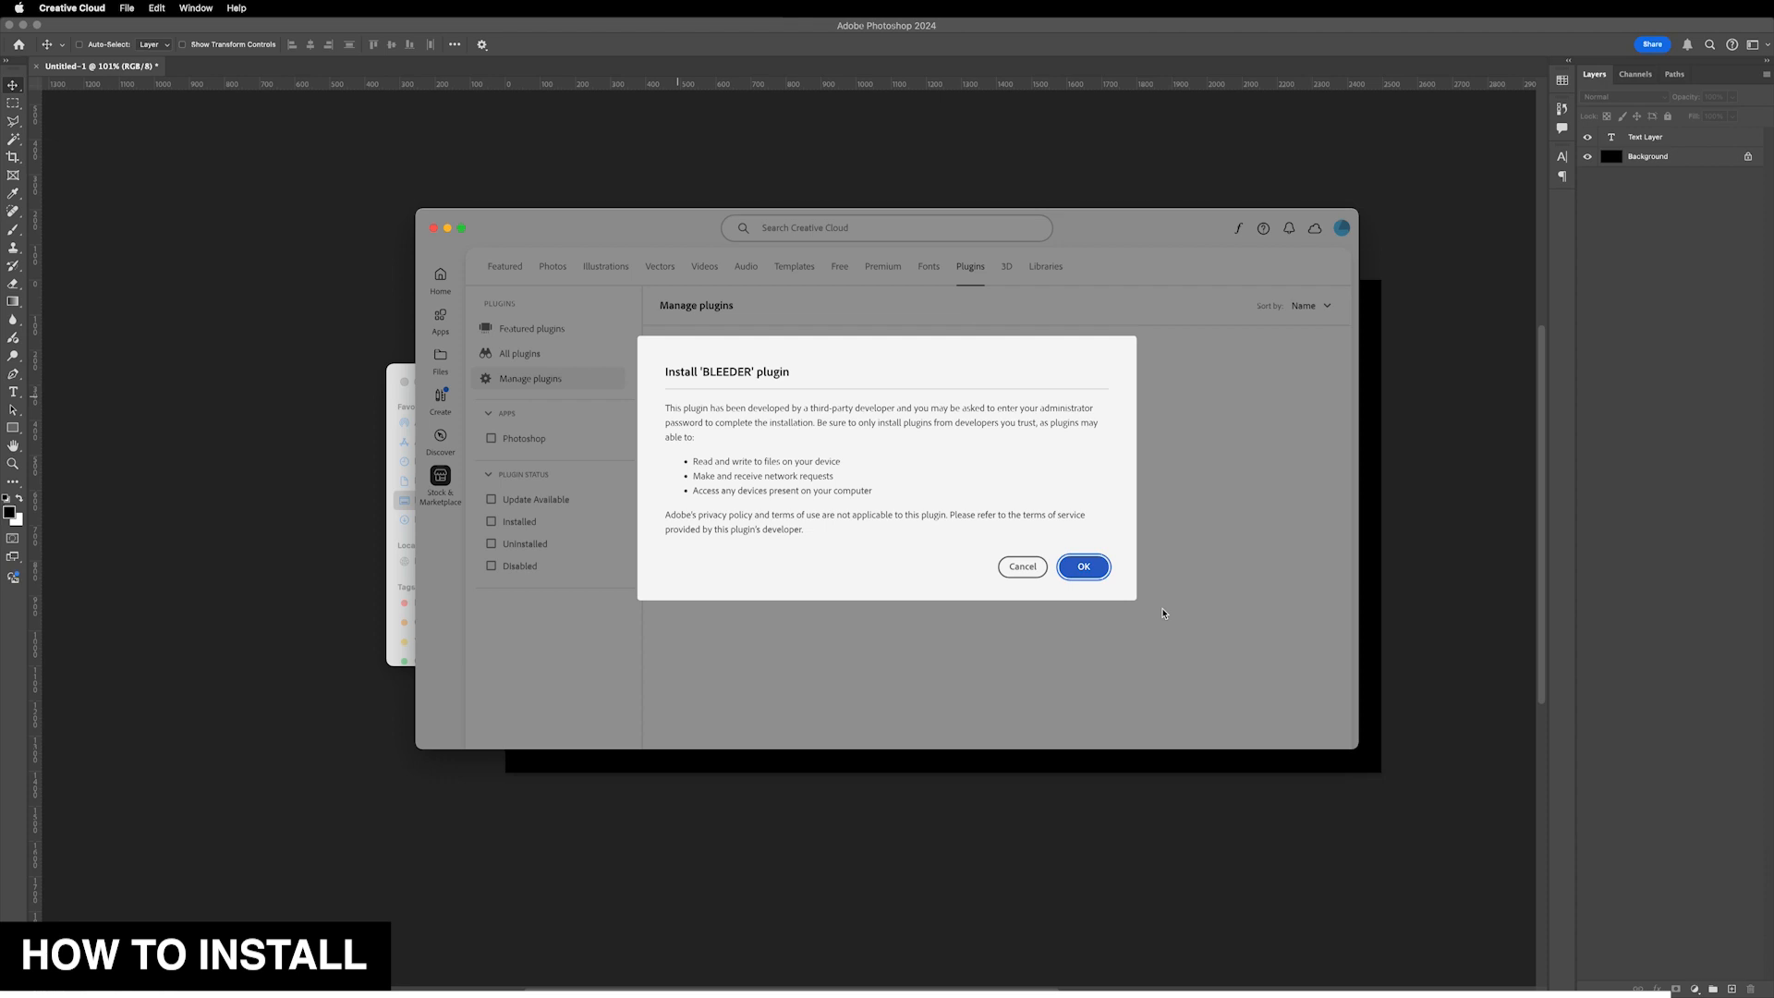
{"action": "left_click", "coordinate": [1086, 566]}
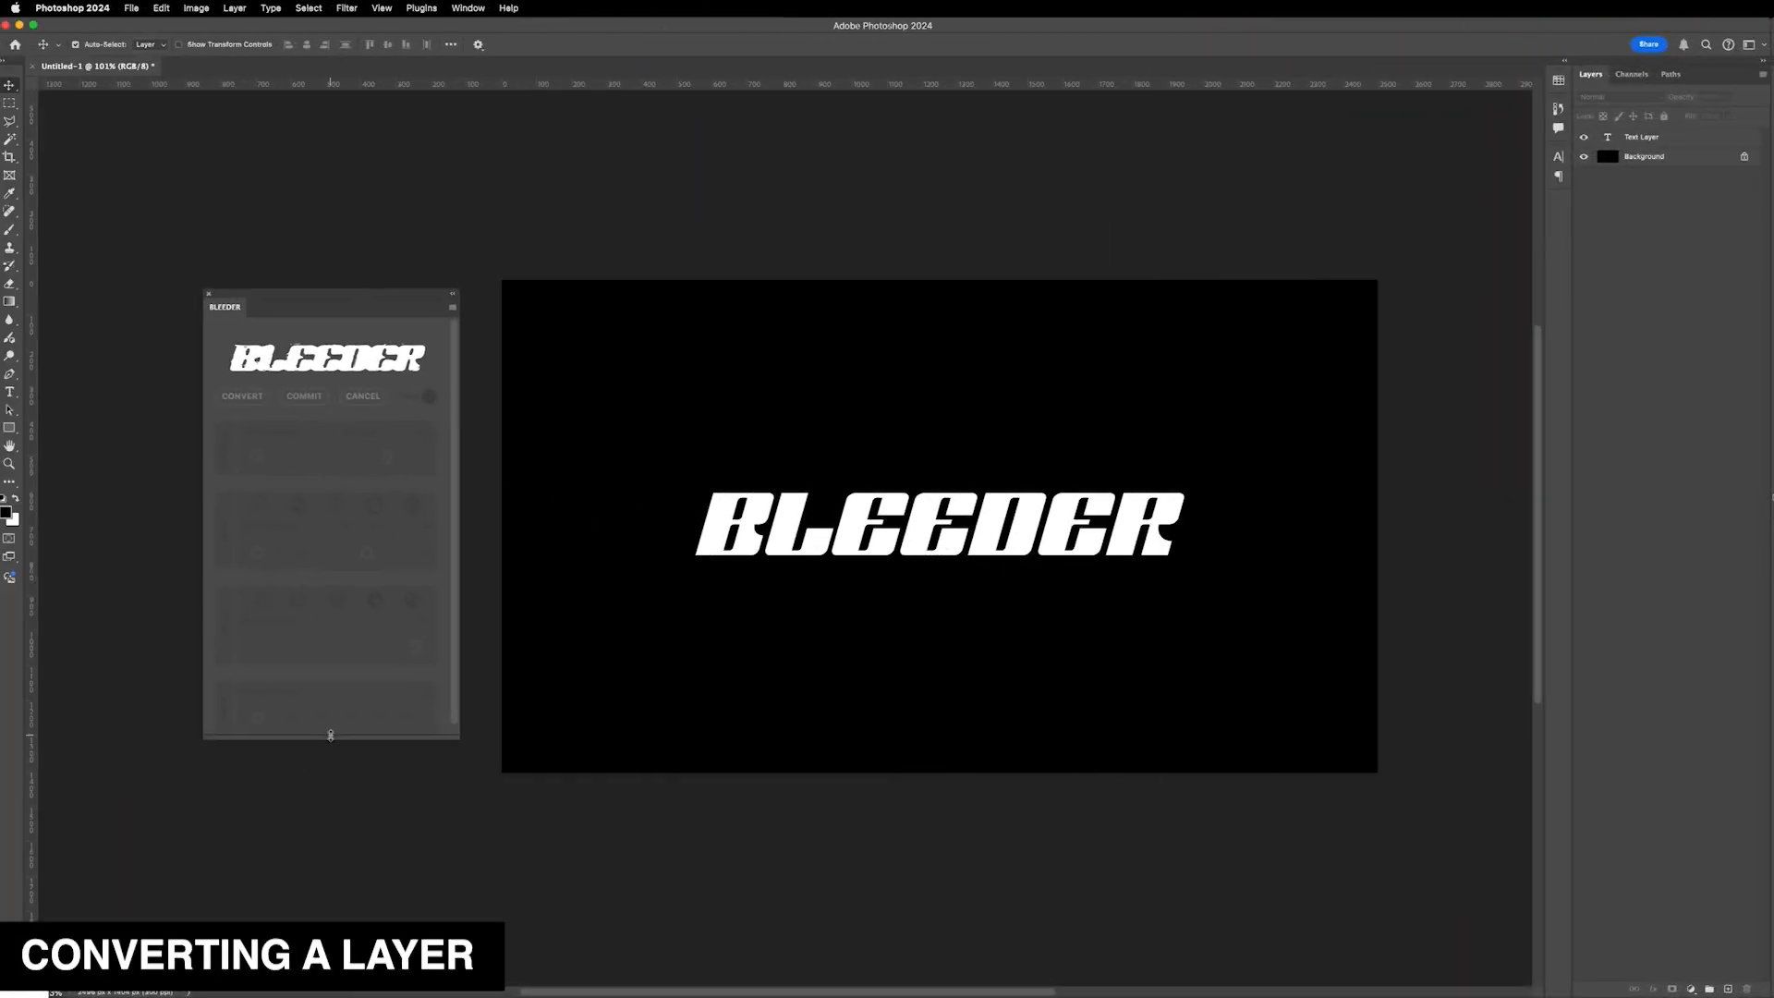
{"action": "left_click_drag", "start_coordinate": [330, 734], "coordinate": [329, 756]}
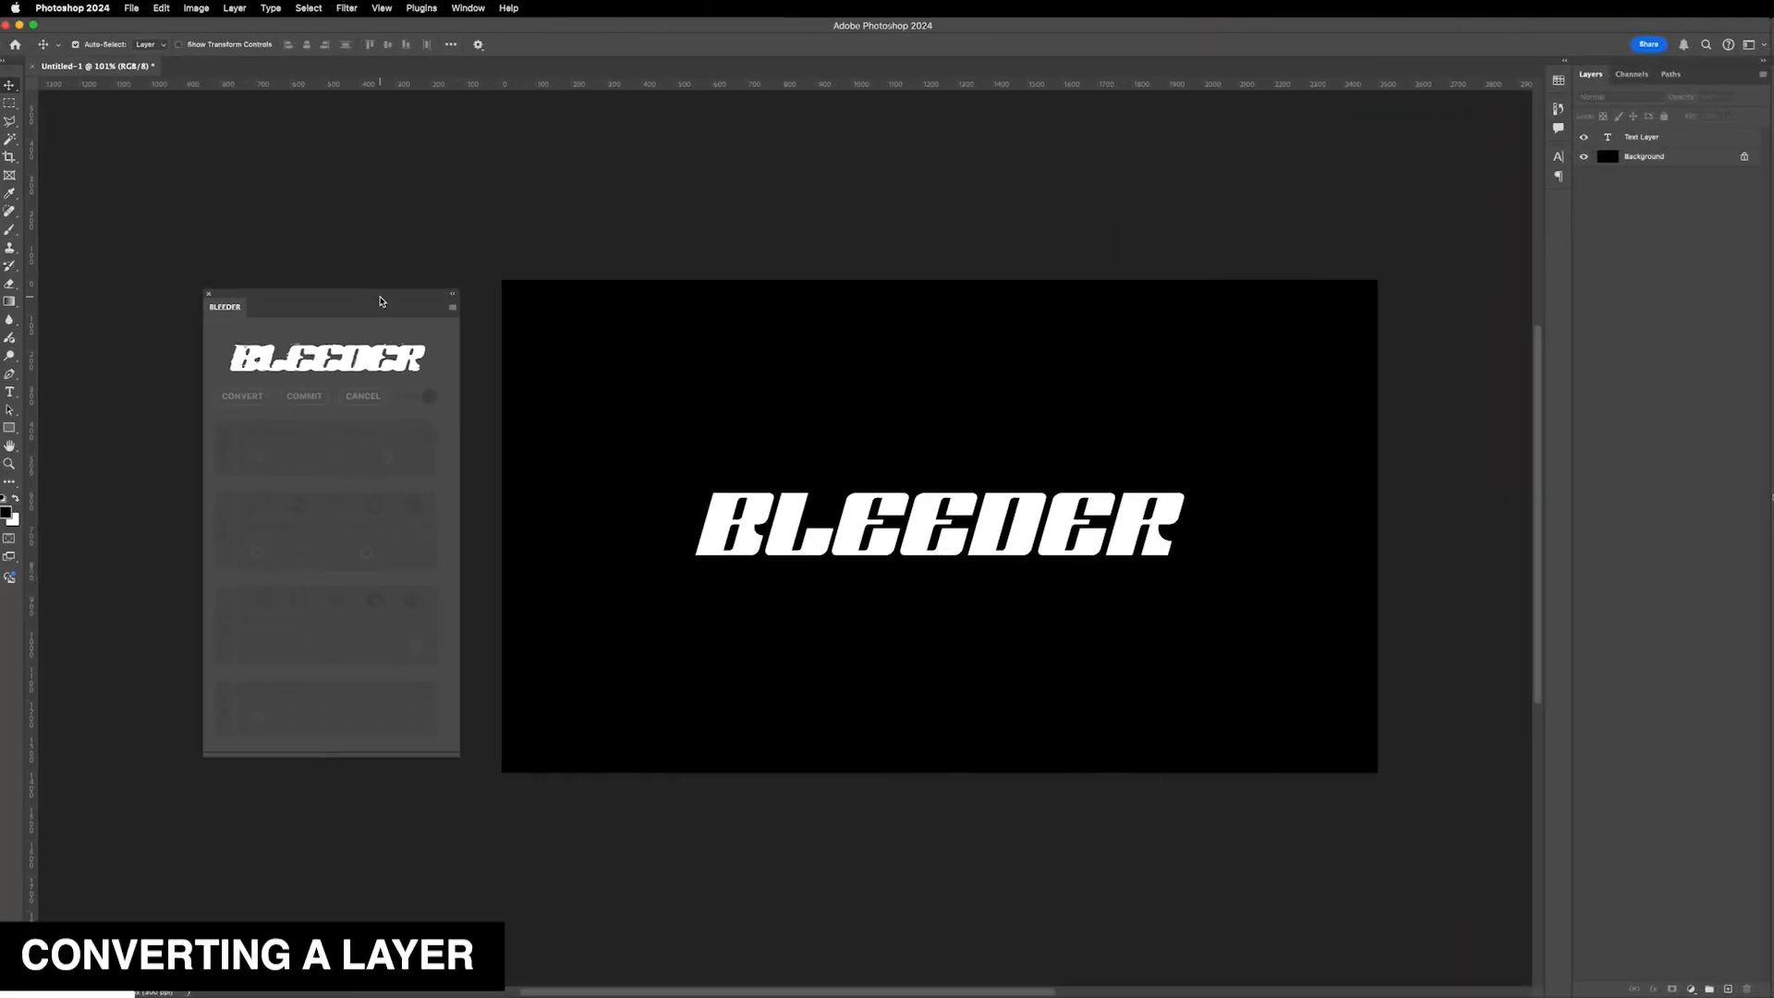
- Close the BLEEDER panel and reopen it from the Plugins menu
{"action": "left_click_drag", "start_coordinate": [381, 297], "coordinate": [377, 296]}
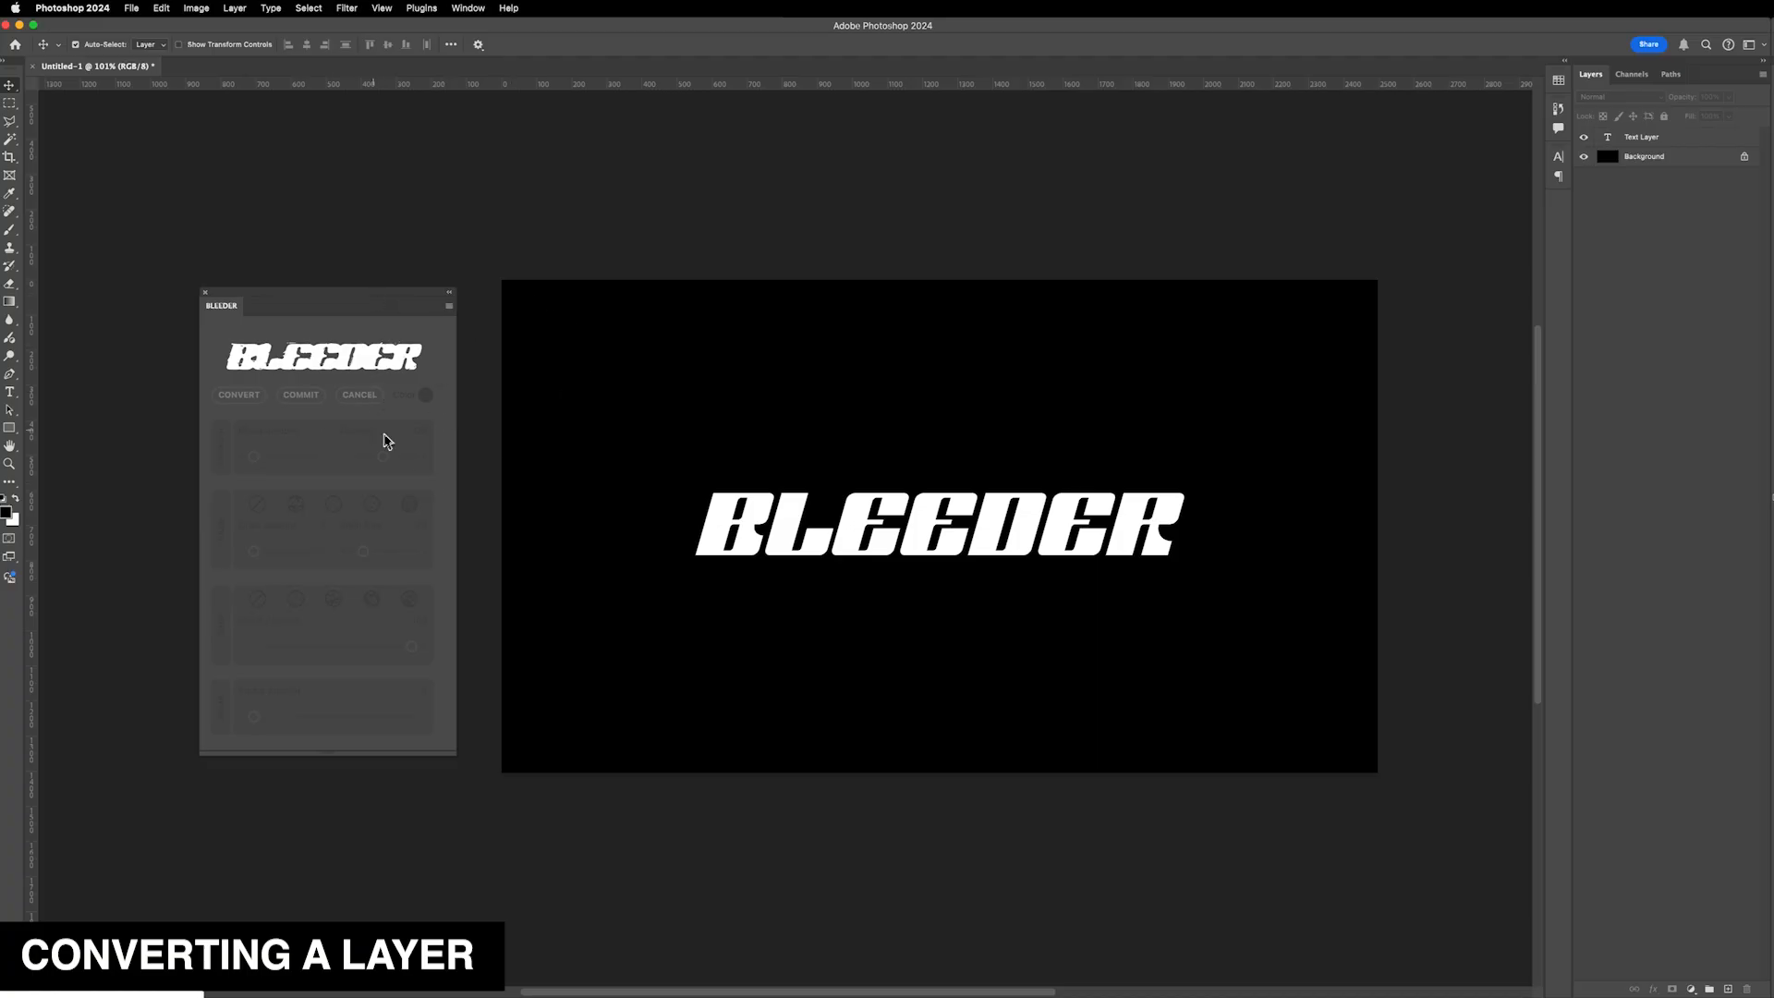
{"action": "left_click", "coordinate": [206, 292]}
{"action": "left_click", "coordinate": [422, 8]}
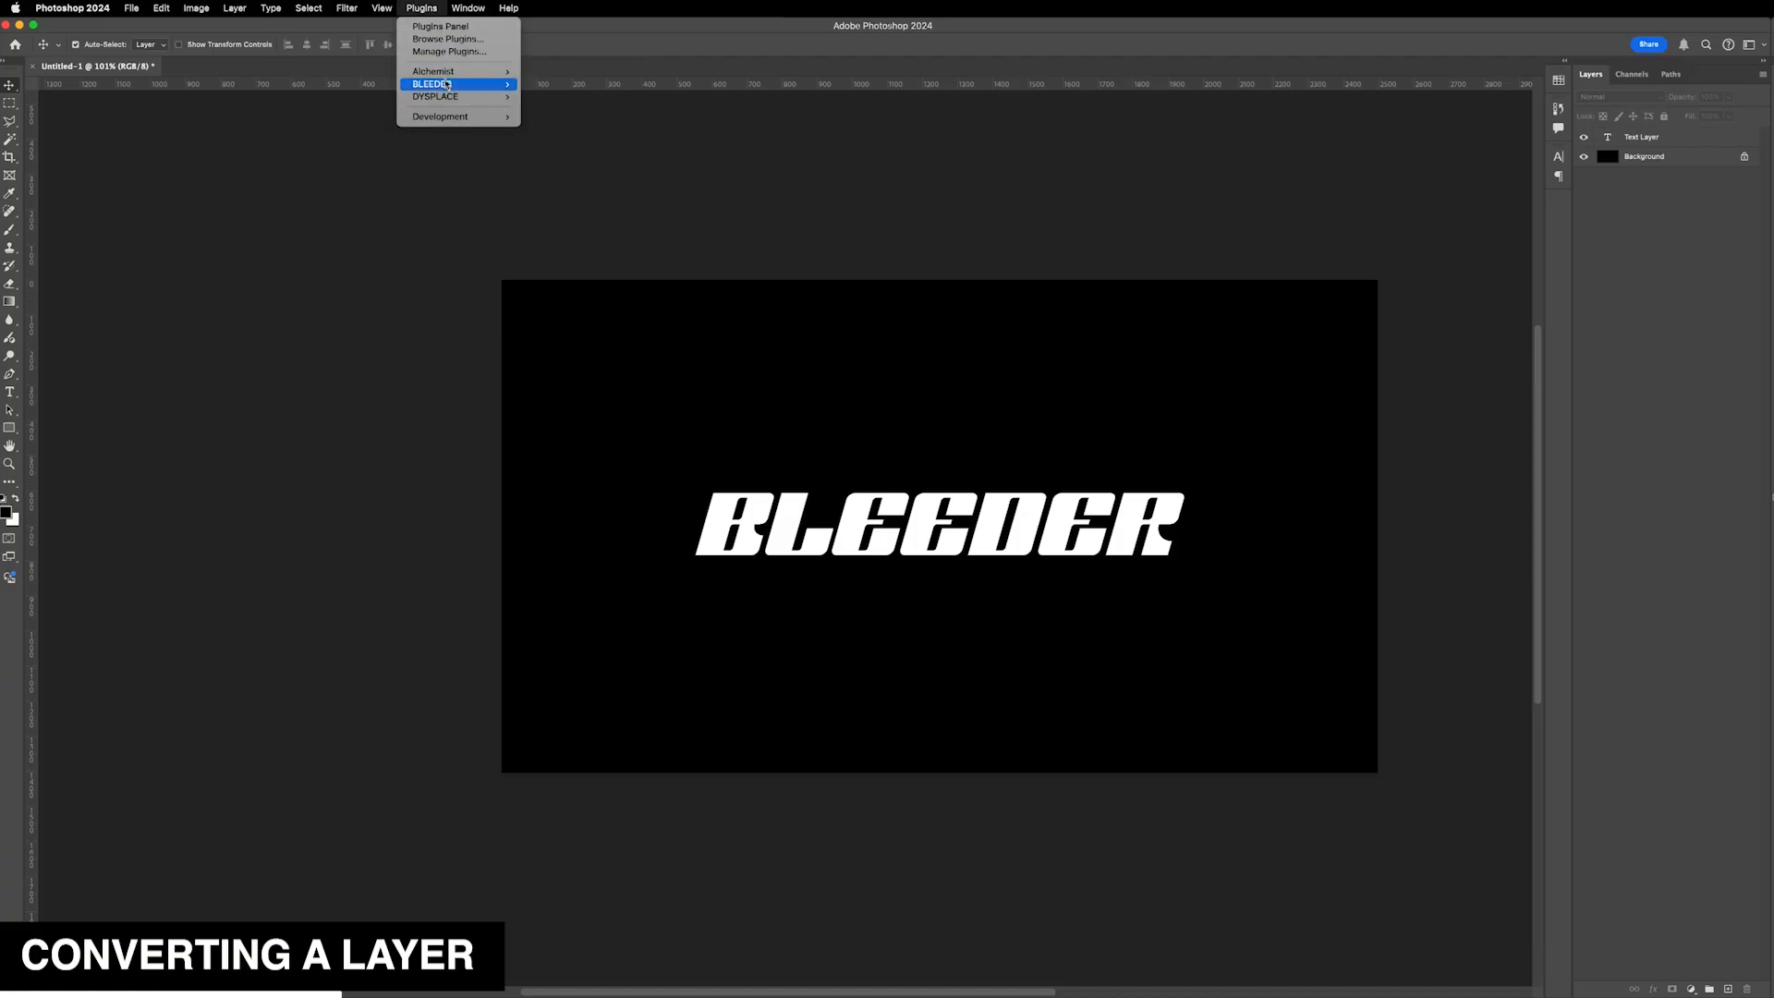
{"action": "mouse_move", "coordinate": [480, 85]}
{"action": "left_click", "coordinate": [554, 84]}
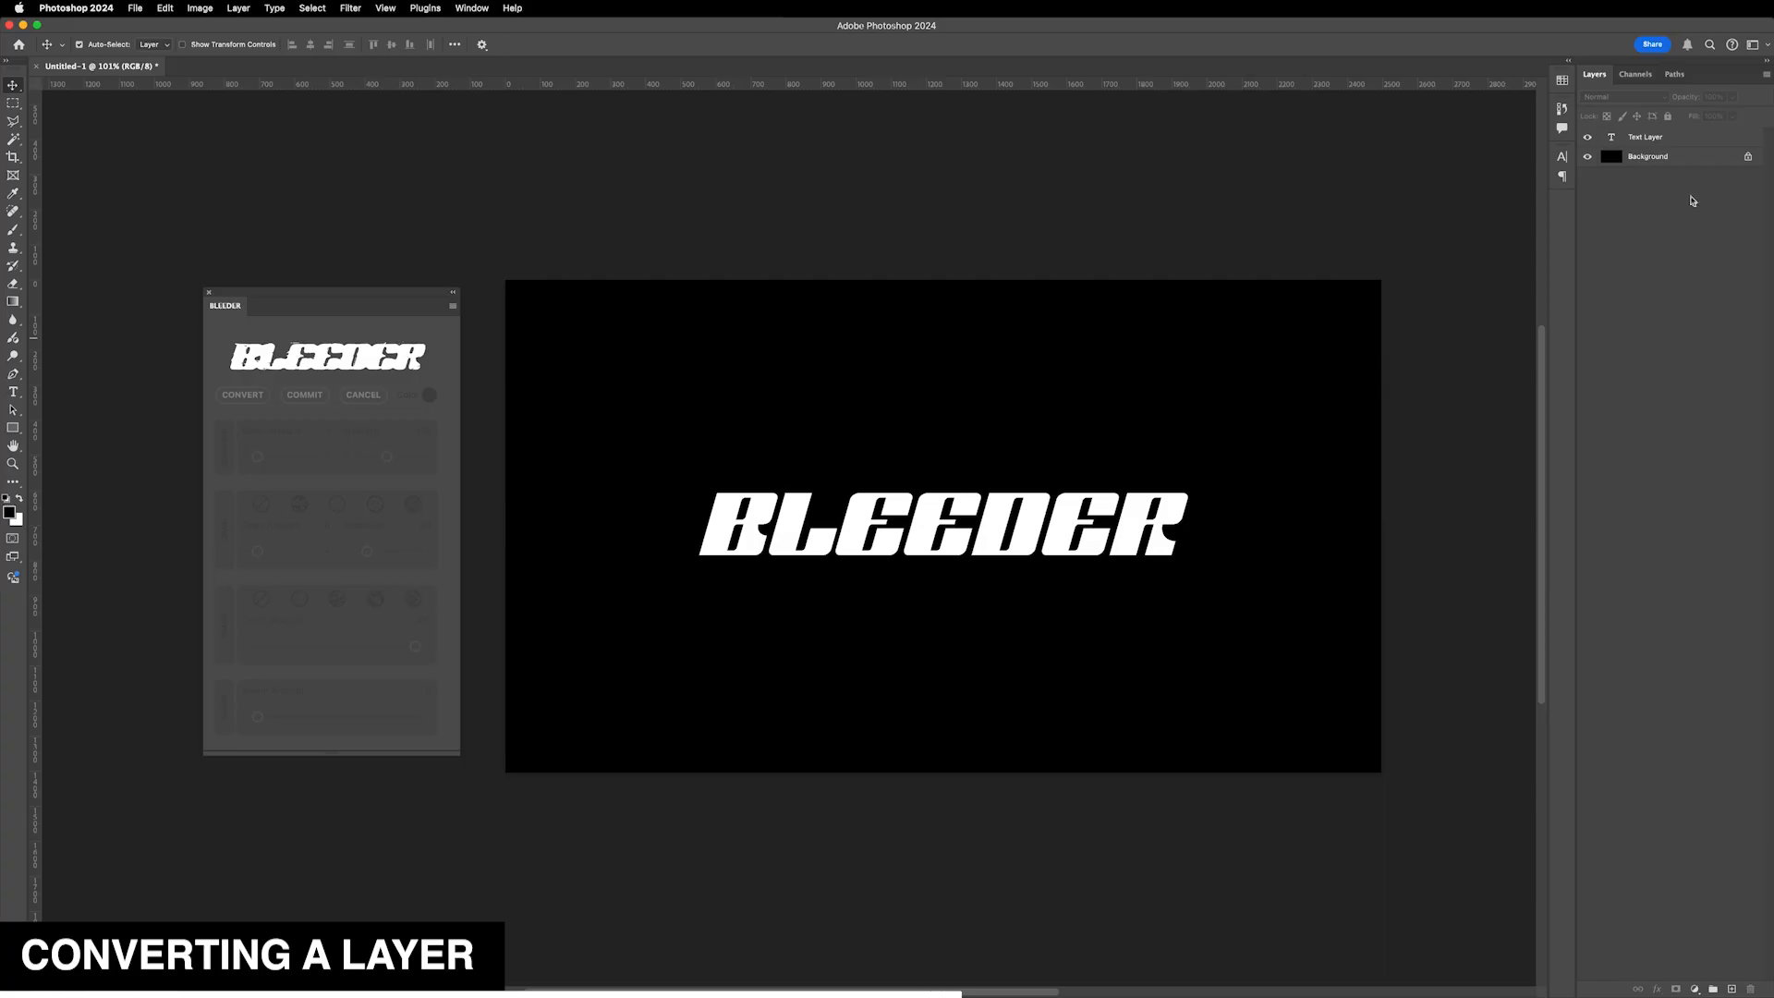
- Select the Text Layer and convert it with the BLEEDER panel
{"action": "left_click", "coordinate": [1663, 141]}
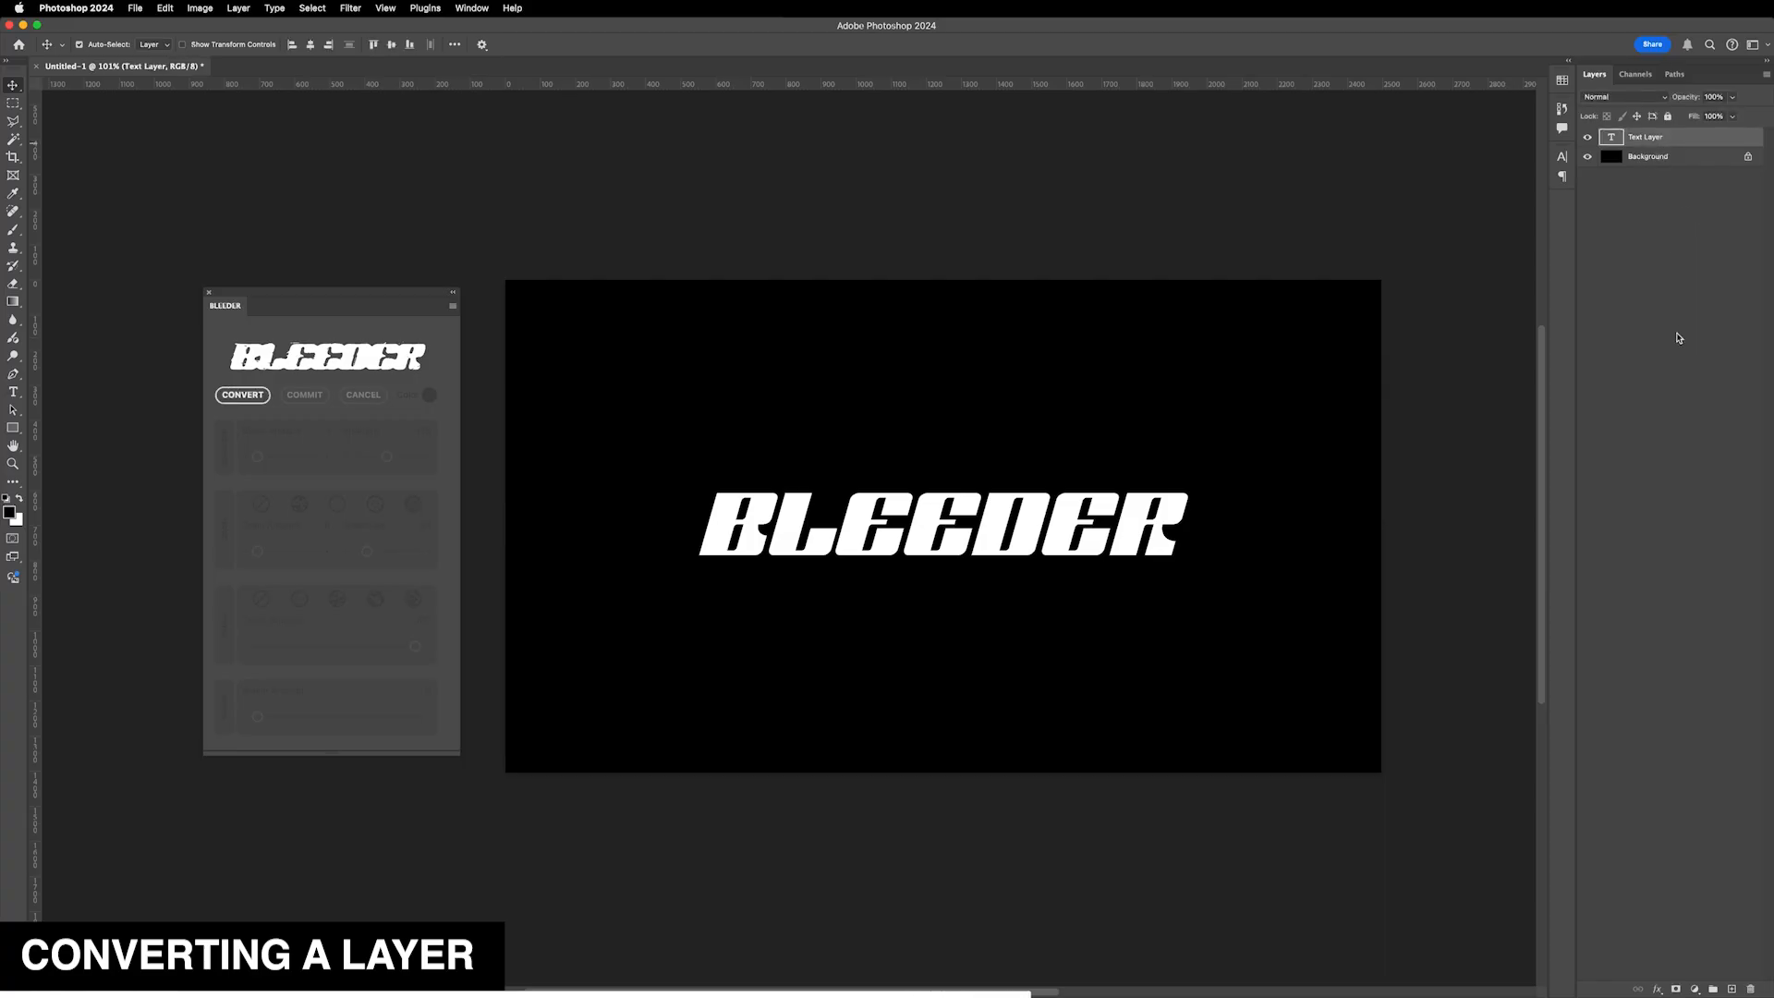
{"action": "left_click", "coordinate": [249, 399]}
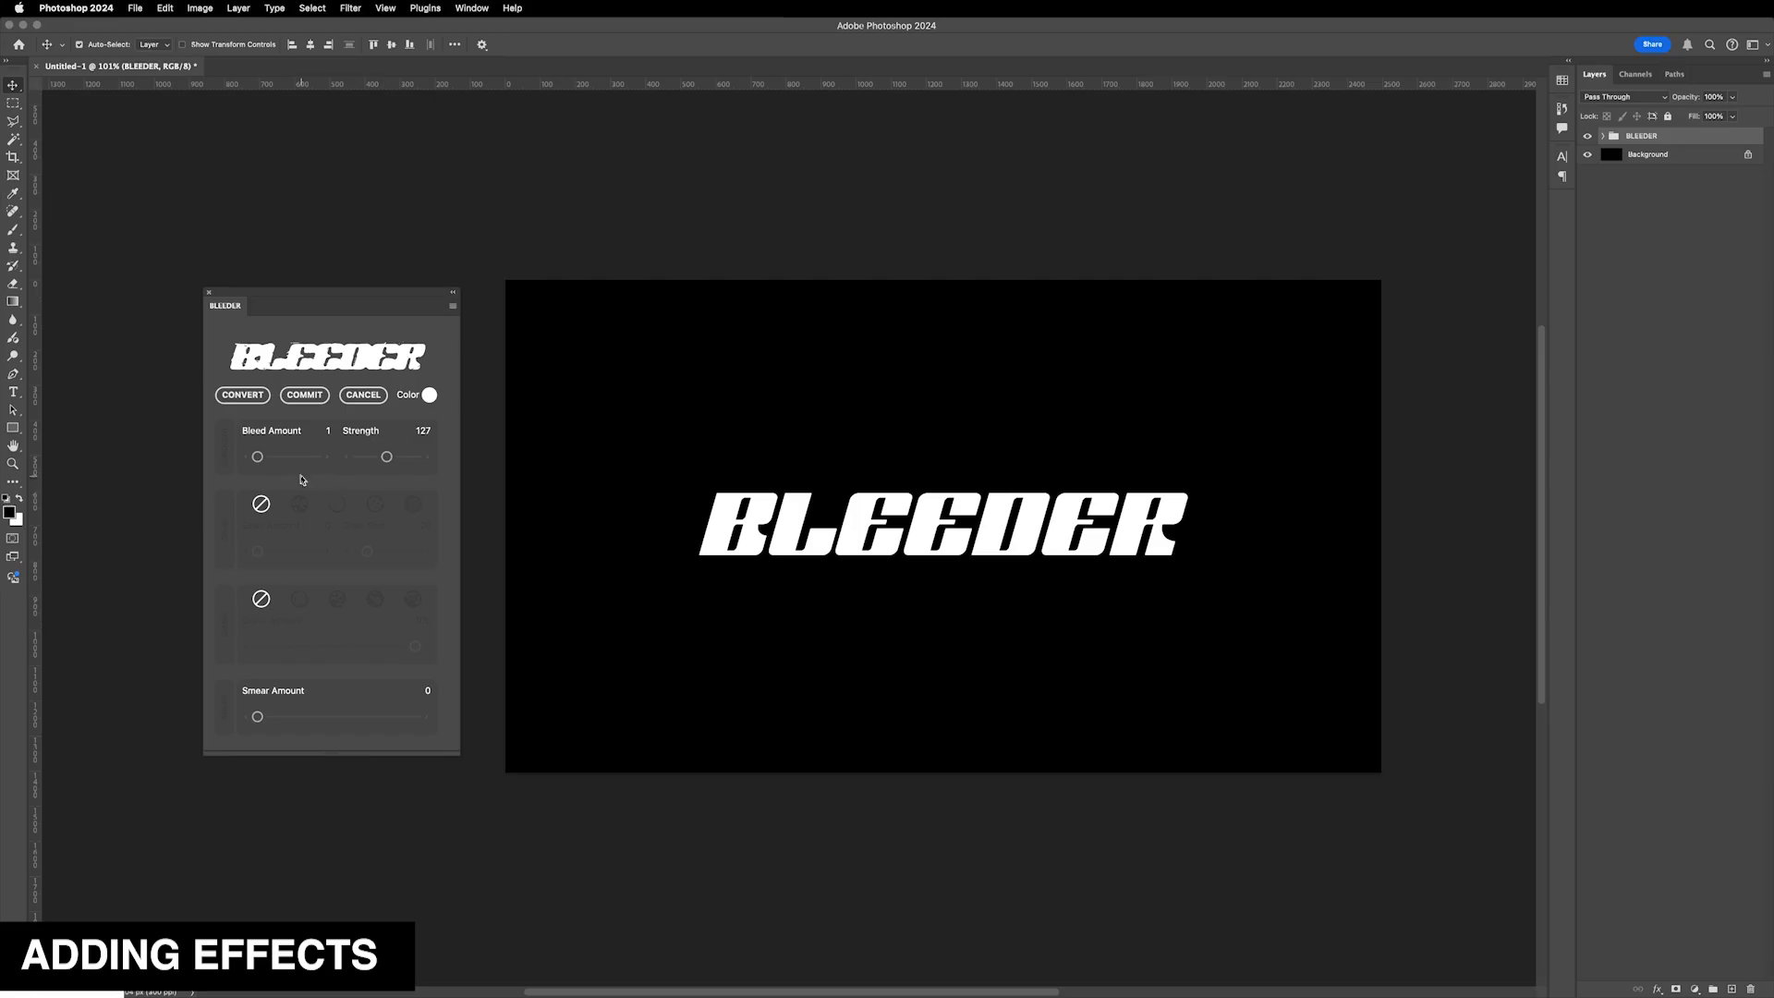
- Set the Bleed Amount to 9
{"action": "left_click_drag", "start_coordinate": [260, 462], "coordinate": [267, 462]}
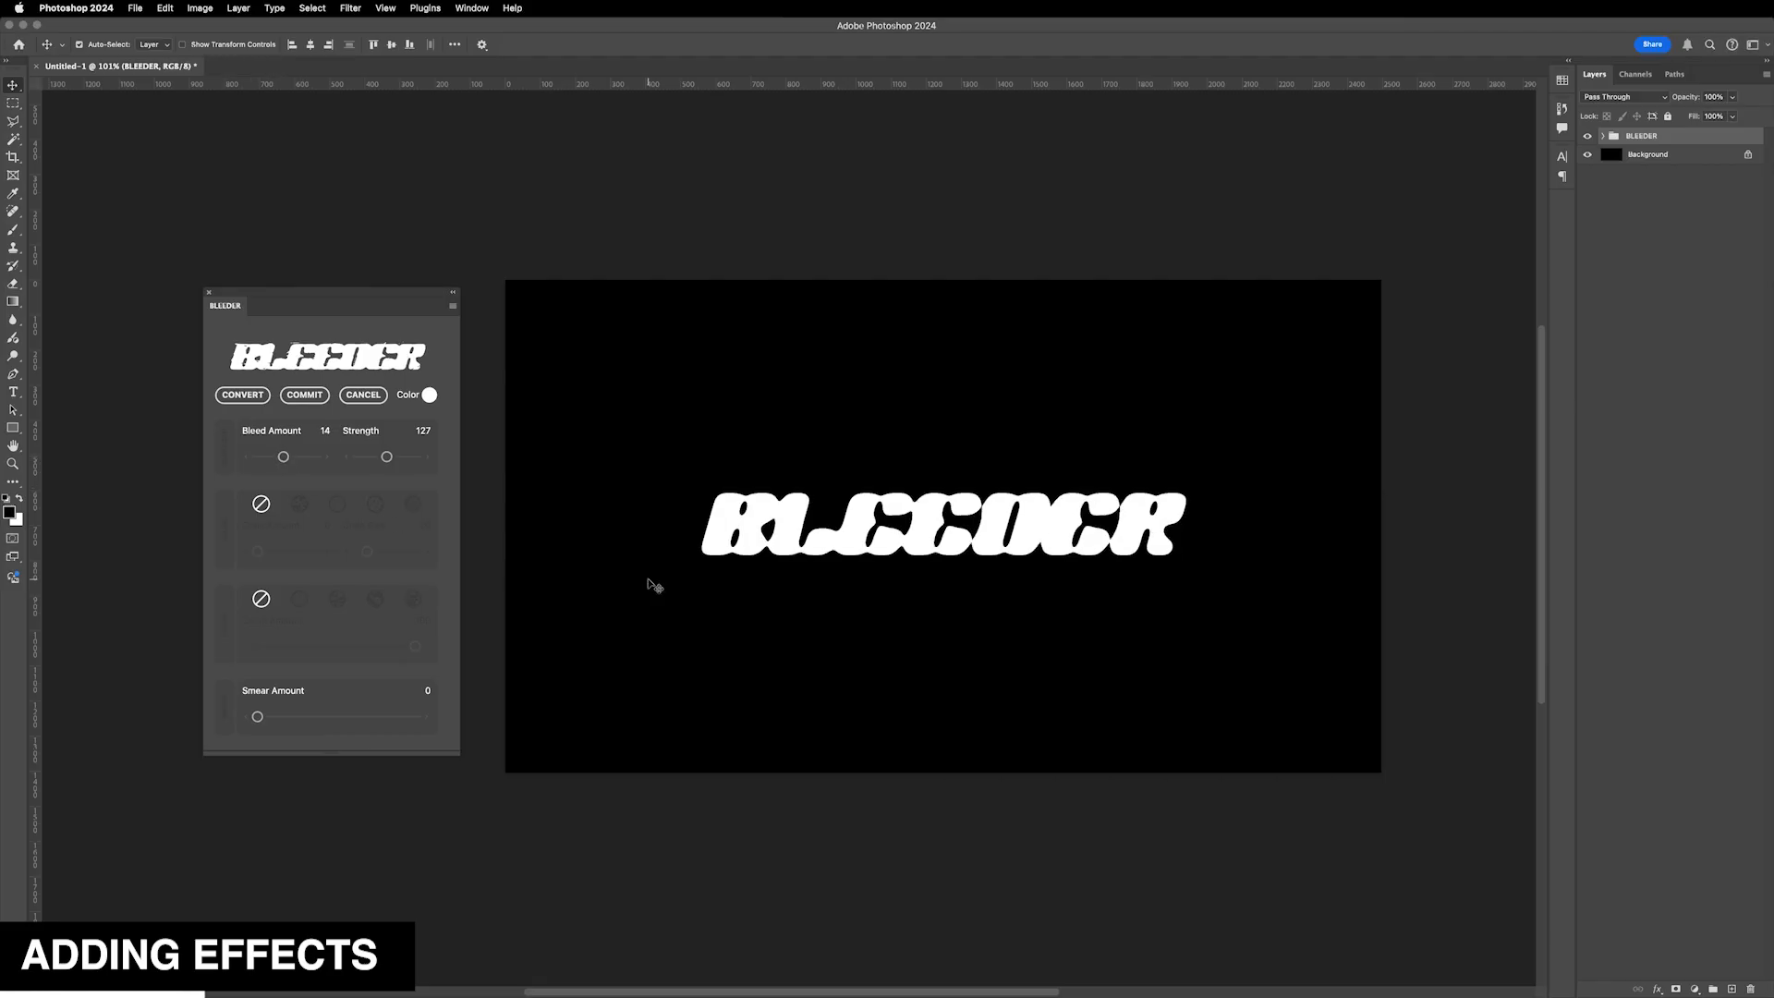
{"action": "left_click_drag", "start_coordinate": [283, 456], "coordinate": [265, 456]}
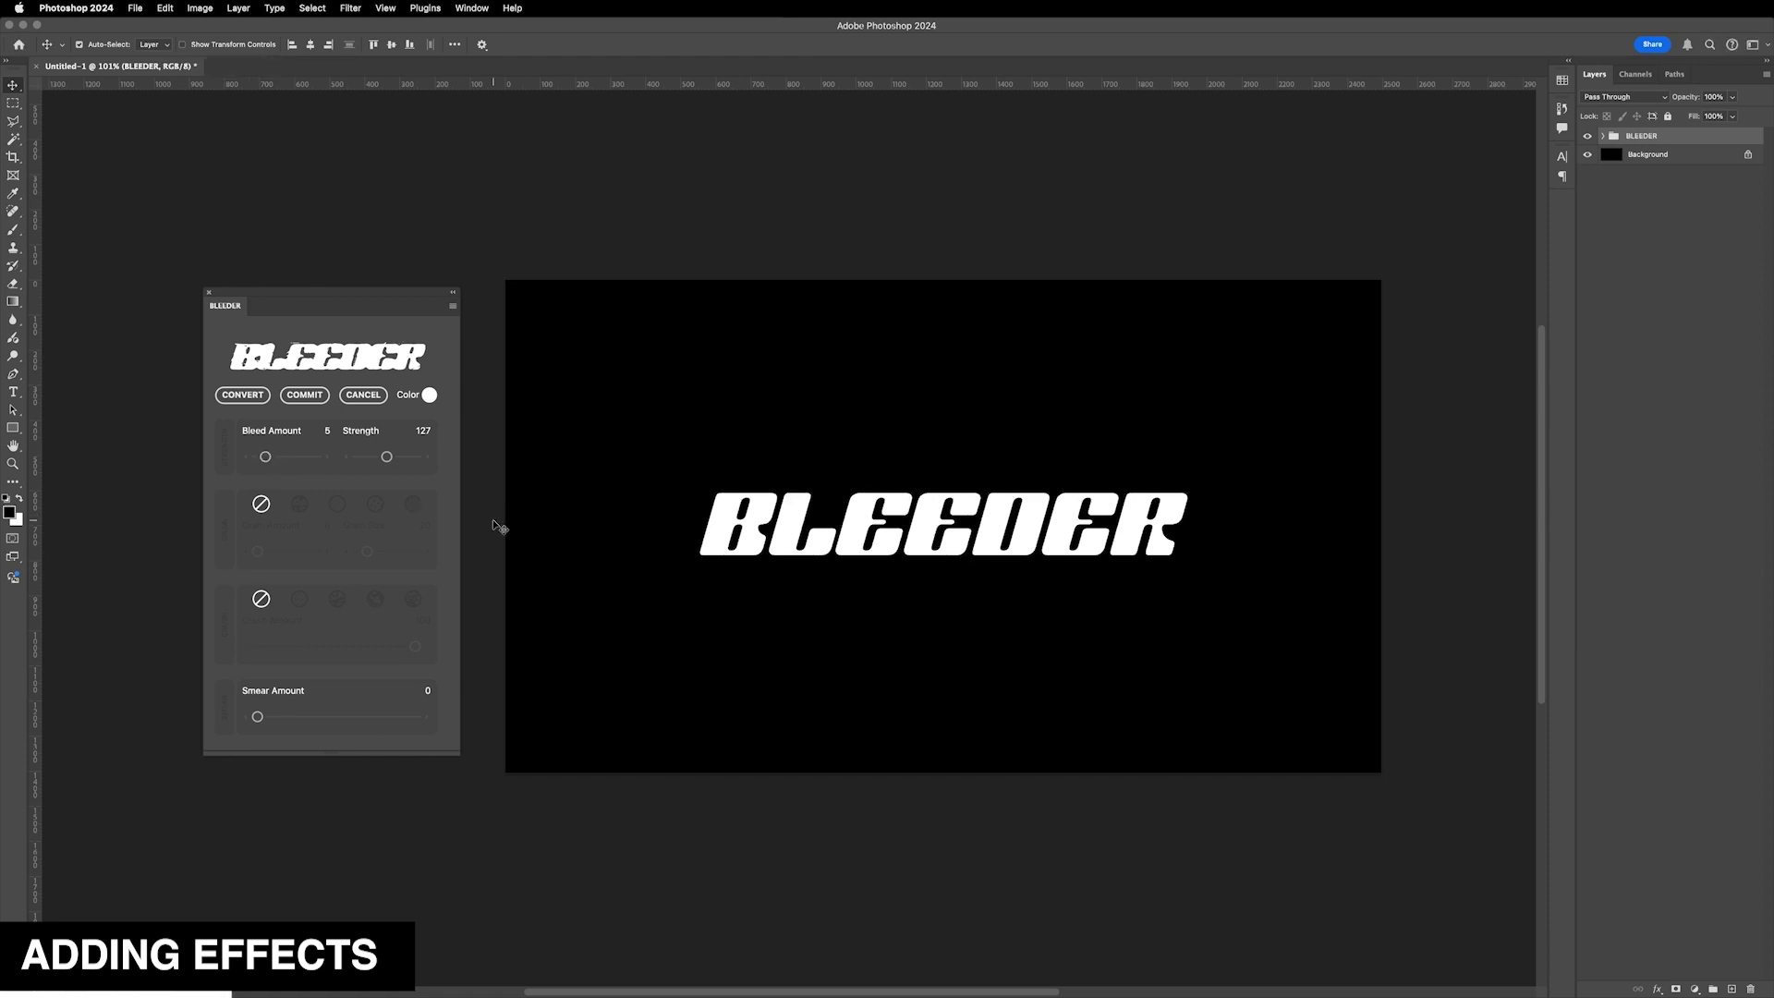
{"action": "left_click_drag", "start_coordinate": [265, 456], "coordinate": [275, 458]}
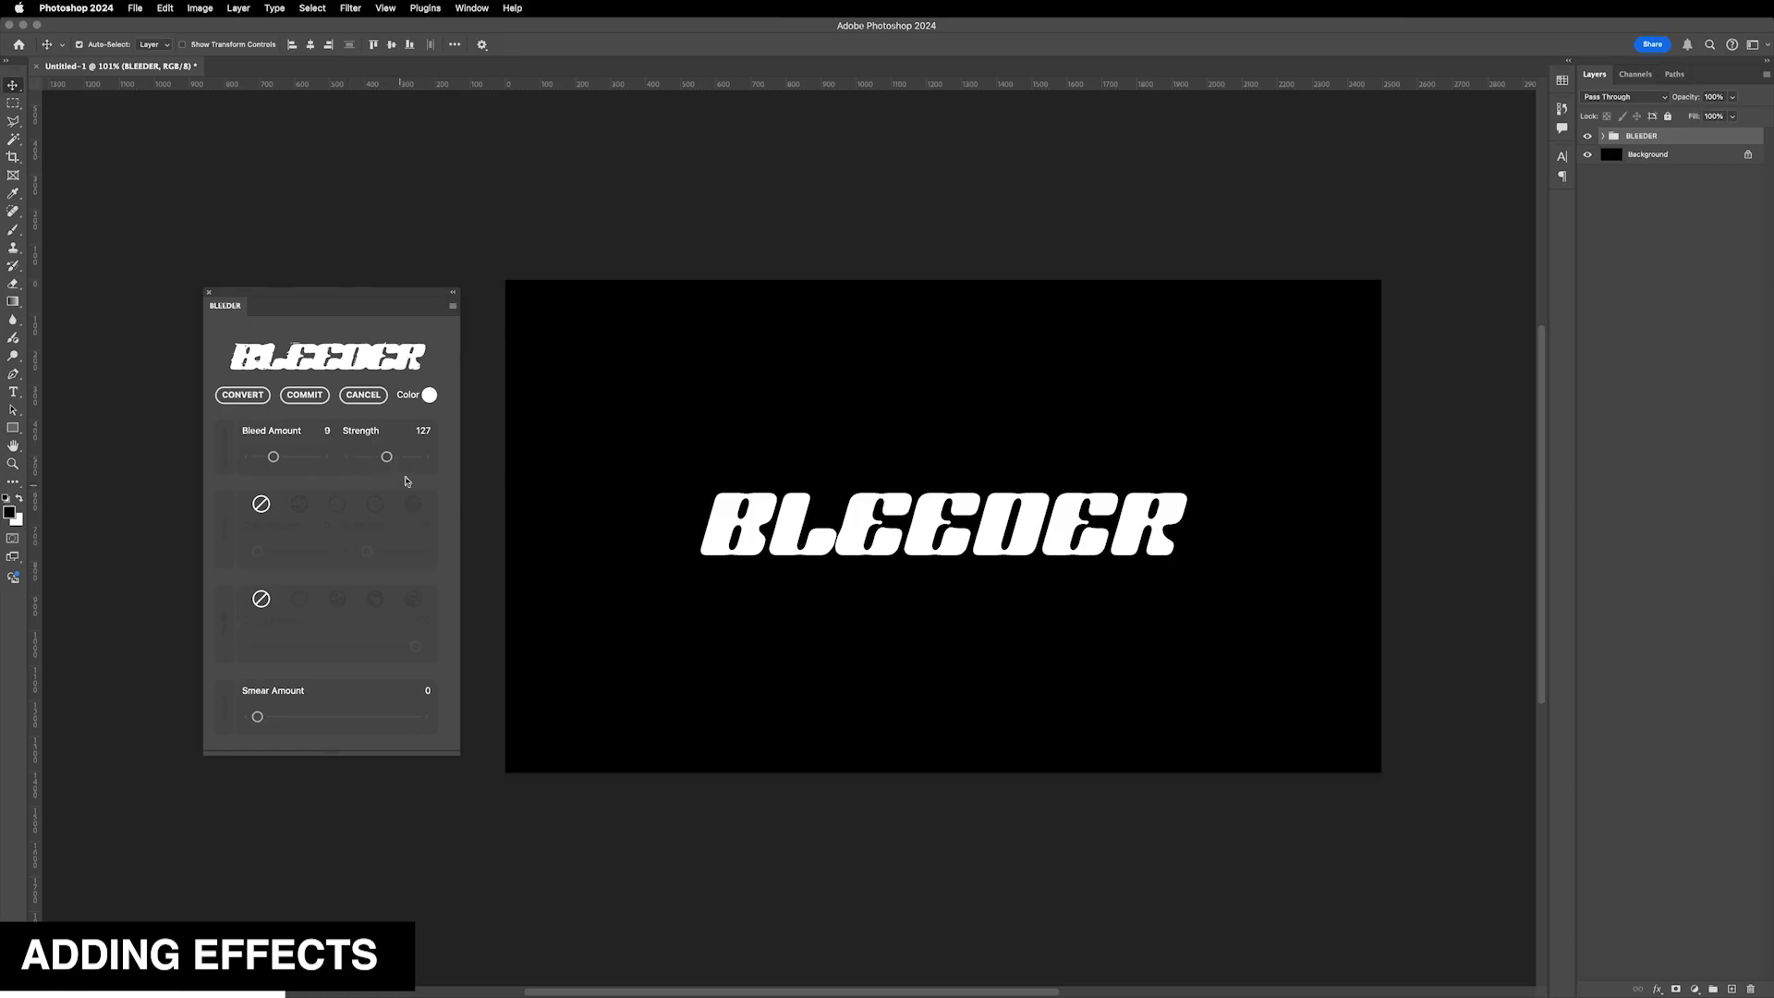
- Set the bleed Strength to 170
{"action": "left_click_drag", "start_coordinate": [387, 456], "coordinate": [378, 462]}
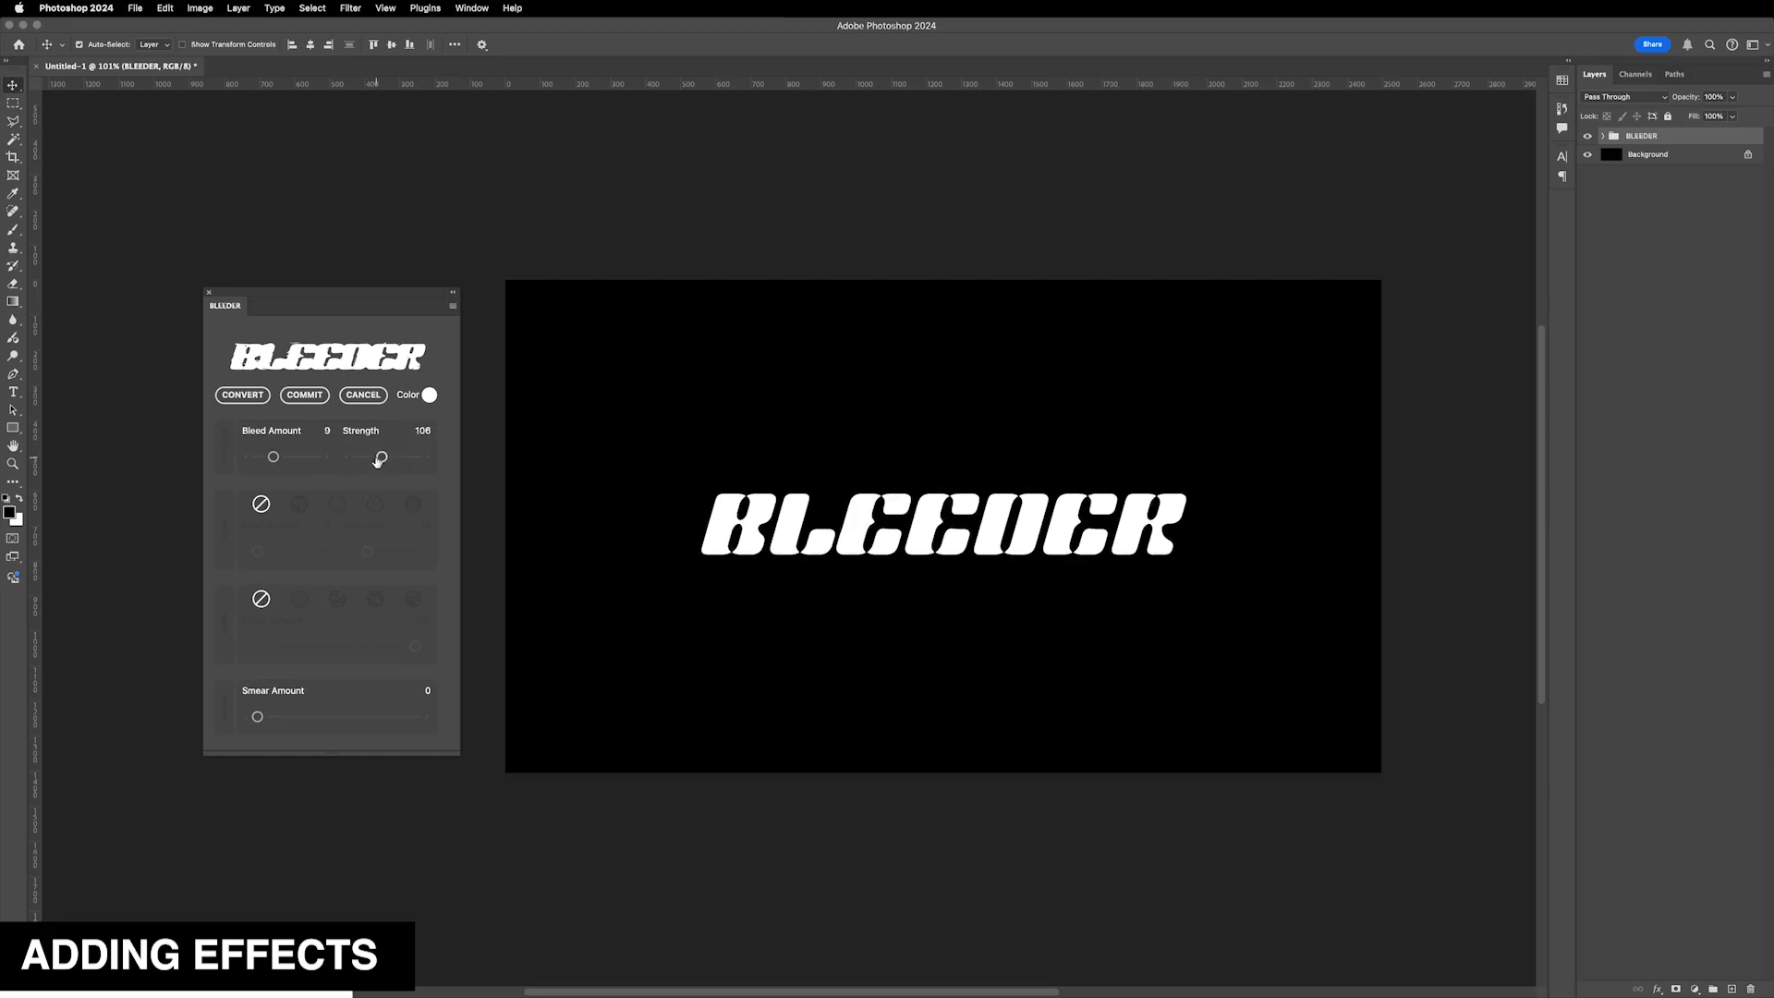
{"action": "left_click_drag", "start_coordinate": [381, 461], "coordinate": [394, 462]}
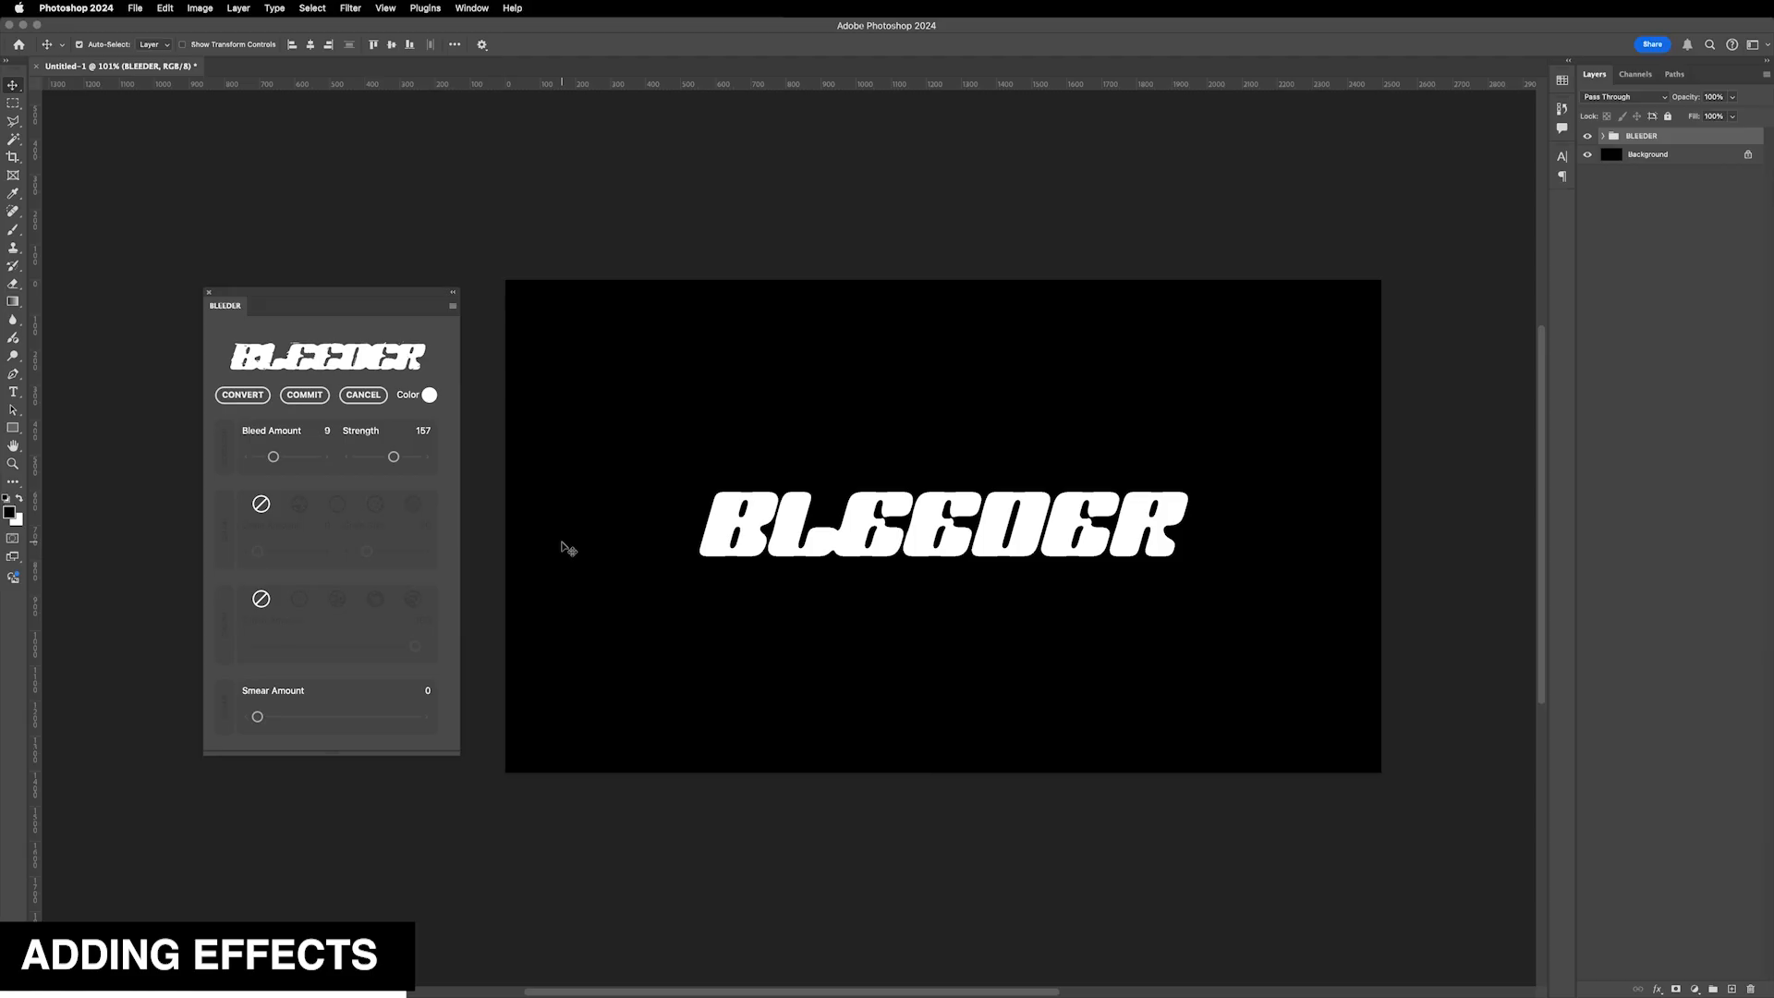
{"action": "left_click", "coordinate": [429, 460]}
{"action": "left_click", "coordinate": [428, 459]}
{"action": "left_click", "coordinate": [428, 461]}
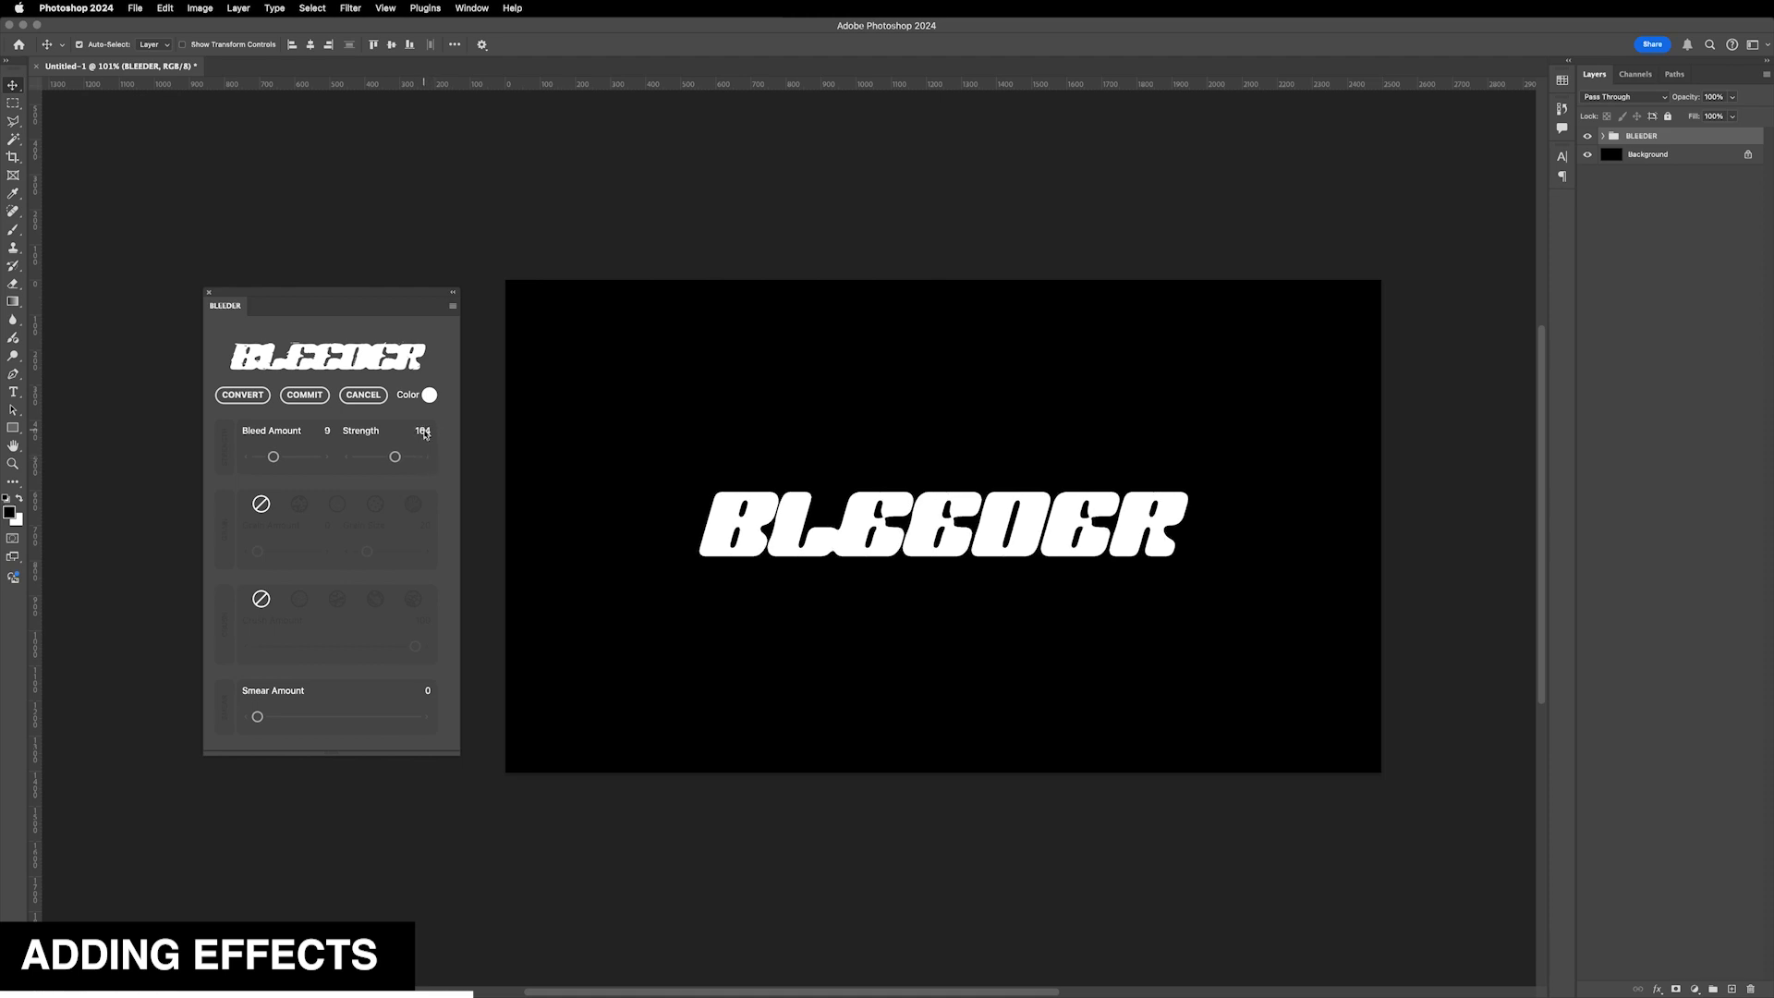
{"action": "left_click", "coordinate": [349, 462]}
{"action": "left_click", "coordinate": [349, 462]}
{"action": "left_click", "coordinate": [429, 463]}
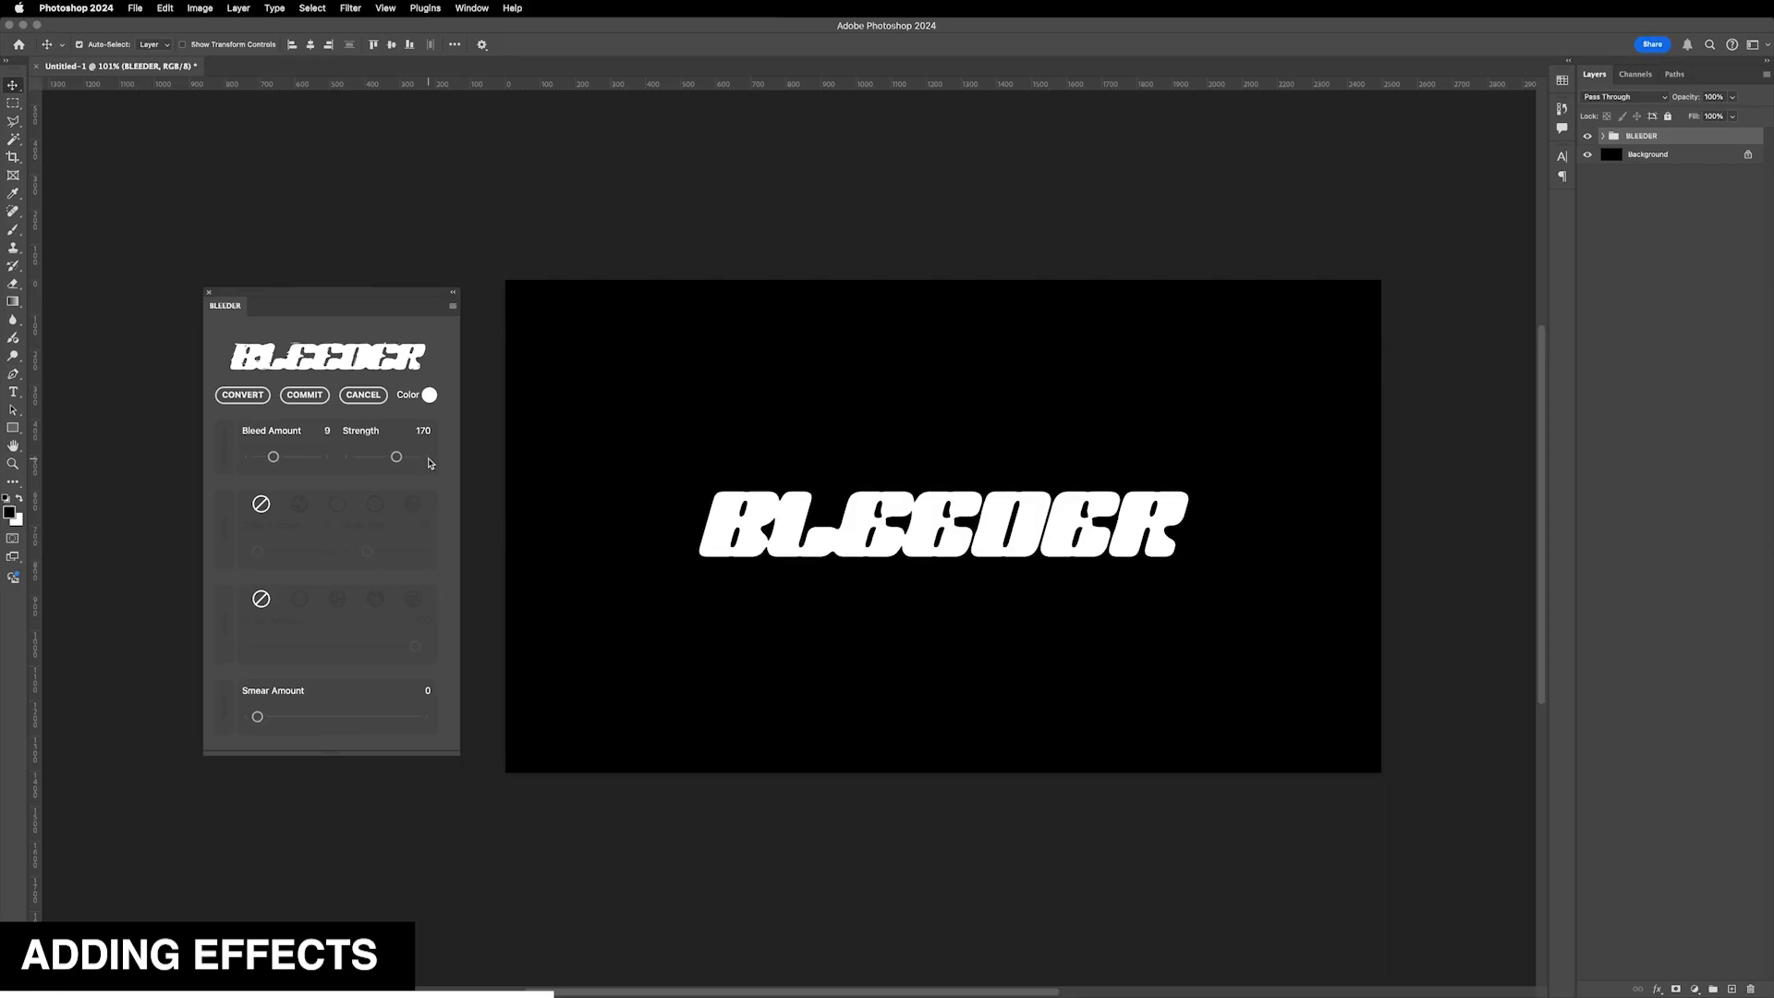
{"action": "left_click", "coordinate": [429, 463]}
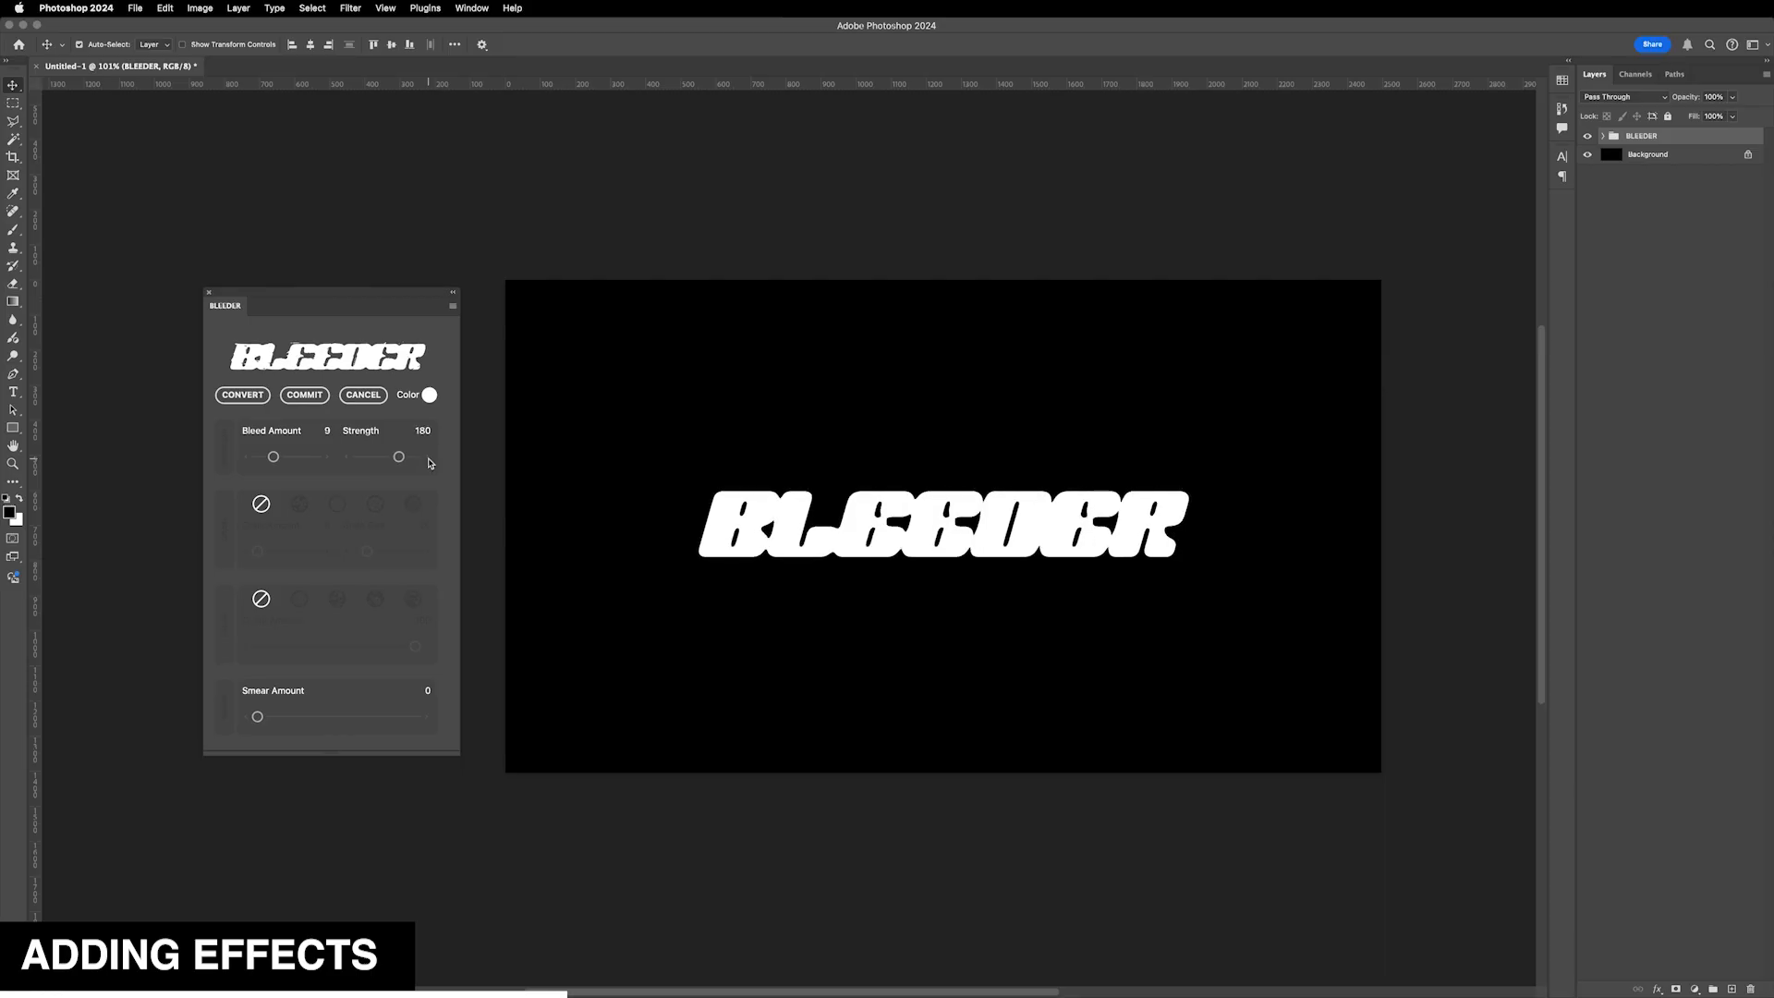
{"action": "left_click", "coordinate": [348, 460]}
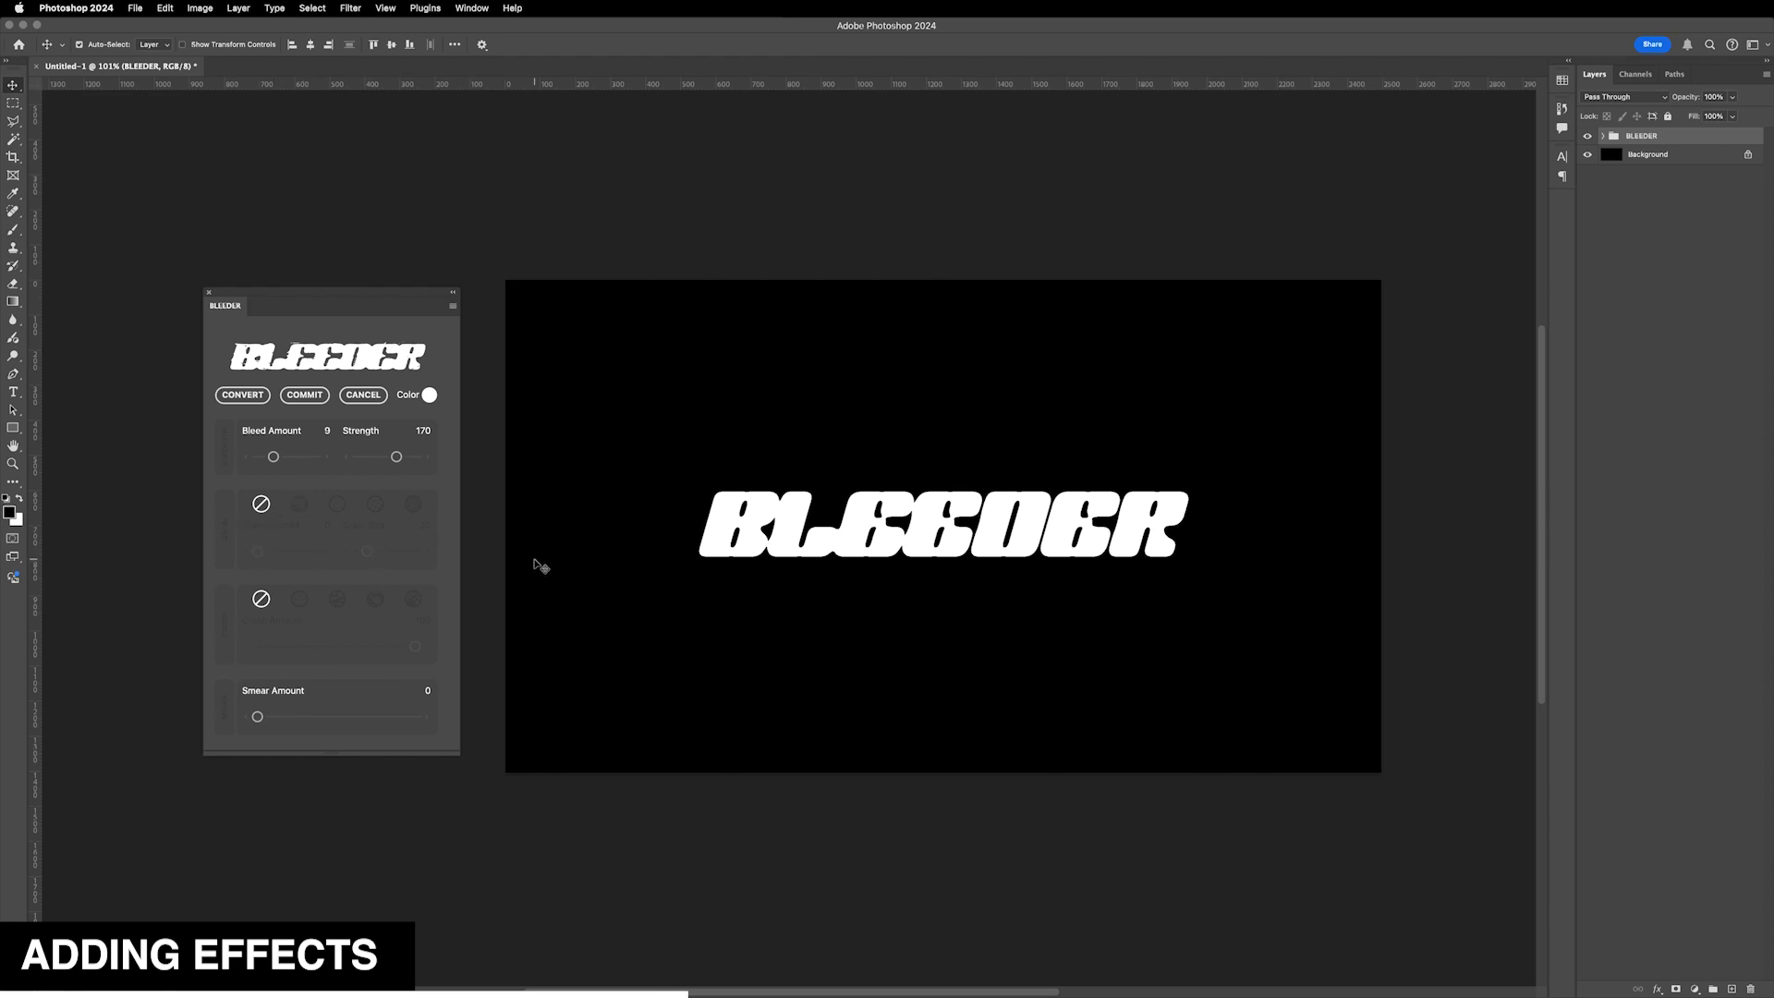
- Try the first grain style with a Grain Amount of 73
{"action": "left_click", "coordinate": [300, 504]}
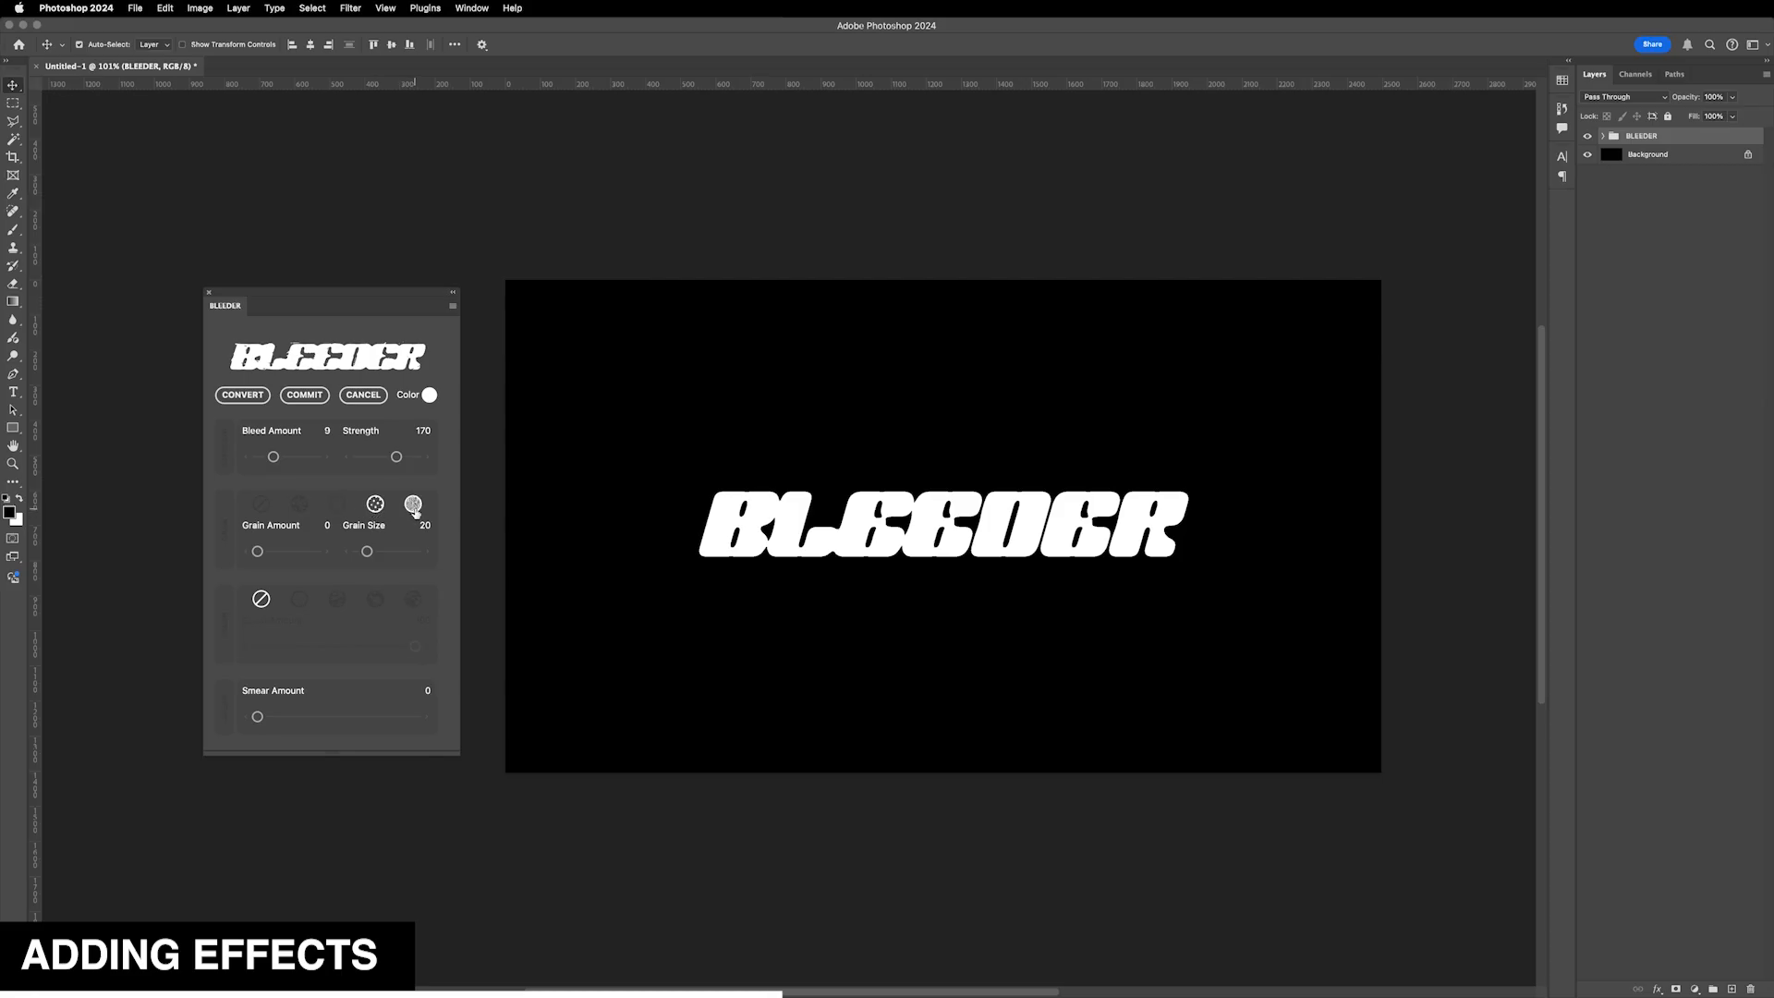
{"action": "left_click", "coordinate": [299, 504]}
{"action": "left_click_drag", "start_coordinate": [259, 553], "coordinate": [272, 552]}
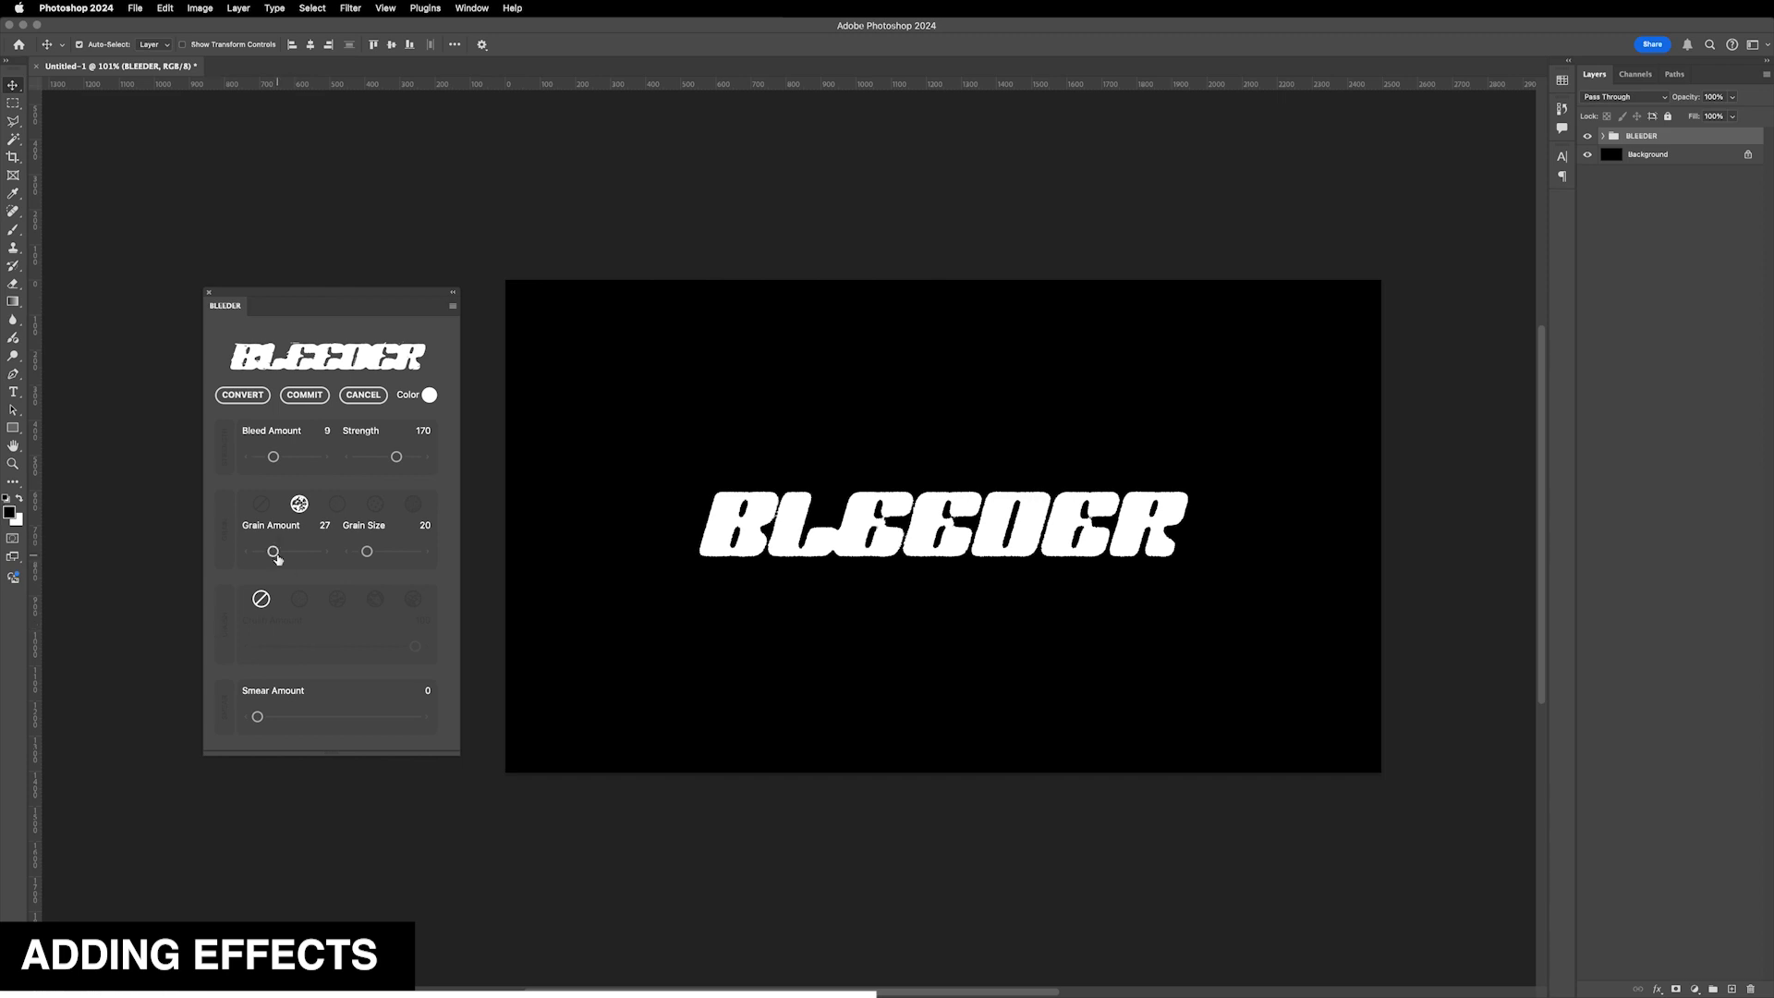
{"action": "left_click_drag", "start_coordinate": [278, 557], "coordinate": [303, 554]}
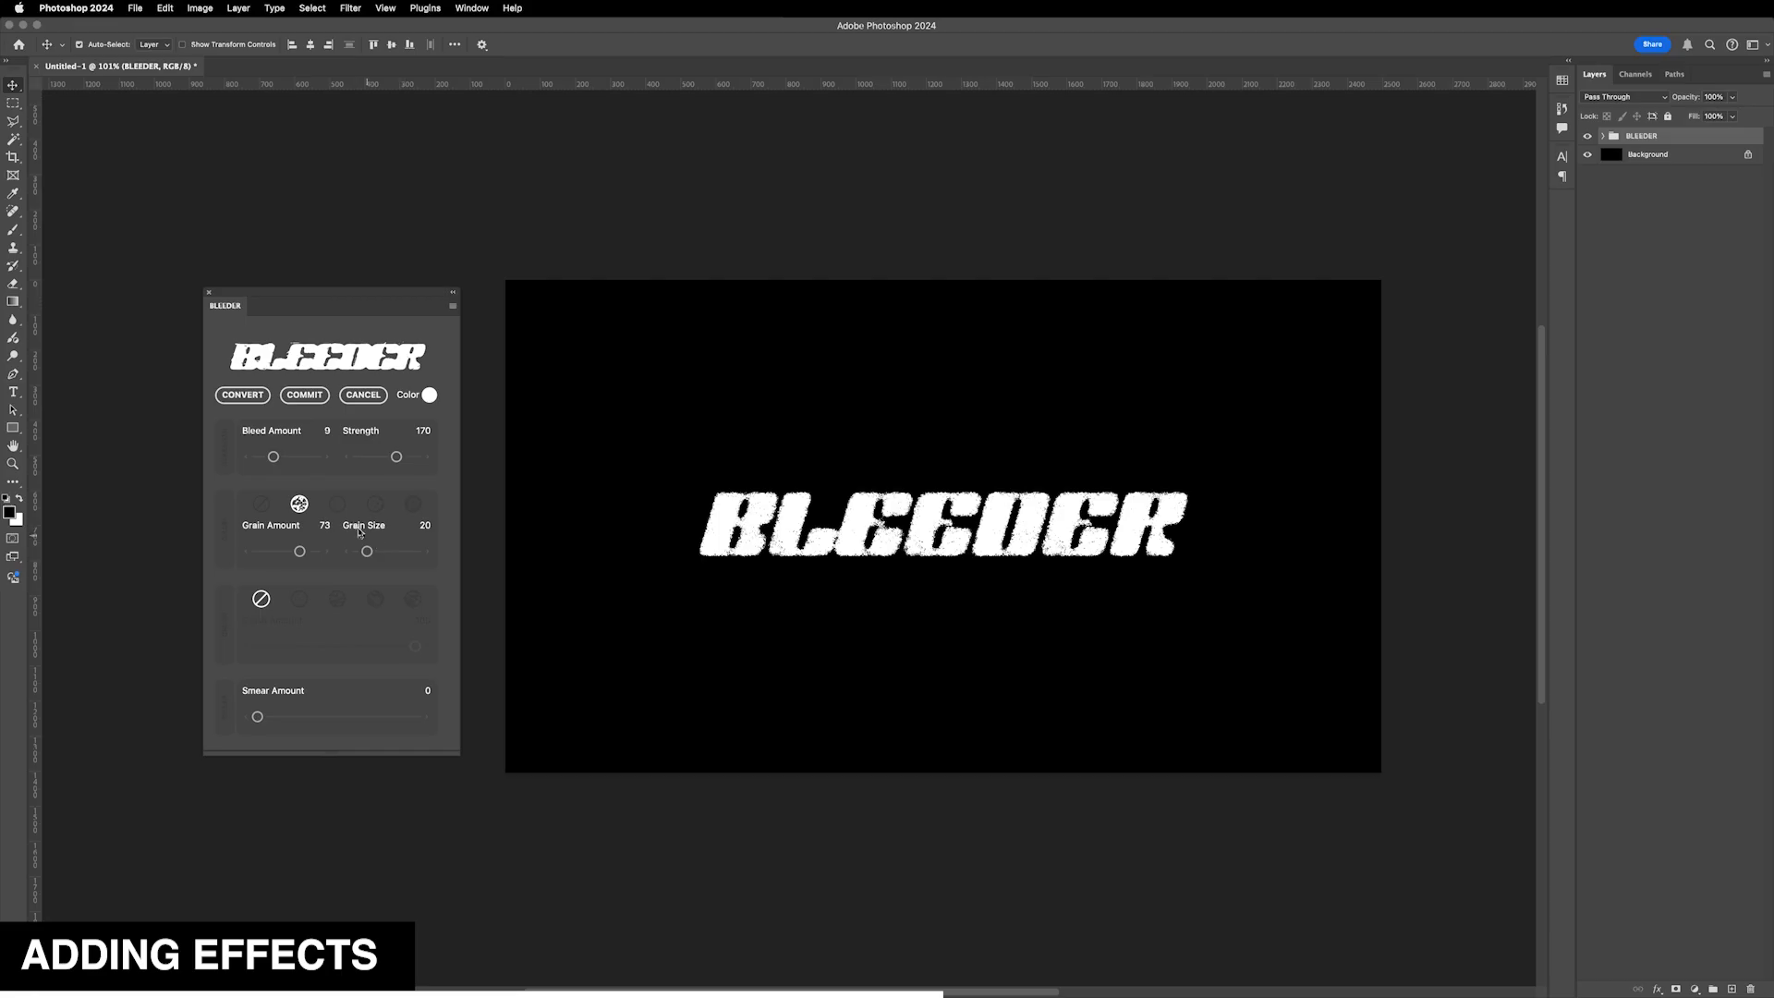
- Cycle through the grain styles to the last one and set Grain Amount to 50 and Grain Size to 53
{"action": "left_click", "coordinate": [336, 504]}
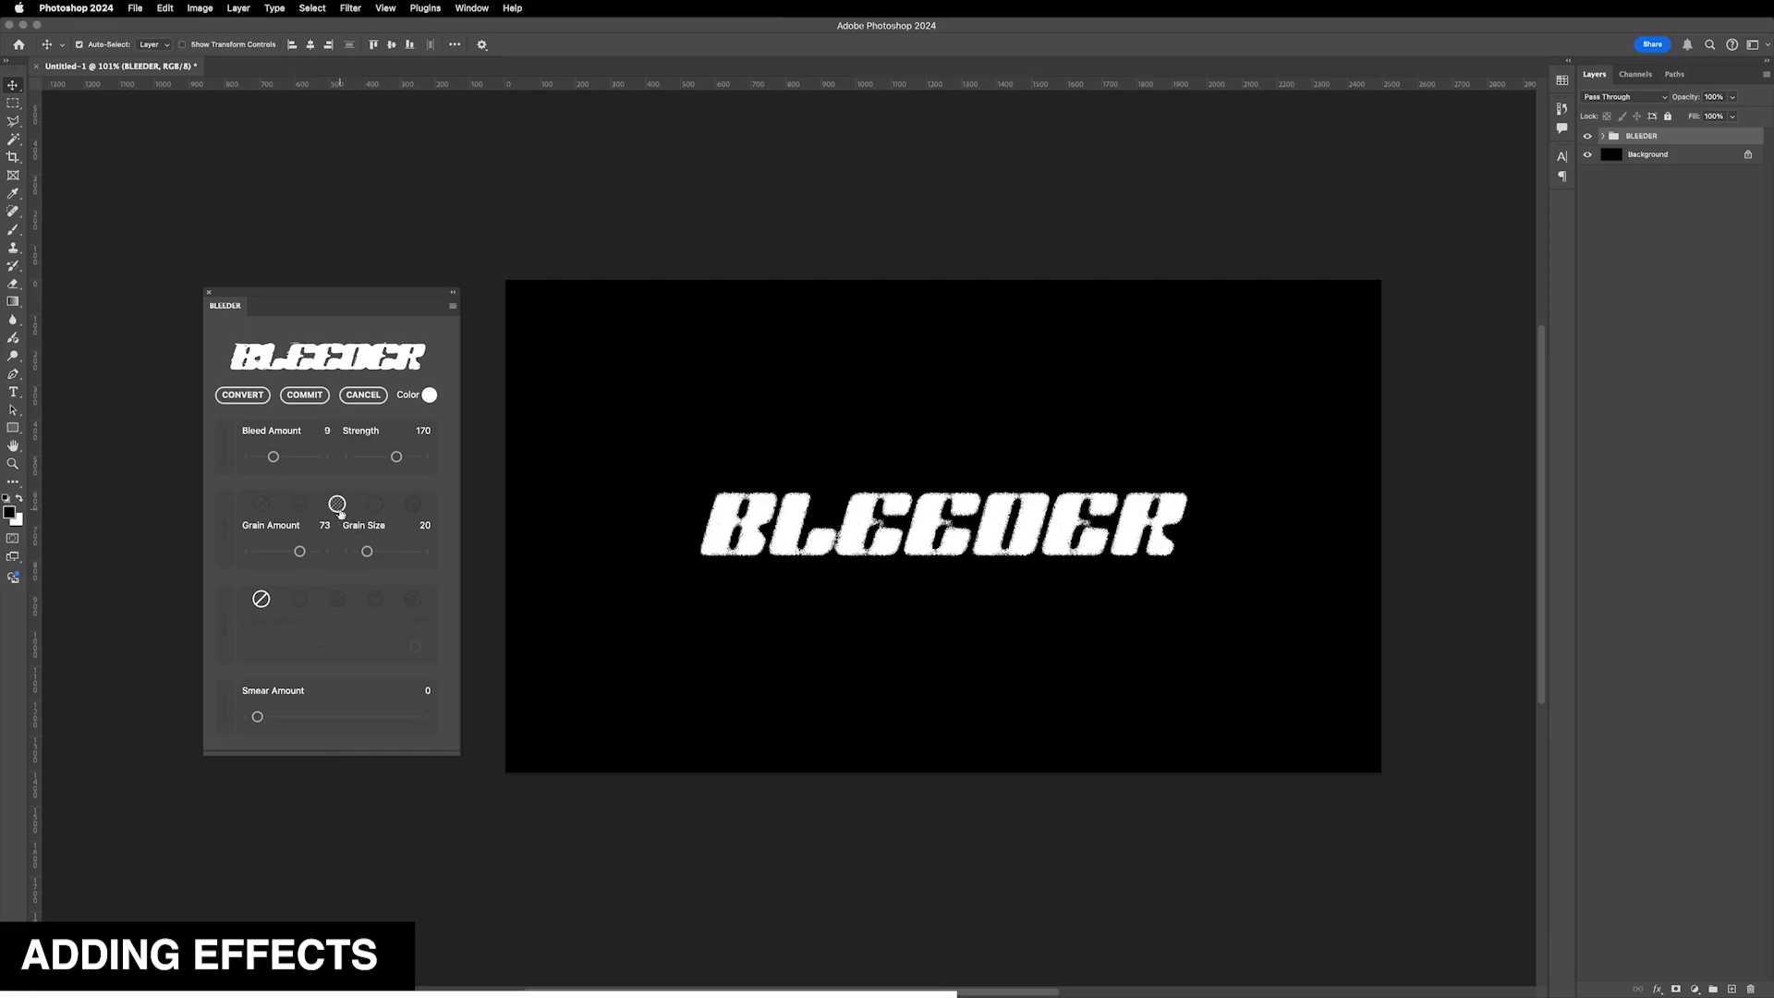
{"action": "left_click", "coordinate": [377, 505]}
{"action": "left_click", "coordinate": [412, 505]}
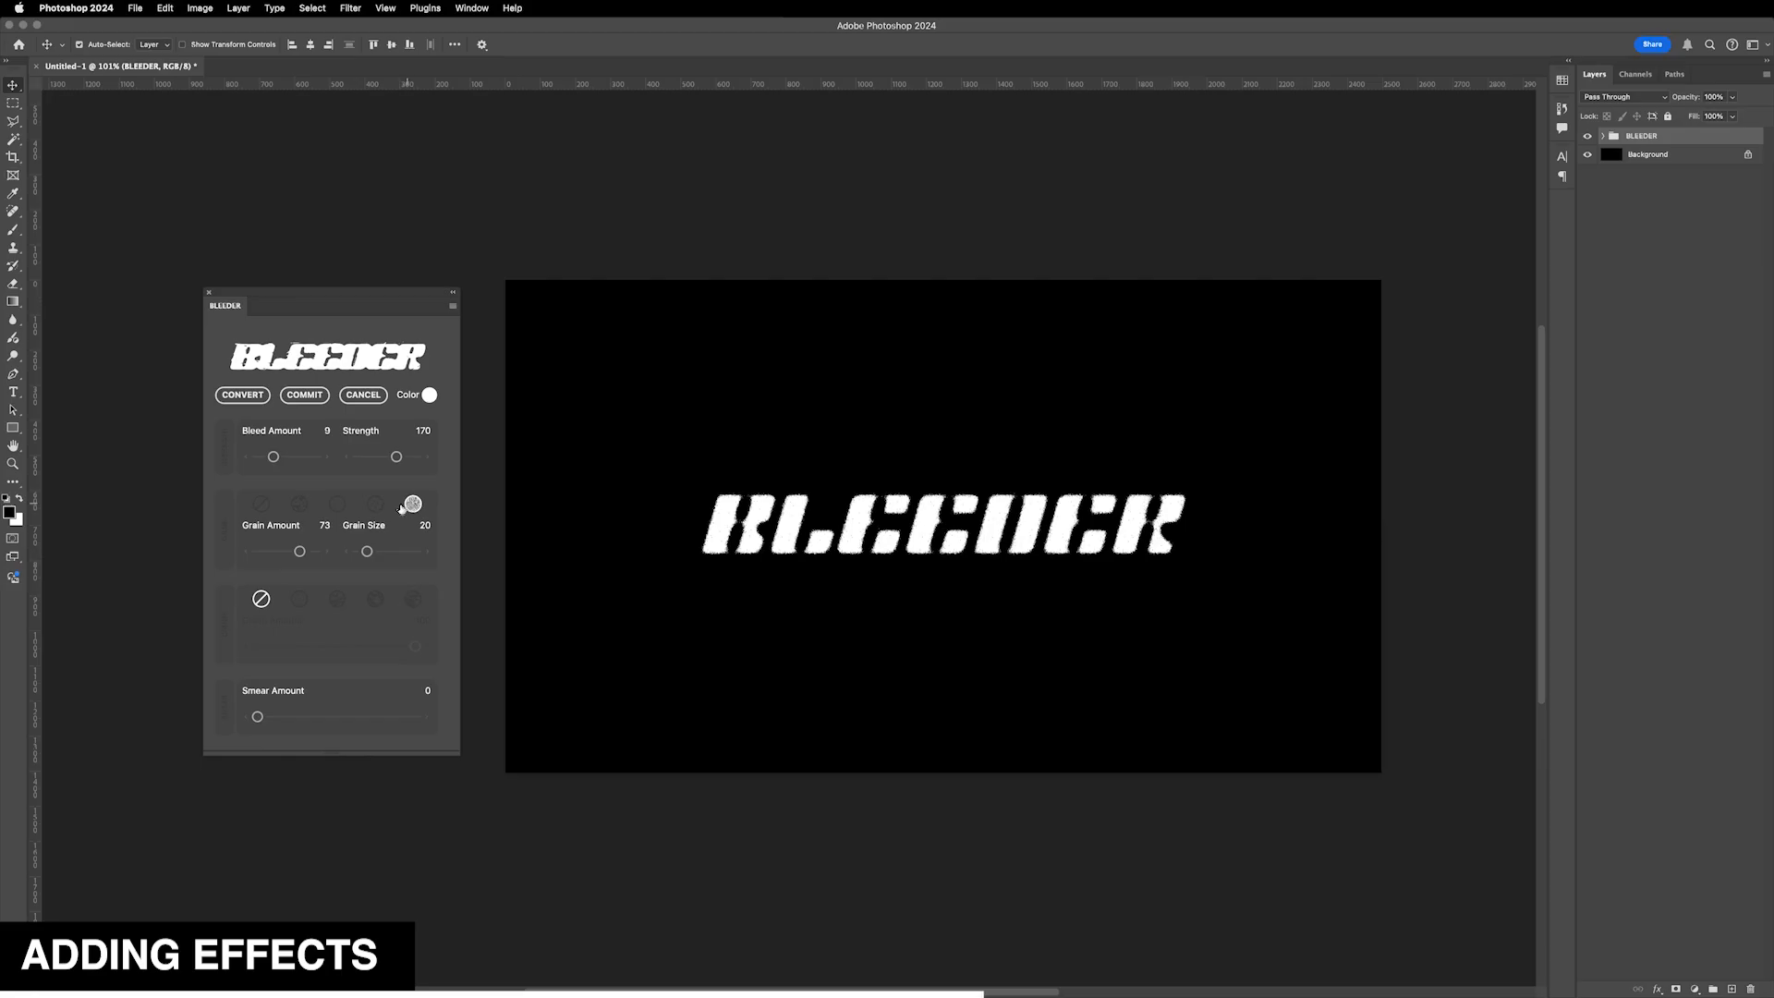
{"action": "left_click_drag", "start_coordinate": [296, 554], "coordinate": [288, 554]}
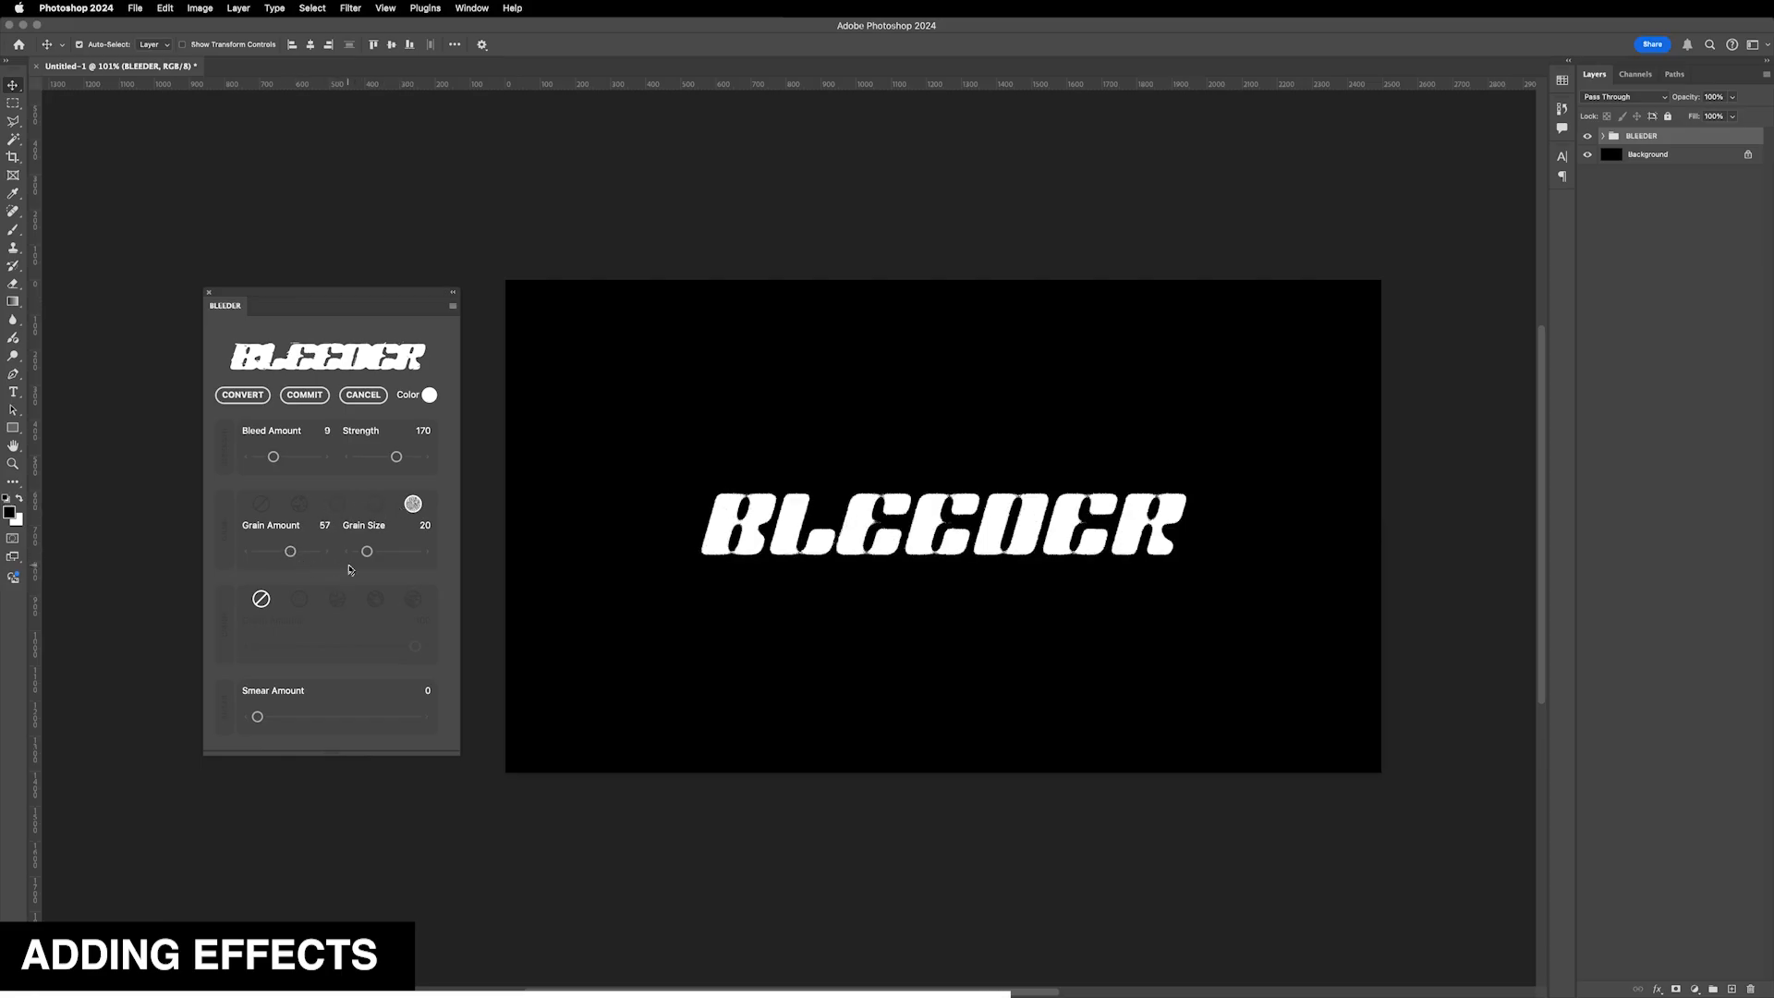
{"action": "left_click_drag", "start_coordinate": [369, 557], "coordinate": [412, 552]}
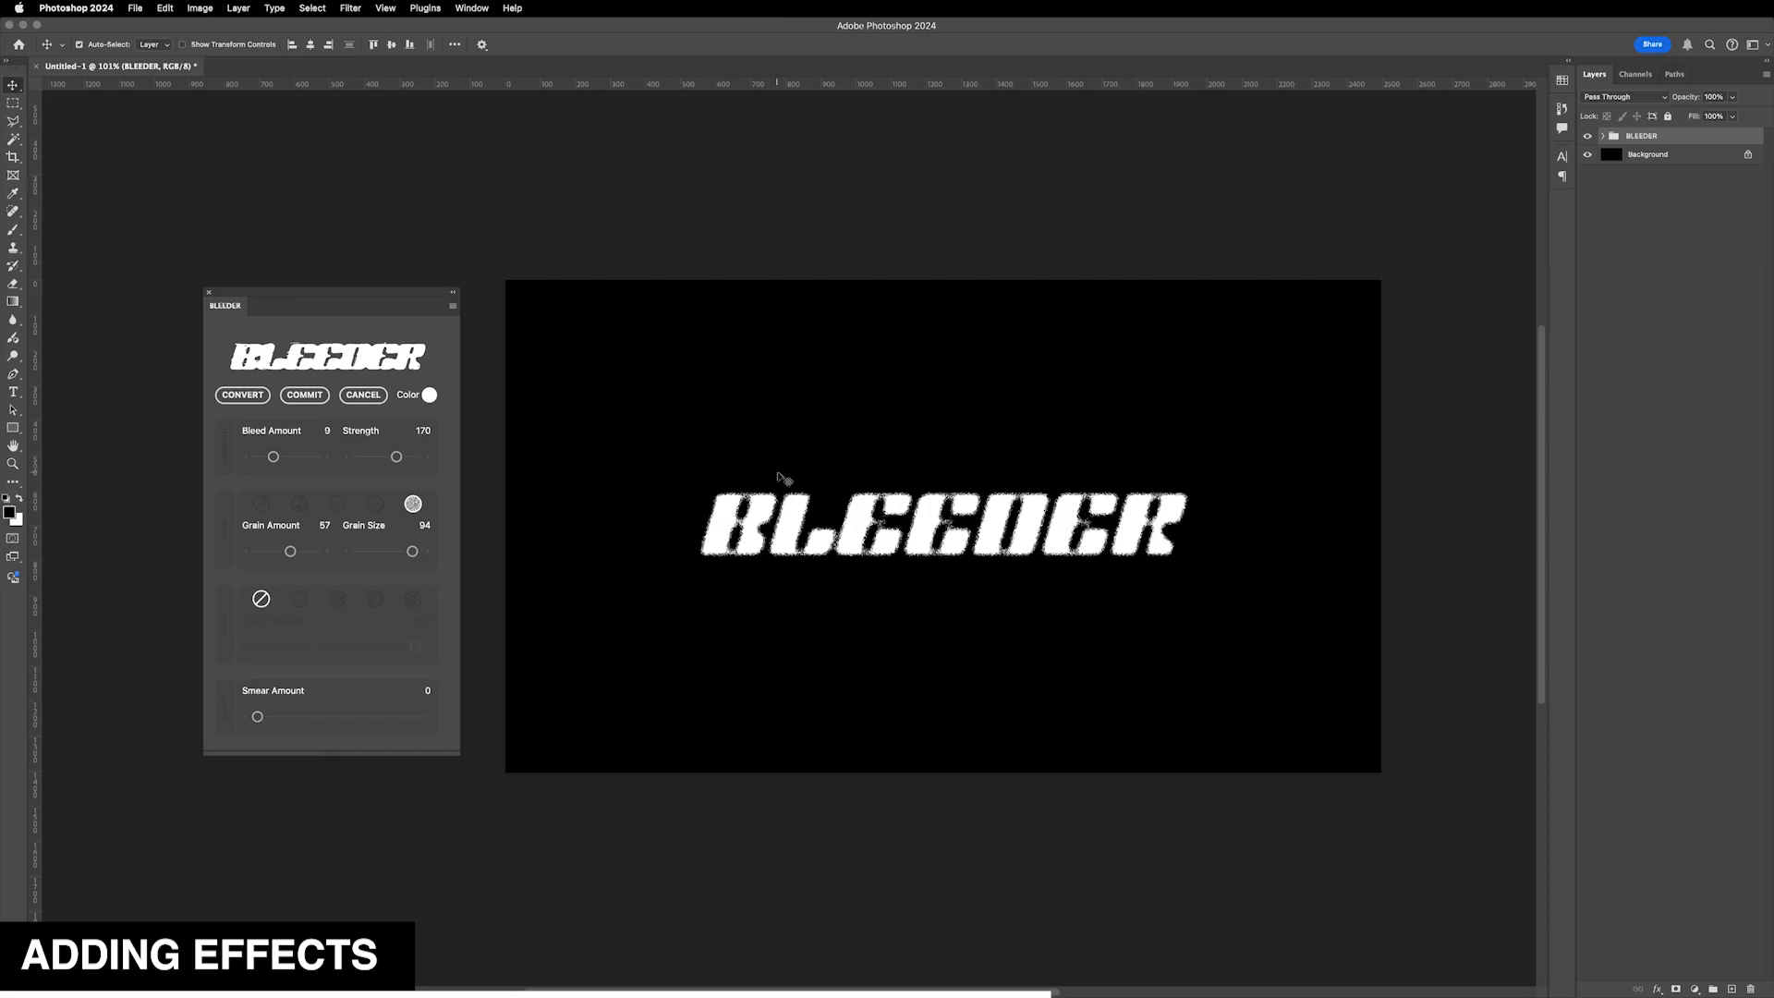
{"action": "mouse_move", "coordinate": [412, 552]}
{"action": "left_mouse_down"}
{"action": "mouse_move", "coordinate": [362, 557]}
{"action": "mouse_move", "coordinate": [388, 552]}
{"action": "left_mouse_up"}
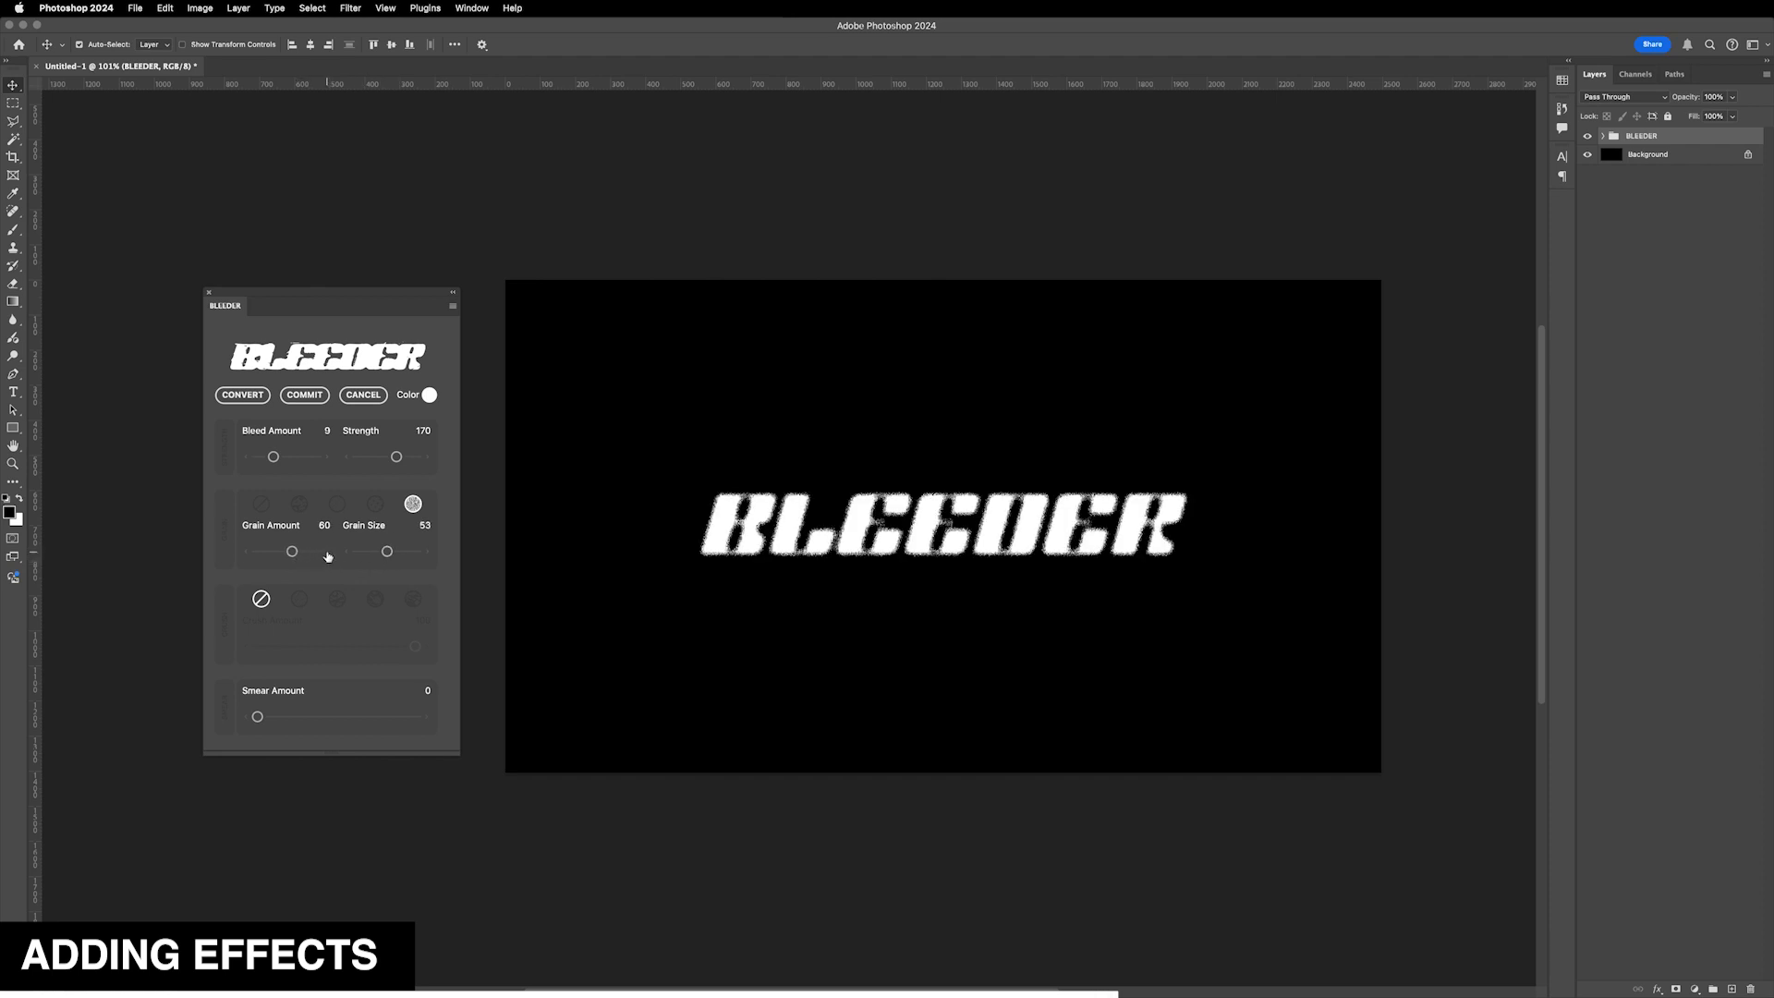
{"action": "left_click", "coordinate": [248, 557]}
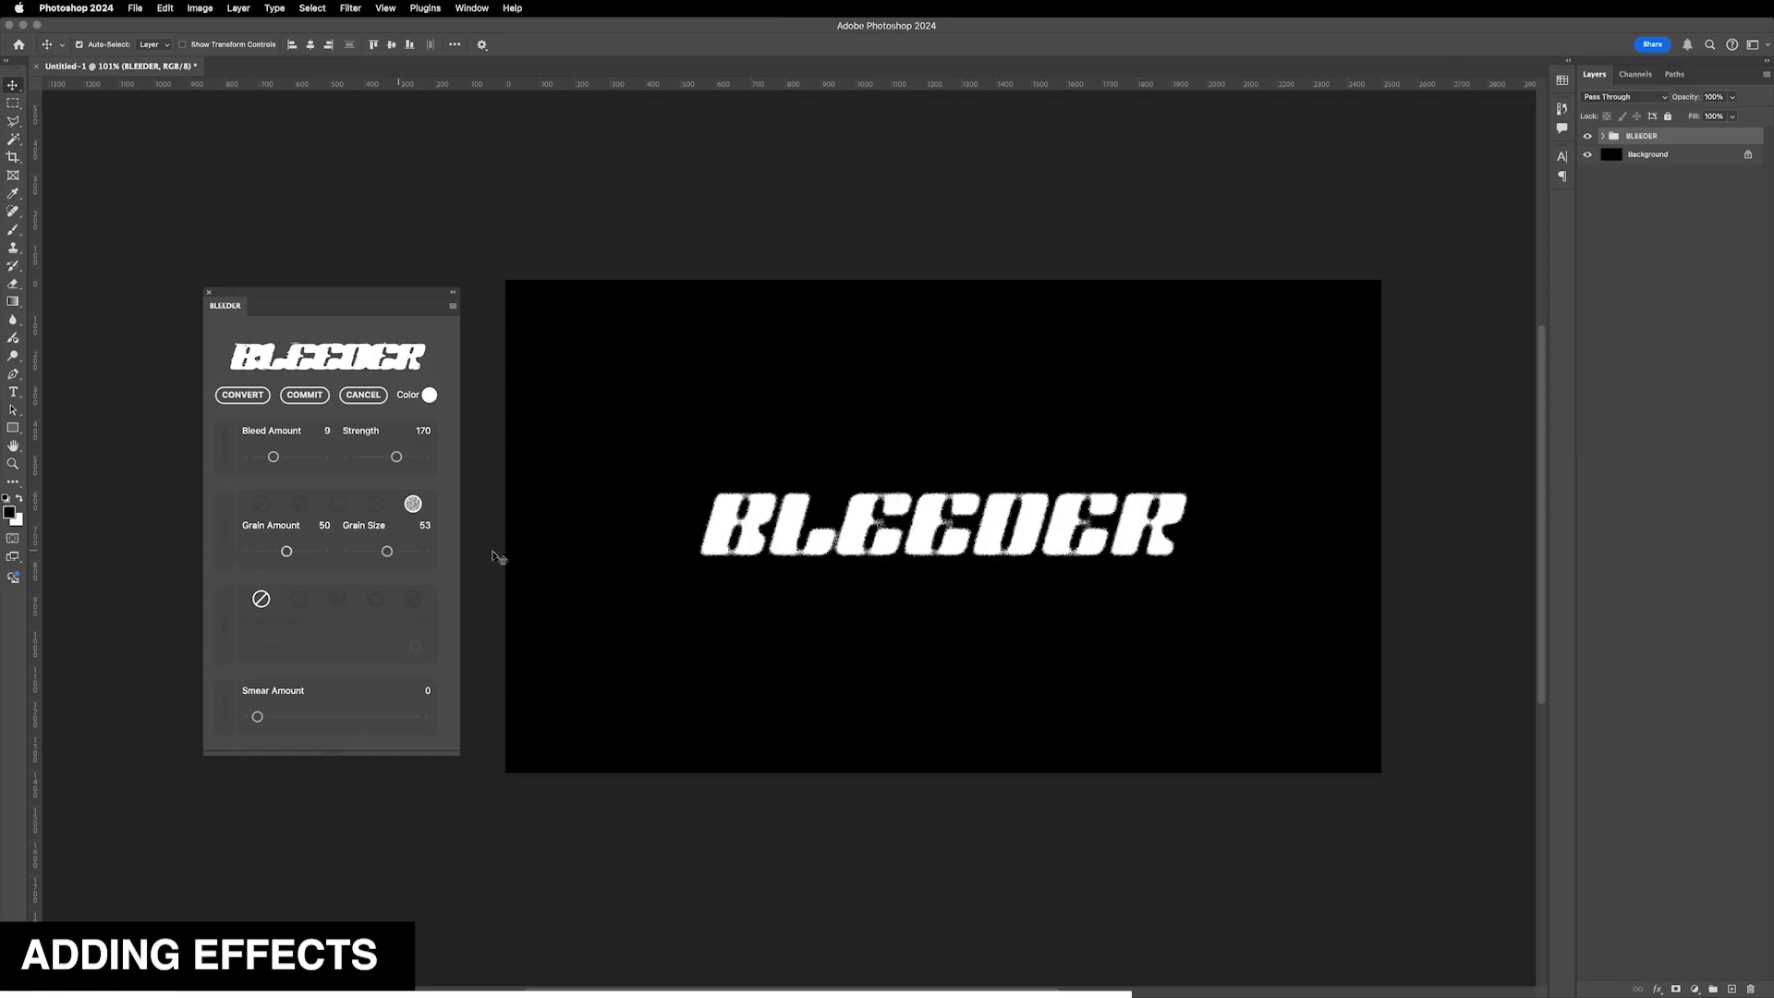
- Reselect the first grain style and apply the first crush style
{"action": "left_click", "coordinate": [375, 504]}
{"action": "left_click", "coordinate": [337, 504]}
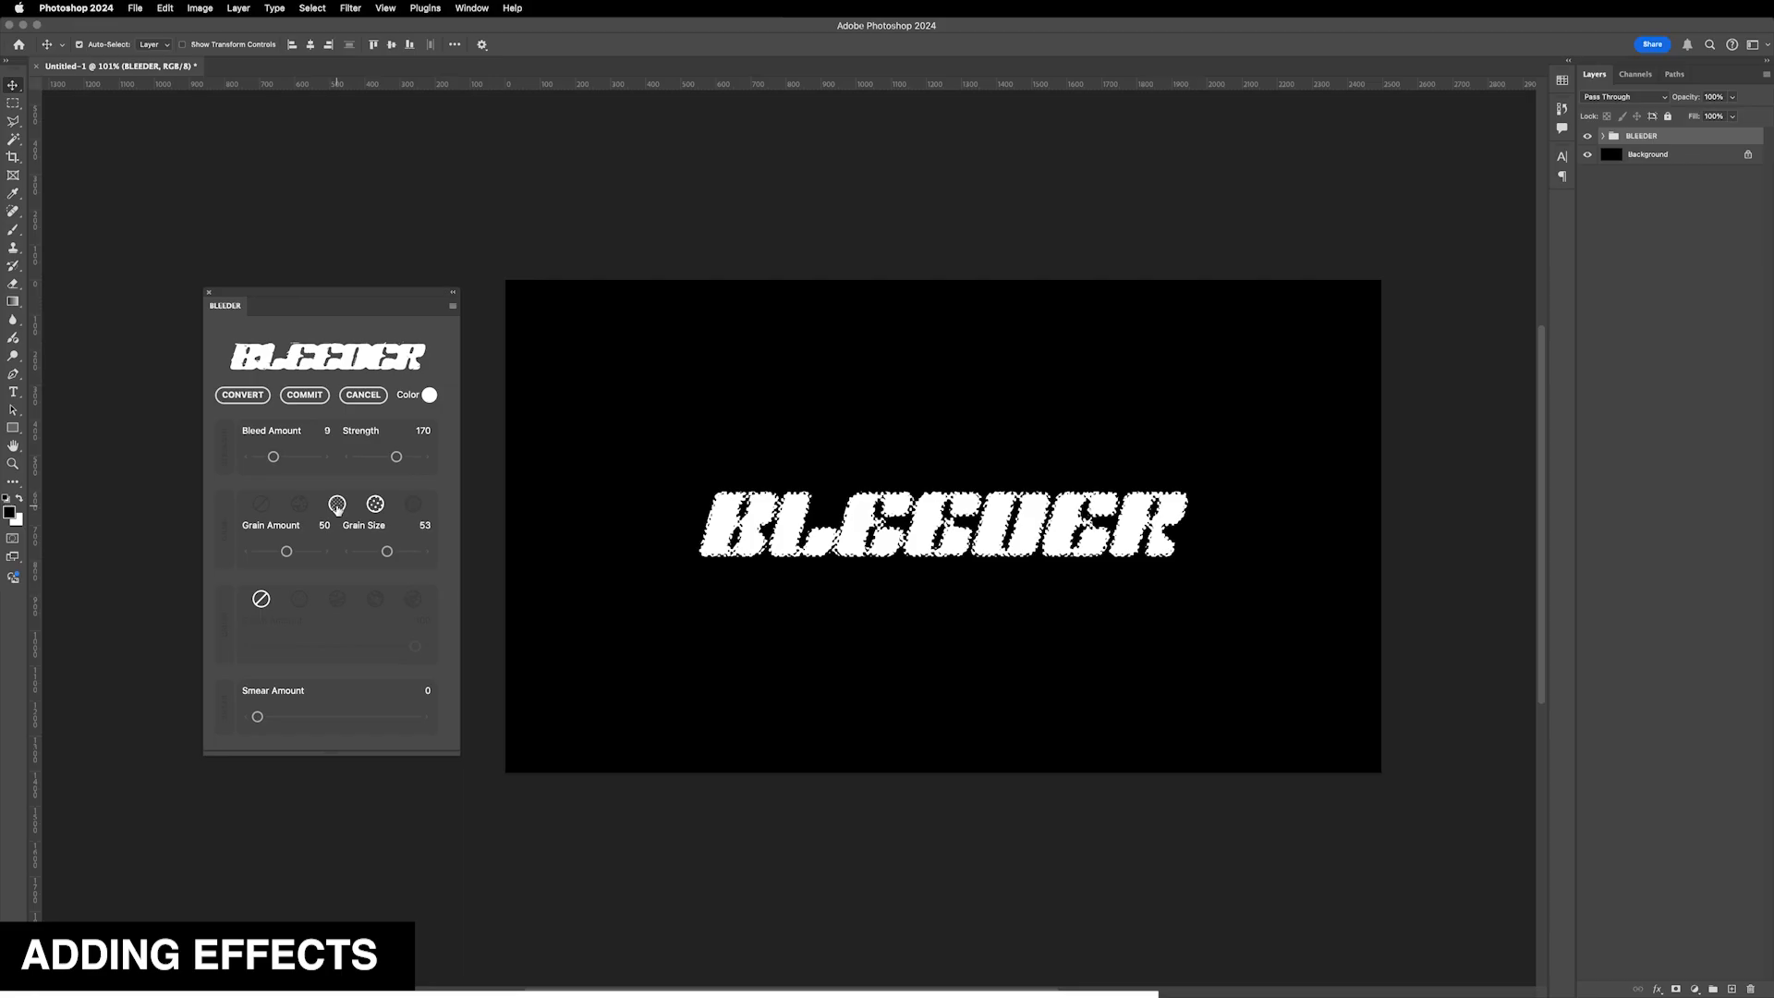
{"action": "left_click", "coordinate": [299, 504]}
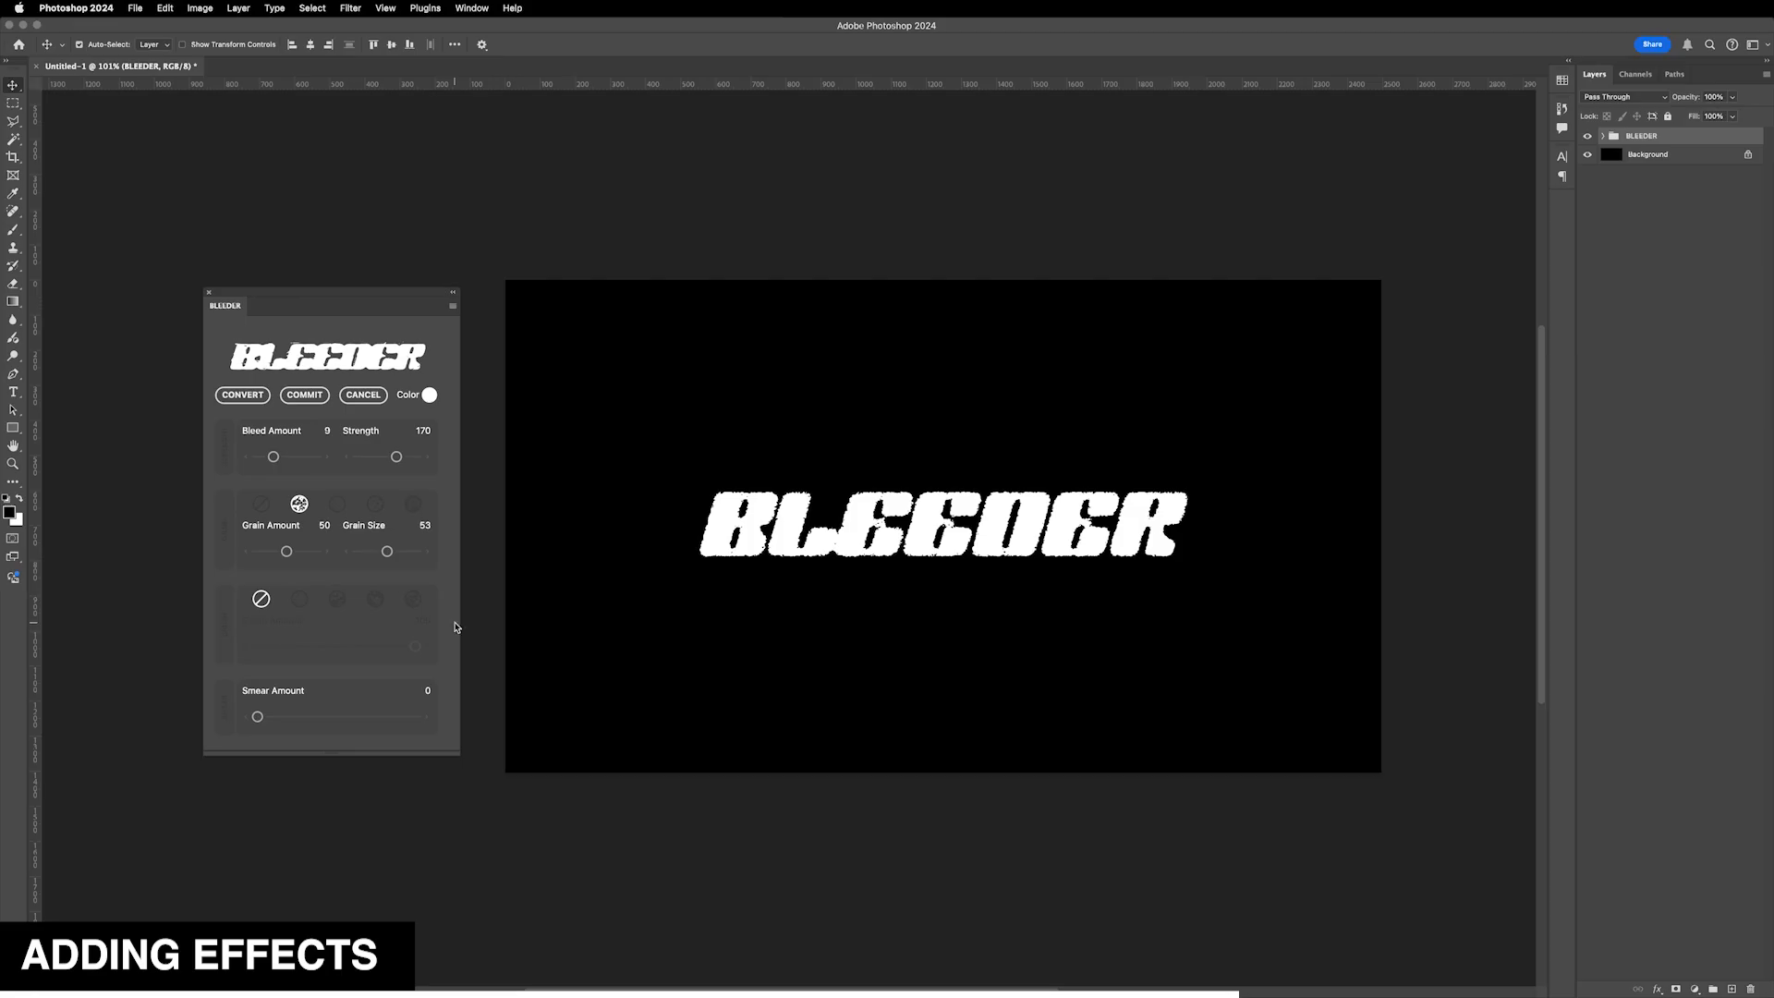
{"action": "left_click", "coordinate": [299, 603]}
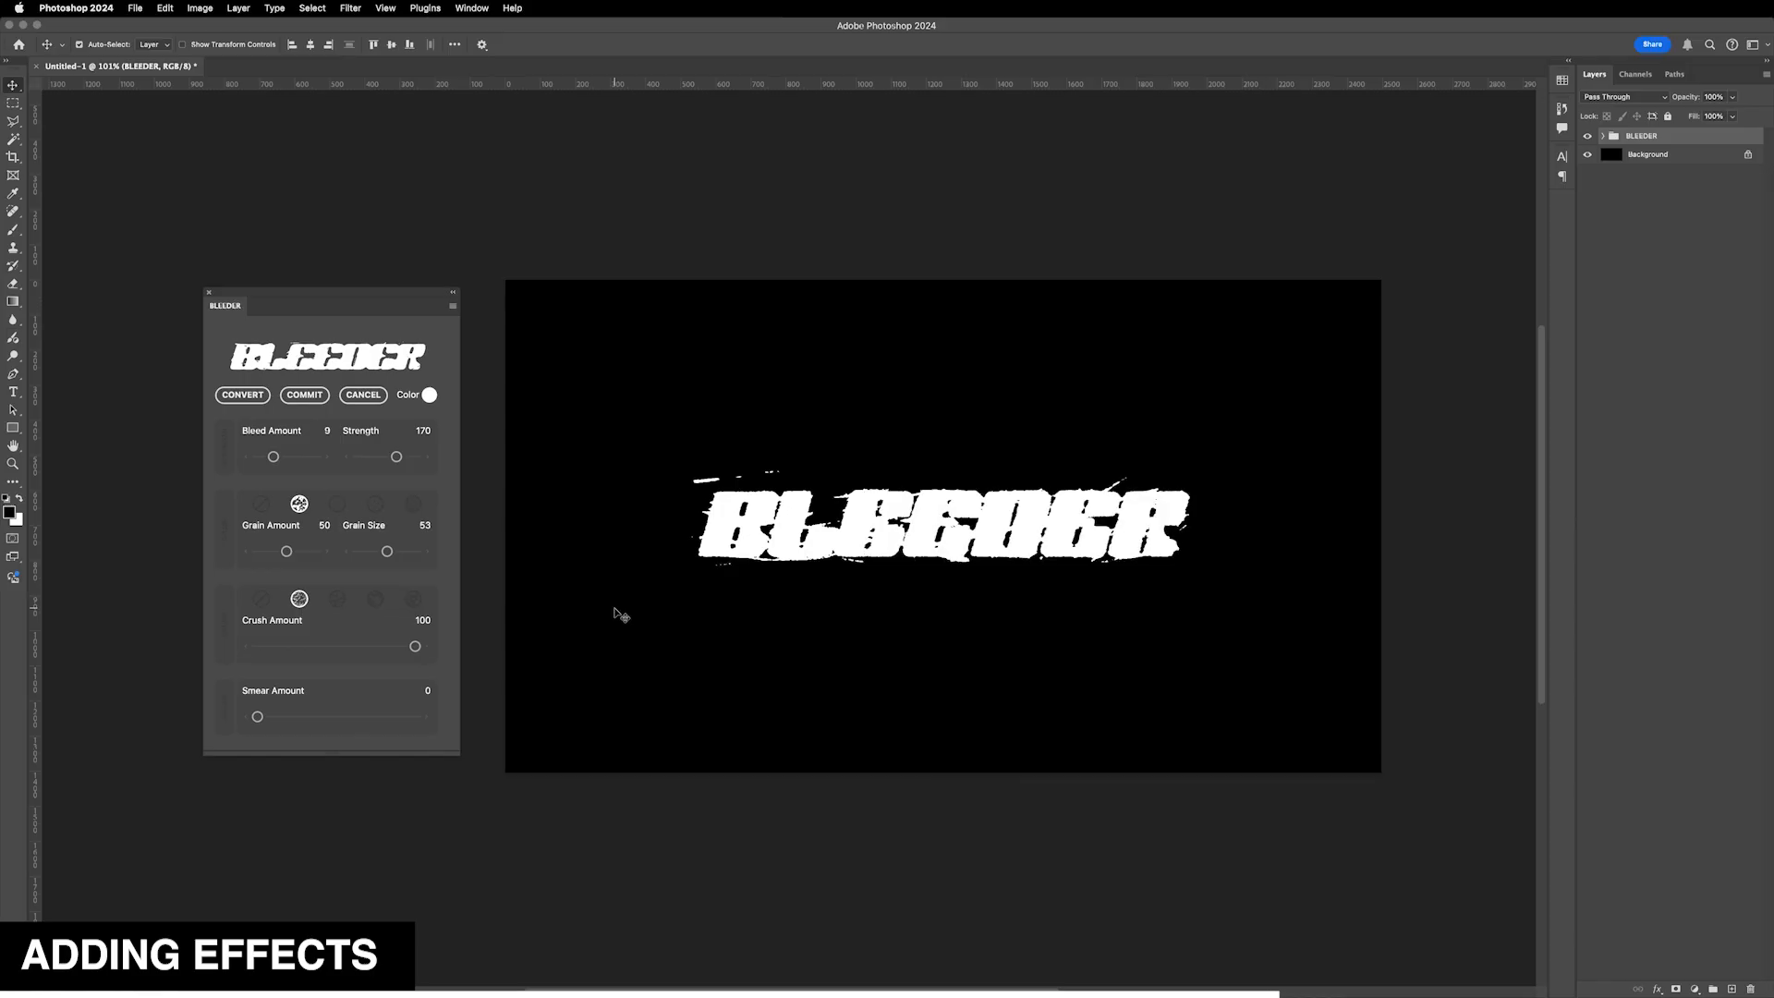
- Cycle through the crush styles to the last one and set Crush Amount to 47
{"action": "left_click", "coordinate": [338, 600]}
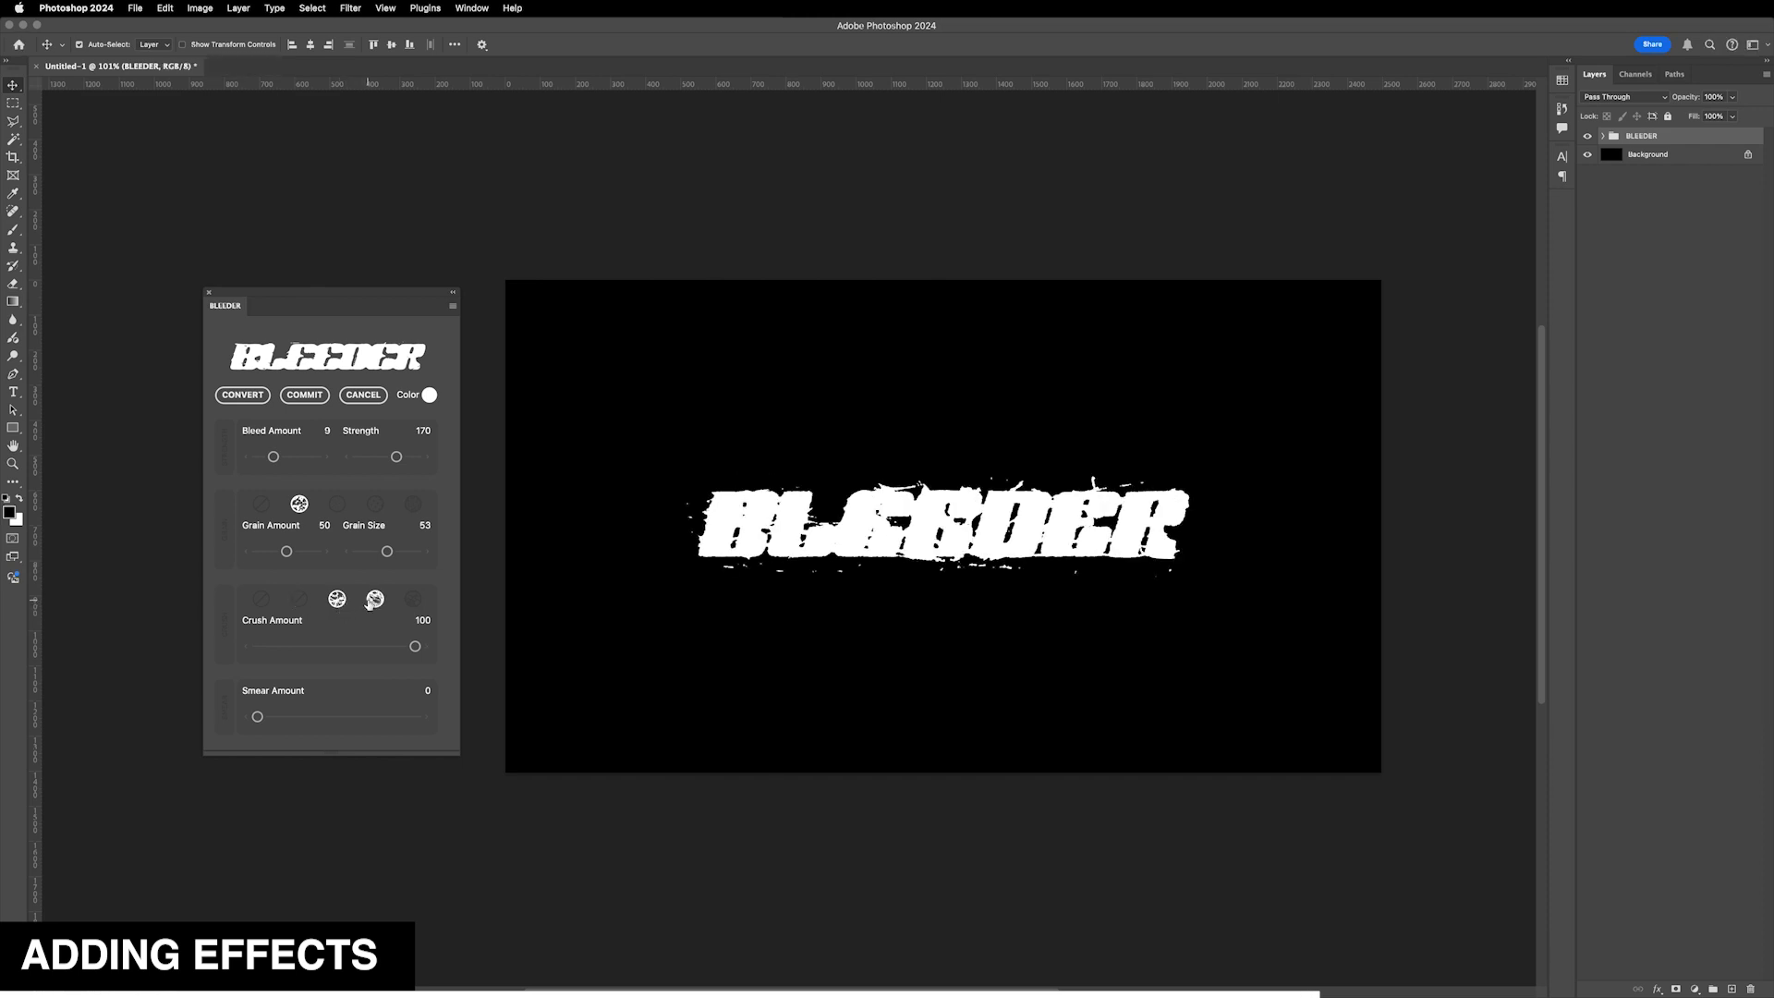
{"action": "left_click", "coordinate": [374, 598]}
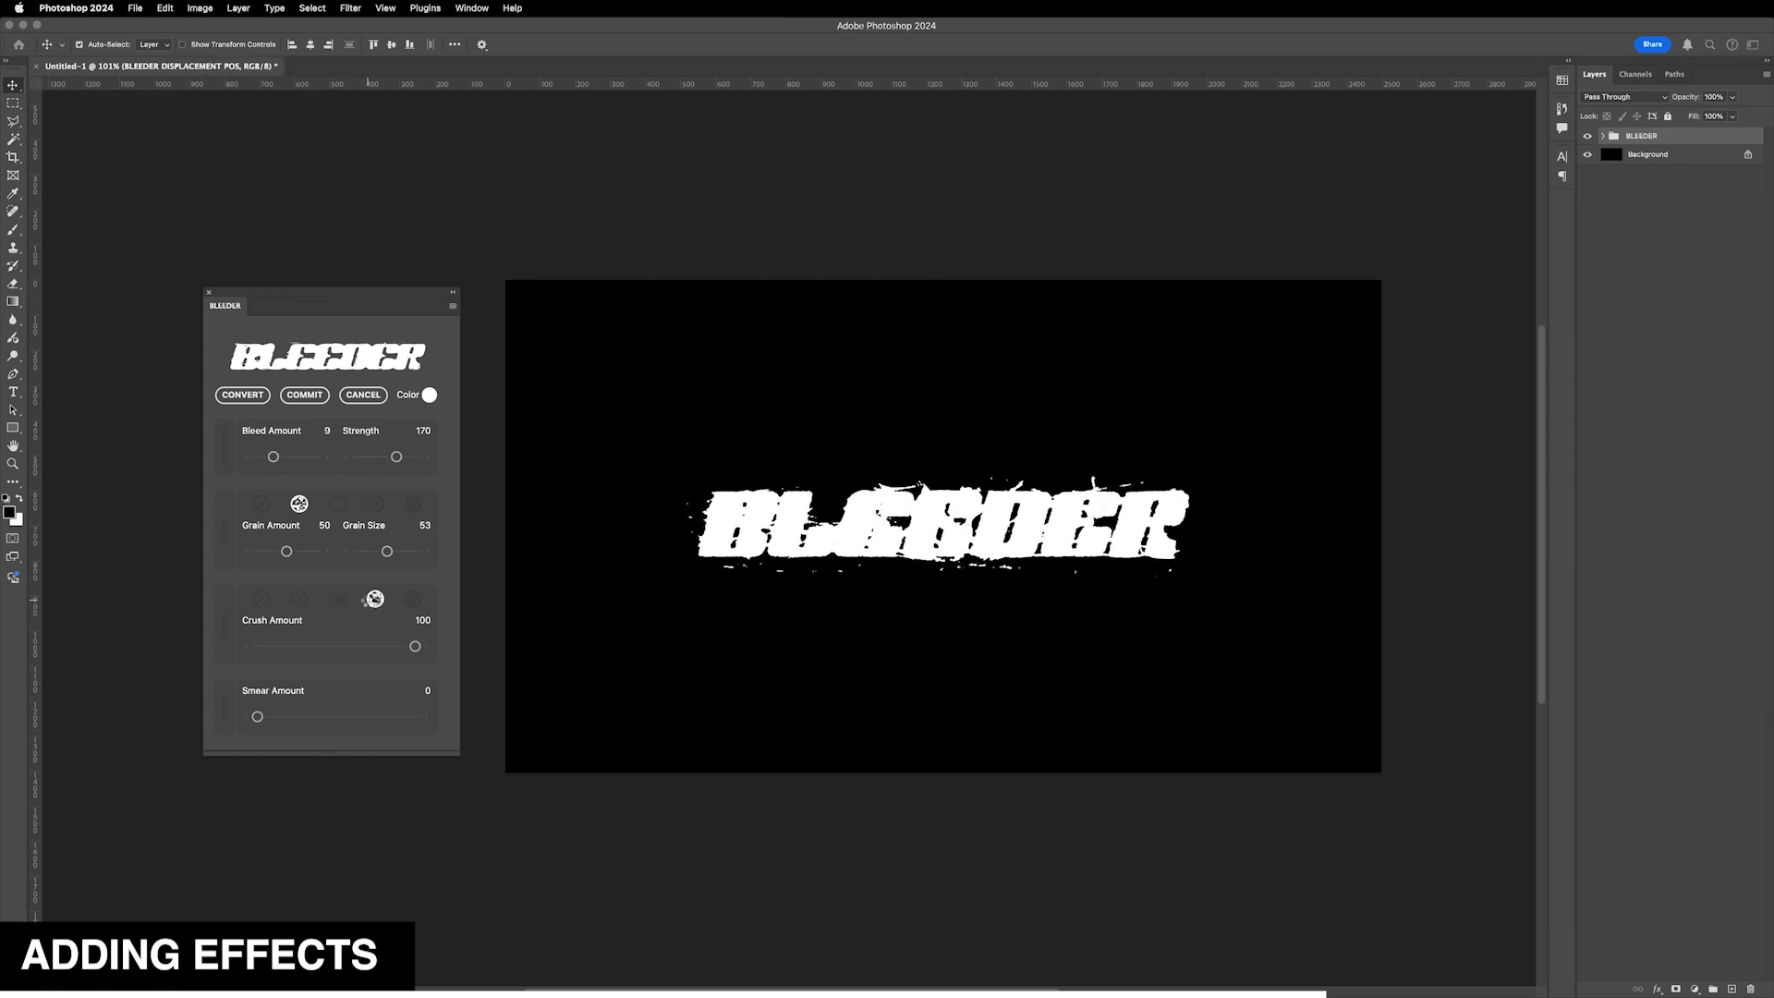
{"action": "left_click", "coordinate": [411, 598]}
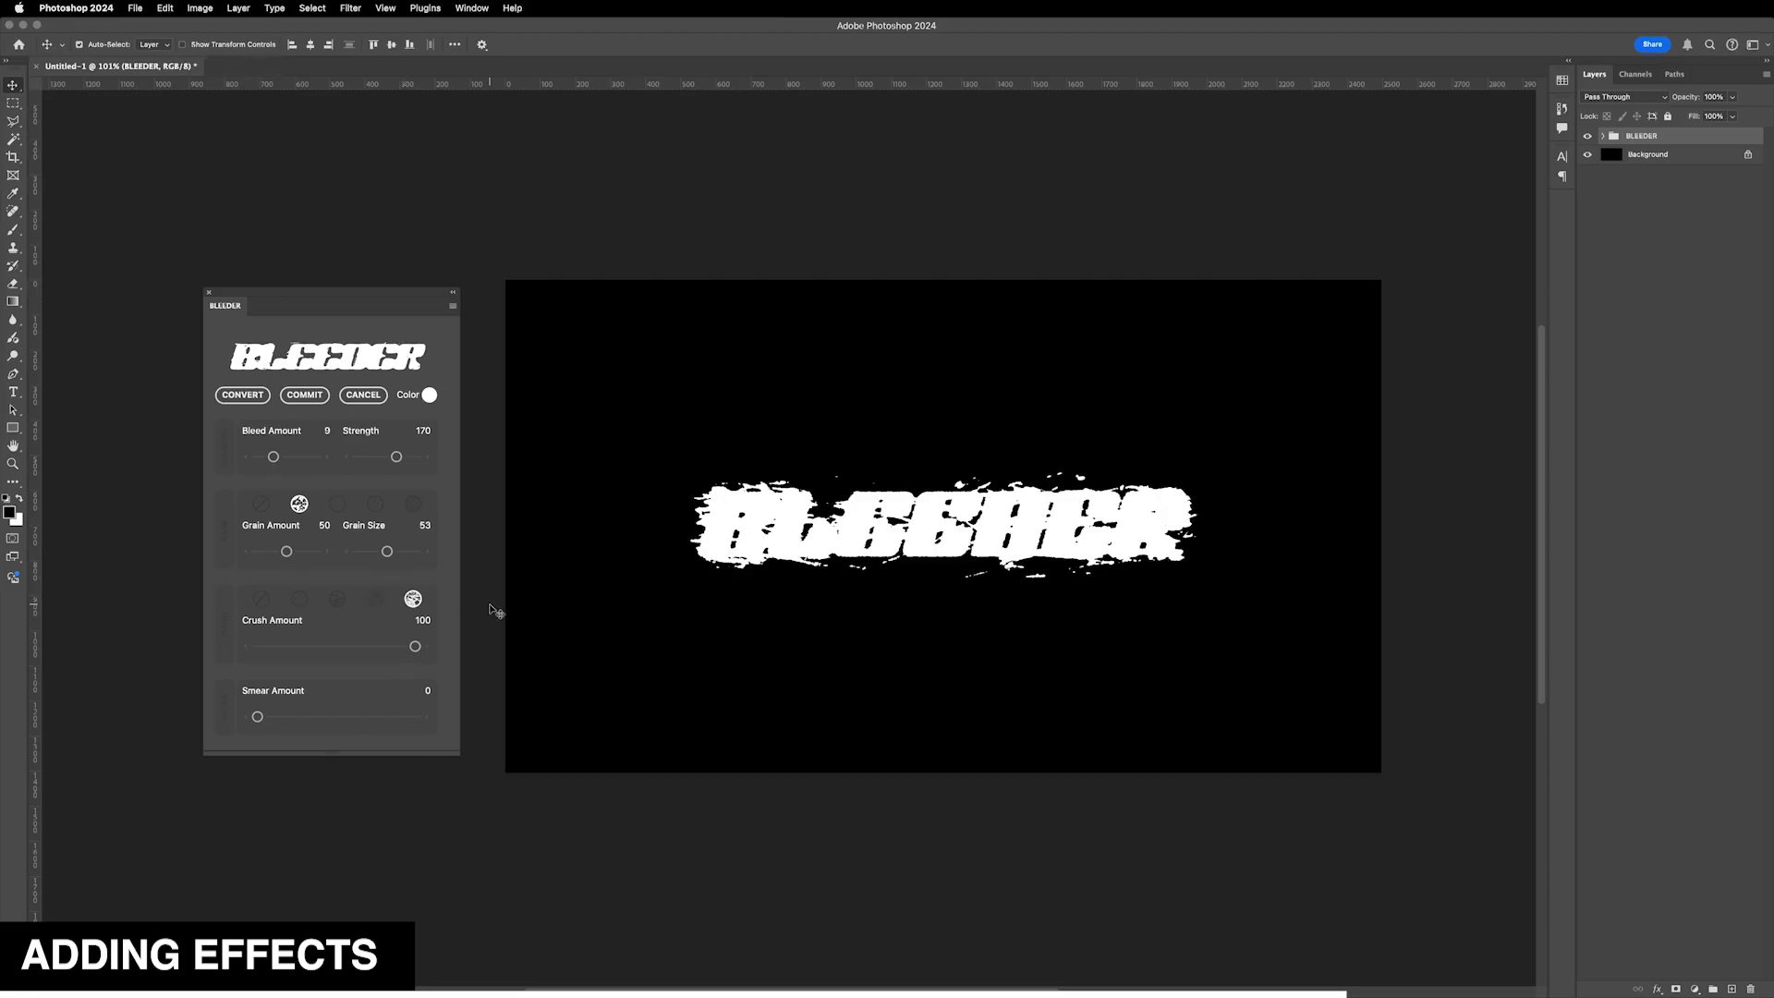
{"action": "left_click_drag", "start_coordinate": [415, 646], "coordinate": [332, 649]}
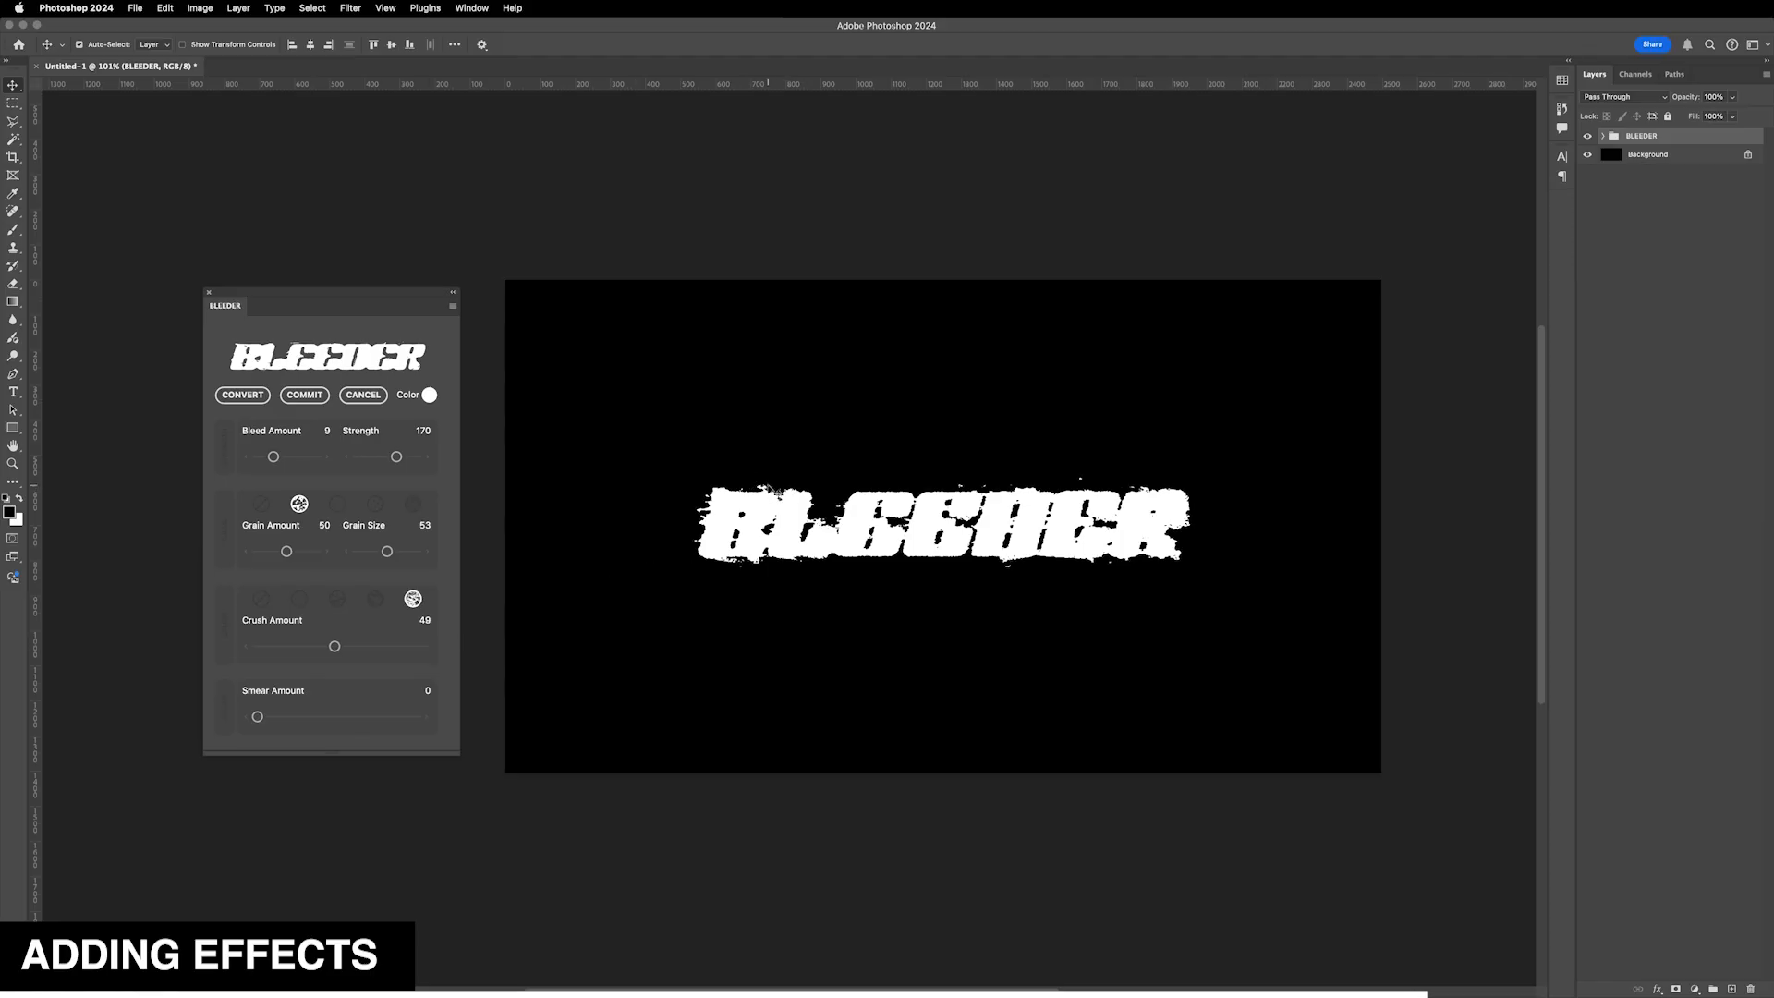
{"action": "left_click", "coordinate": [425, 648]}
- Adjust the smear and fine-tune the sliders to Bleed Amount 8, Strength 188, Grain Amount 34, Crush Amount 35 and Smear Amount 15
{"action": "left_click_drag", "start_coordinate": [256, 718], "coordinate": [355, 718]}
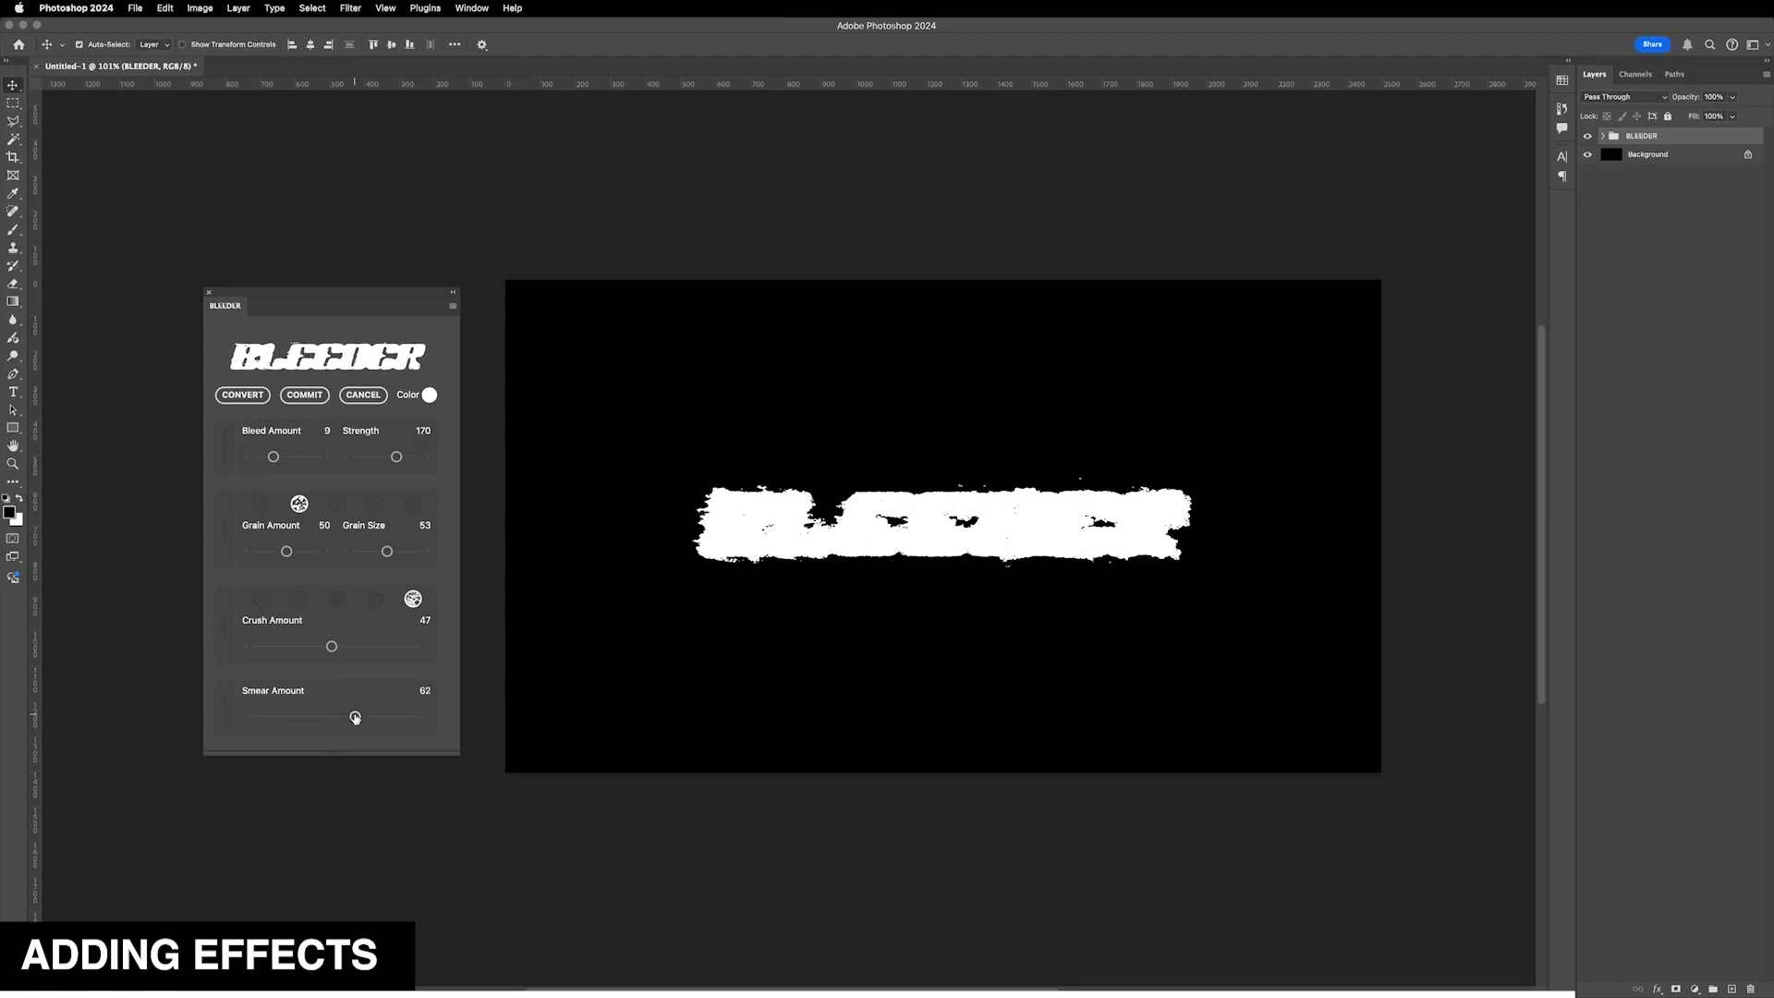
{"action": "mouse_move", "coordinate": [354, 718]}
{"action": "left_mouse_down"}
{"action": "mouse_move", "coordinate": [378, 719]}
{"action": "mouse_move", "coordinate": [306, 720]}
{"action": "left_mouse_up"}
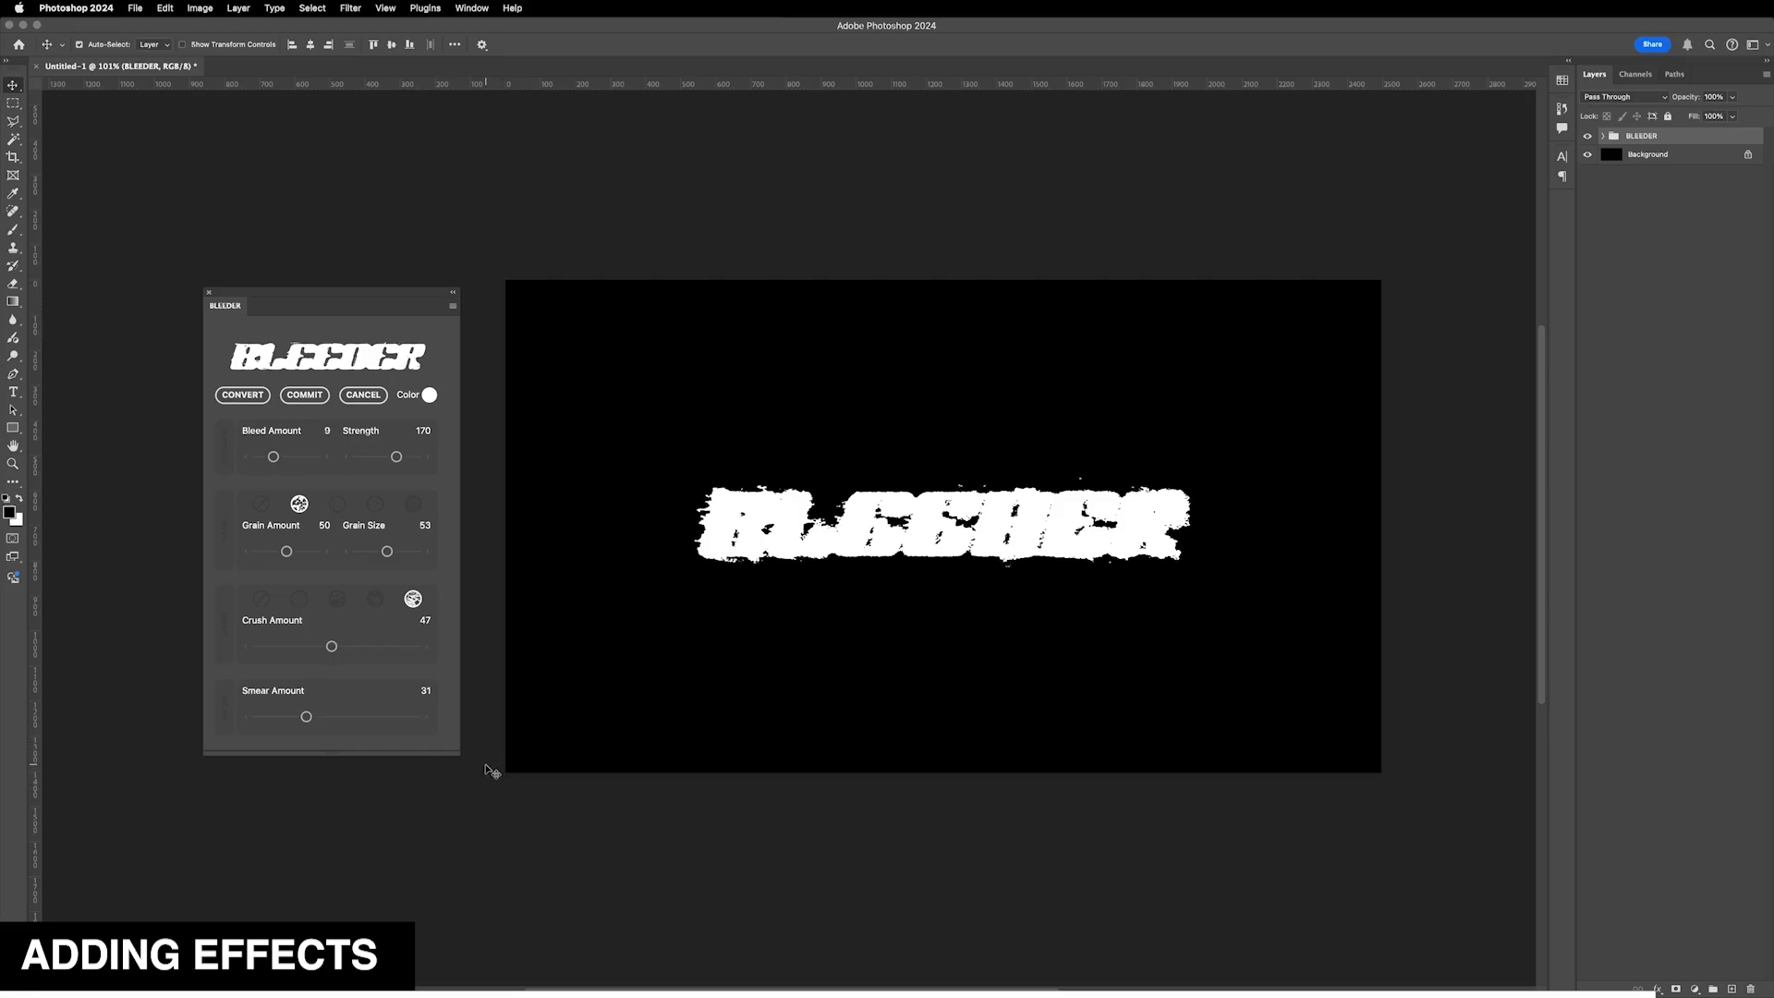
{"action": "left_click_drag", "start_coordinate": [332, 646], "coordinate": [319, 646]}
{"action": "left_click_drag", "start_coordinate": [286, 550], "coordinate": [277, 551]}
{"action": "left_click_drag", "start_coordinate": [396, 456], "coordinate": [400, 456]}
{"action": "left_click_drag", "start_coordinate": [275, 457], "coordinate": [261, 456]}
{"action": "left_click", "coordinate": [328, 456]}
{"action": "left_click", "coordinate": [328, 457]}
{"action": "left_click_drag", "start_coordinate": [306, 717], "coordinate": [280, 717]}
{"action": "left_click_drag", "start_coordinate": [320, 646], "coordinate": [312, 646]}
{"action": "mouse_move", "coordinate": [269, 456]}
{"action": "left_mouse_down"}
{"action": "mouse_move", "coordinate": [463, 411]}
{"action": "mouse_move", "coordinate": [267, 457]}
{"action": "left_mouse_up"}
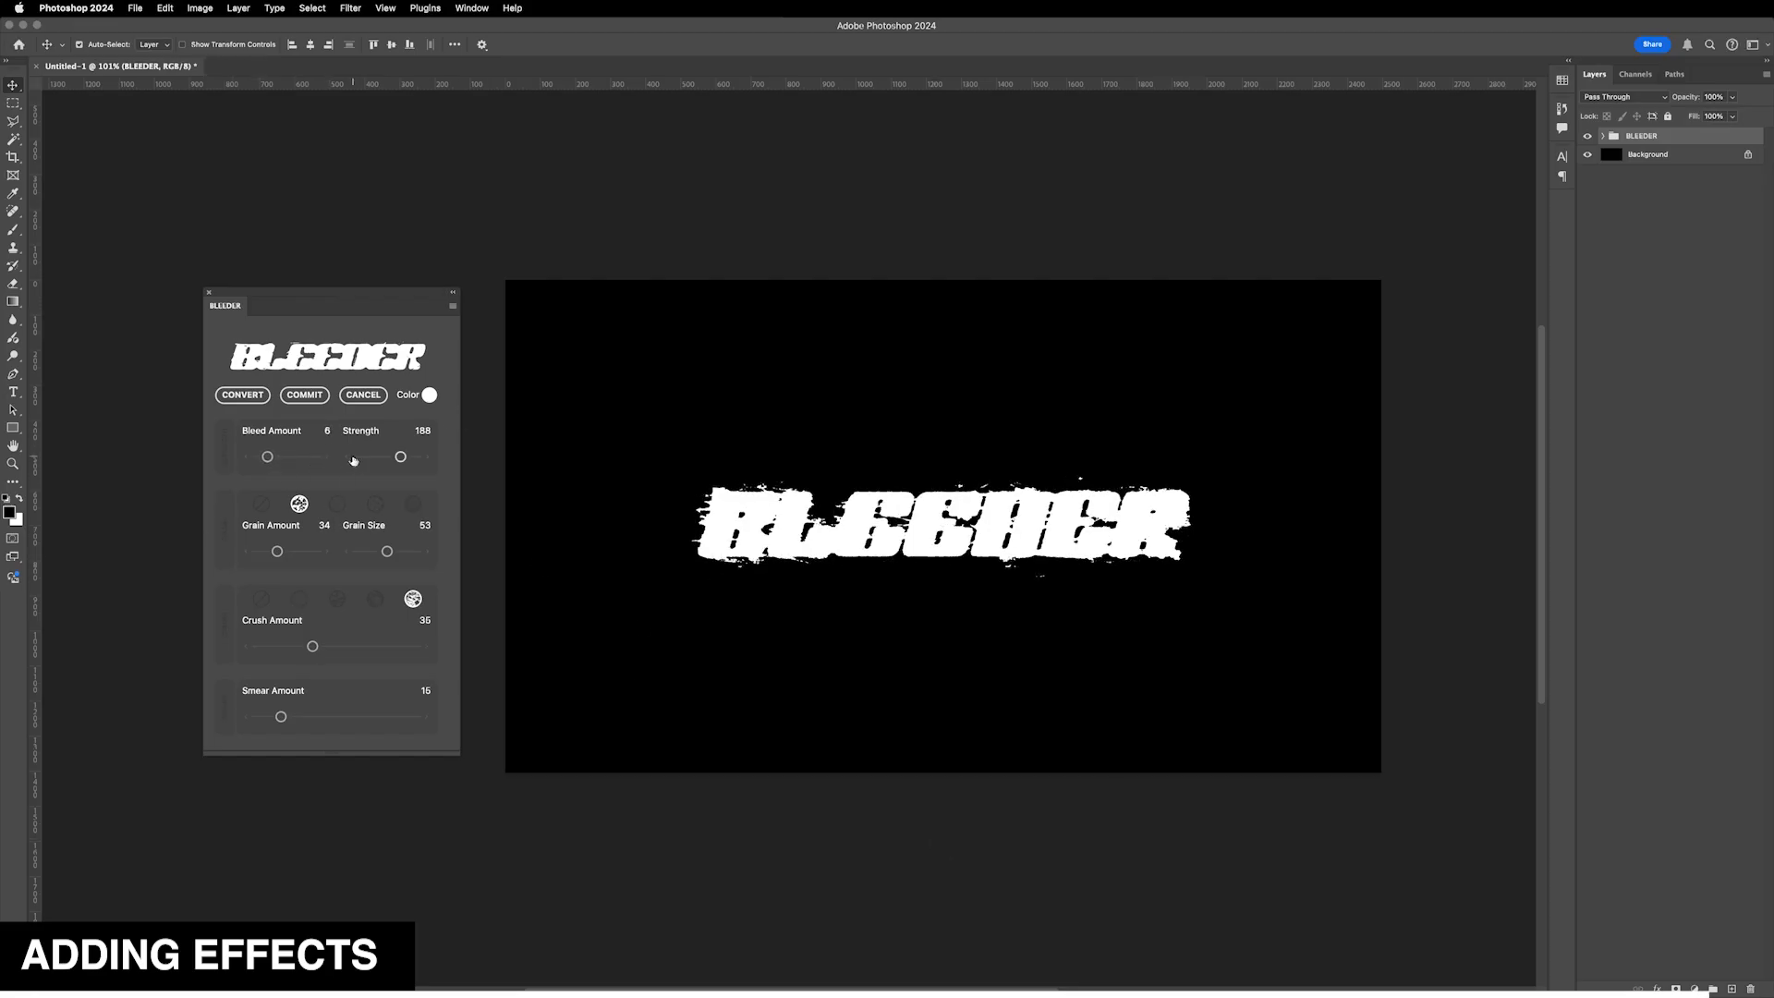
- Try other grain and crush styles, ending on the last grain style and the first crush style
{"action": "left_click", "coordinate": [375, 504]}
{"action": "left_click", "coordinate": [337, 599]}
{"action": "left_click", "coordinate": [299, 599]}
{"action": "left_click", "coordinate": [413, 503]}
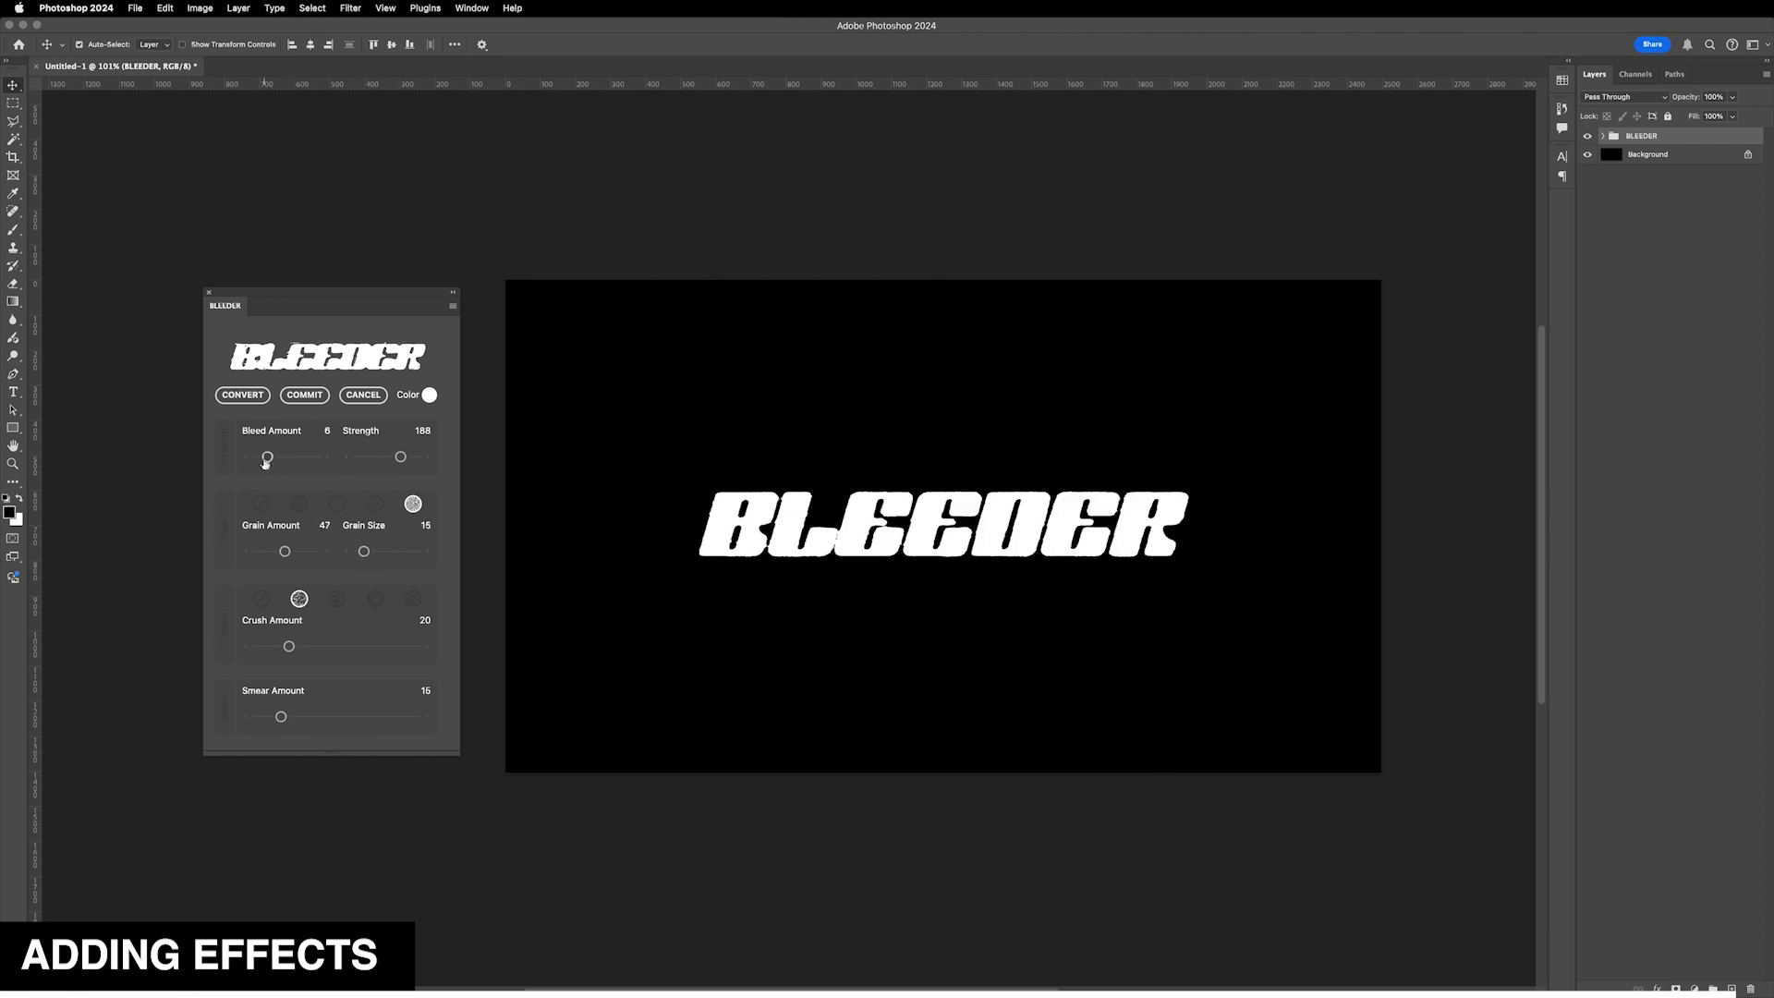
- Reselect the first grain style and set Strength 200, Grain Amount 54, Crush Amount 64 and Smear Amount 8
{"action": "left_click_drag", "start_coordinate": [400, 458], "coordinate": [403, 457]}
{"action": "left_click", "coordinate": [299, 505]}
{"action": "left_click_drag", "start_coordinate": [282, 719], "coordinate": [267, 718]}
{"action": "left_click_drag", "start_coordinate": [289, 647], "coordinate": [359, 647]}
{"action": "left_click_drag", "start_coordinate": [277, 457], "coordinate": [272, 460]}
{"action": "left_click_drag", "start_coordinate": [284, 553], "coordinate": [289, 553]}
{"action": "left_click_drag", "start_coordinate": [267, 718], "coordinate": [270, 718]}
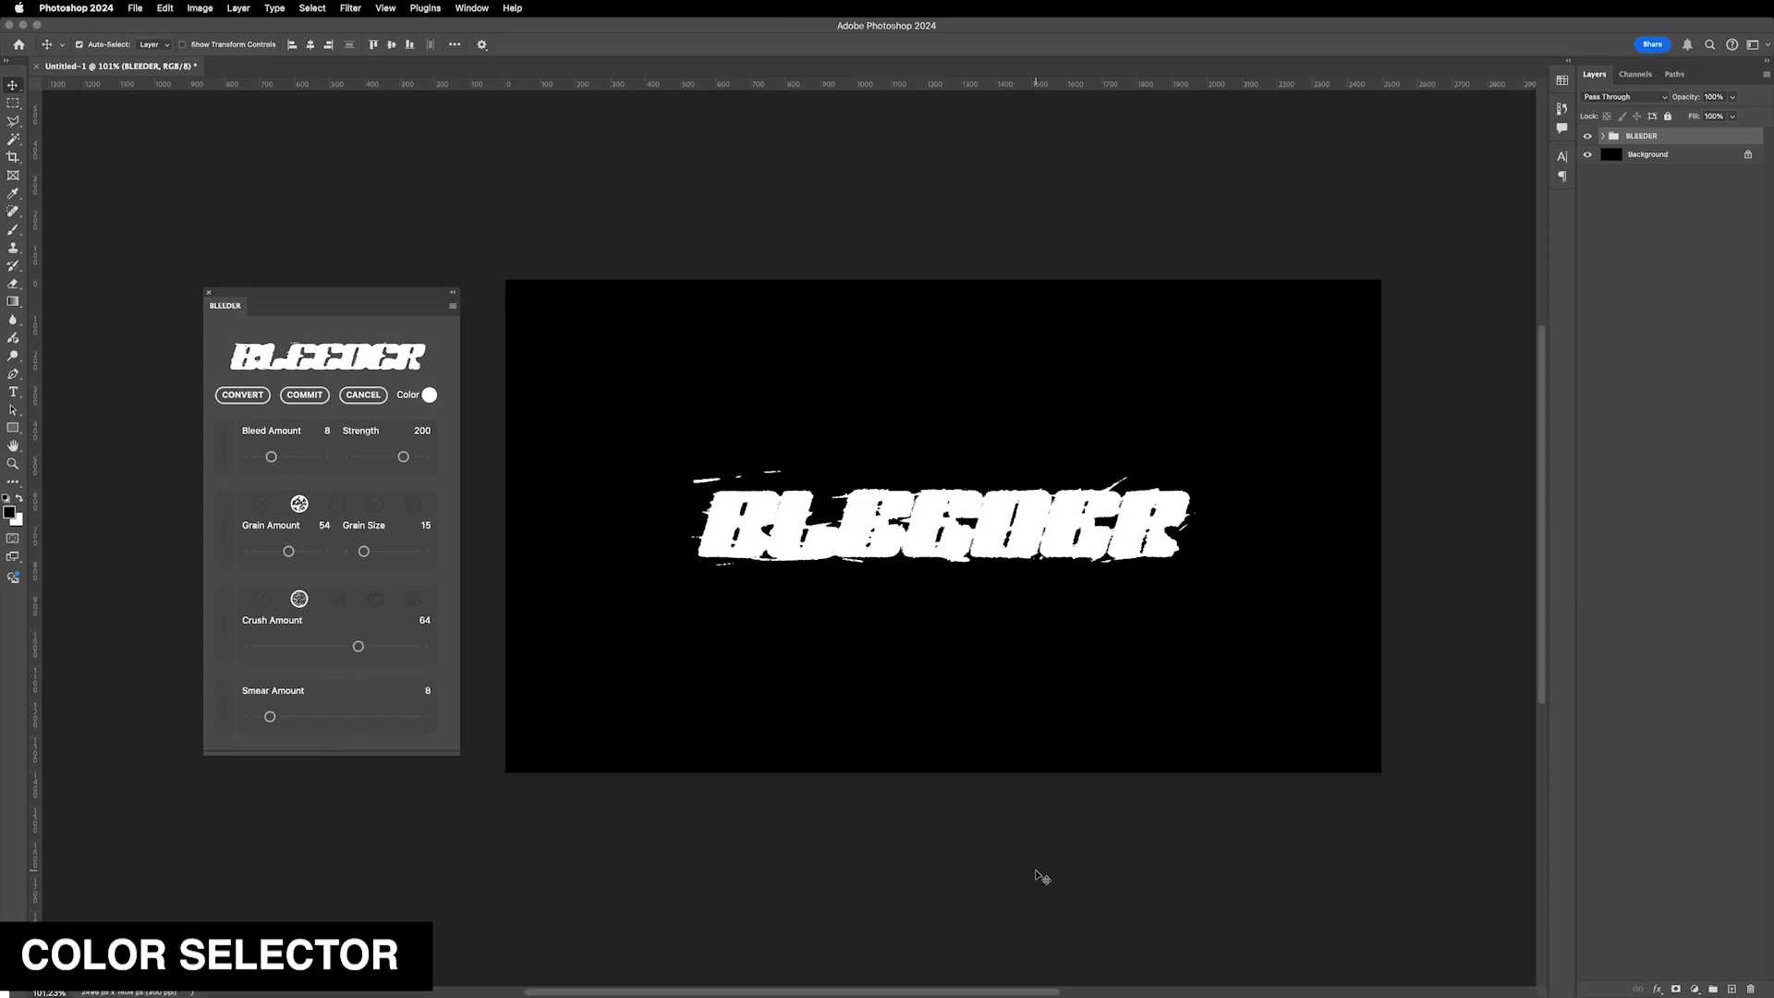
- Open the effect color picker and choose a blue colour for the bleed text
{"action": "left_click", "coordinate": [431, 396]}
{"action": "left_click_drag", "start_coordinate": [565, 423], "coordinate": [850, 436]}
{"action": "mouse_move", "coordinate": [811, 522]}
{"action": "left_mouse_down"}
{"action": "mouse_move", "coordinate": [795, 558]}
{"action": "mouse_move", "coordinate": [804, 528]}
{"action": "left_mouse_up"}
{"action": "left_click_drag", "start_coordinate": [852, 437], "coordinate": [645, 598]}
{"action": "left_click", "coordinate": [637, 660]}
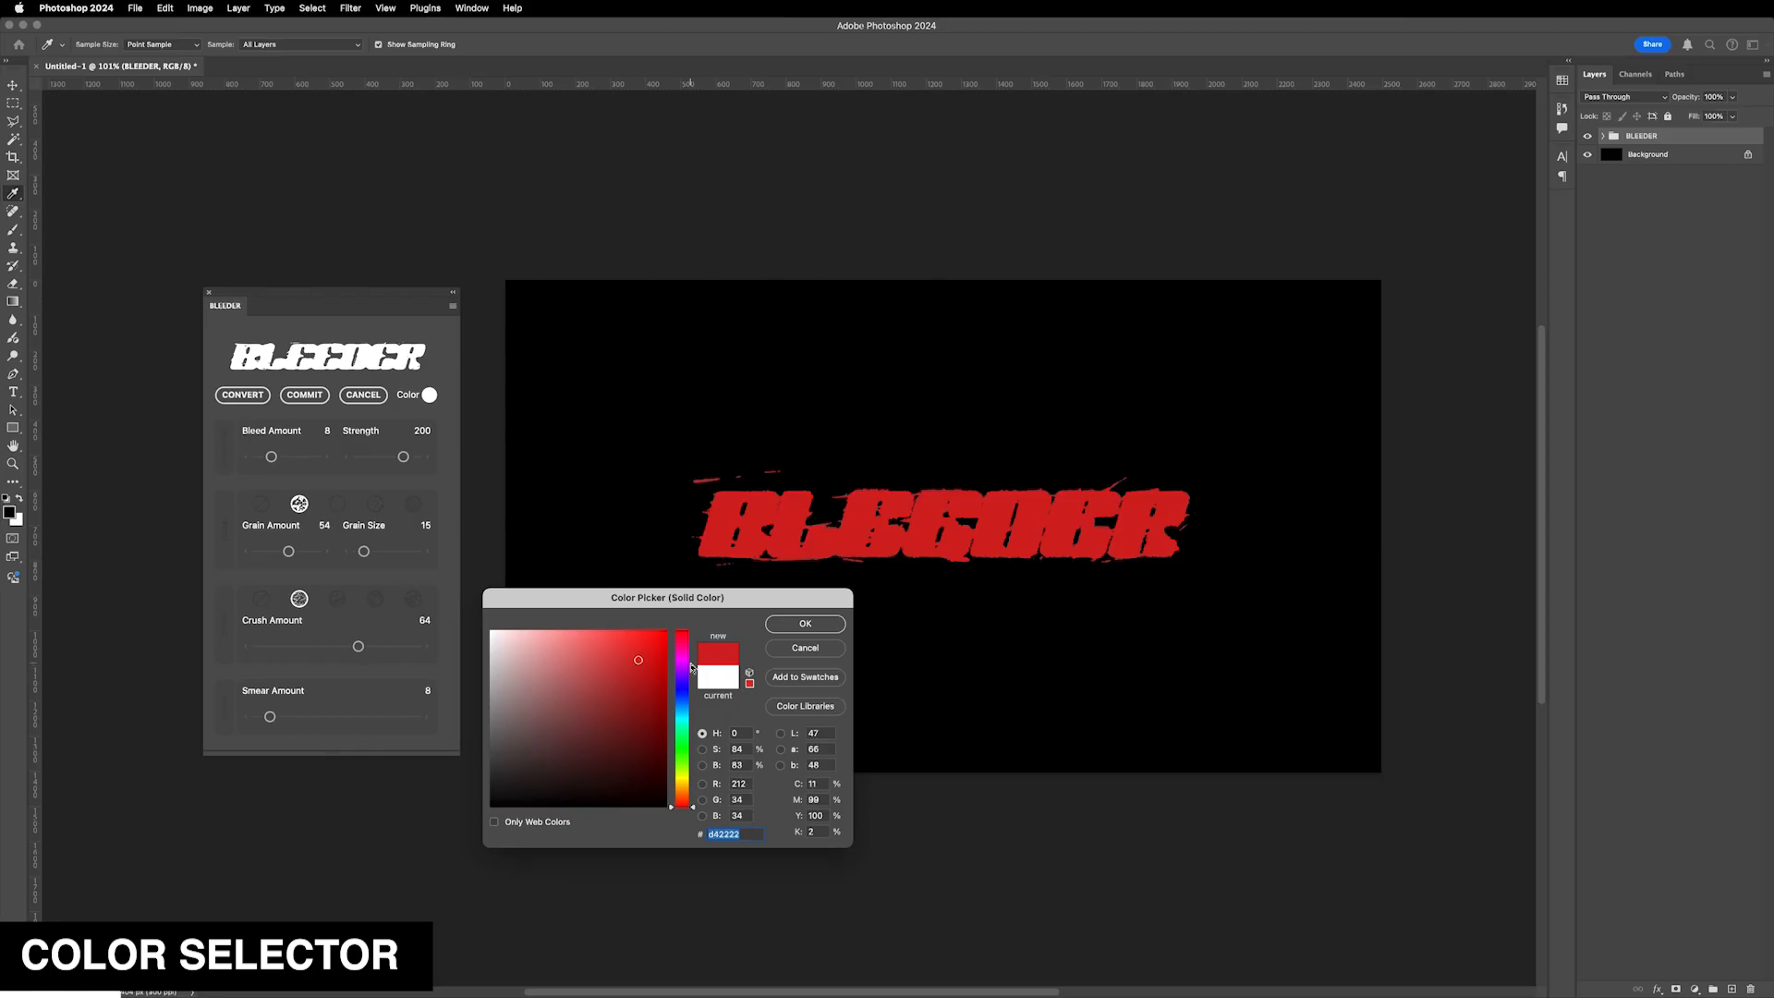
{"action": "left_click", "coordinate": [682, 656]}
{"action": "left_click", "coordinate": [627, 644]}
{"action": "left_click", "coordinate": [681, 644]}
{"action": "left_click", "coordinate": [597, 635]}
{"action": "left_click", "coordinate": [639, 689]}
{"action": "left_click", "coordinate": [681, 692]}
{"action": "left_click", "coordinate": [612, 636]}
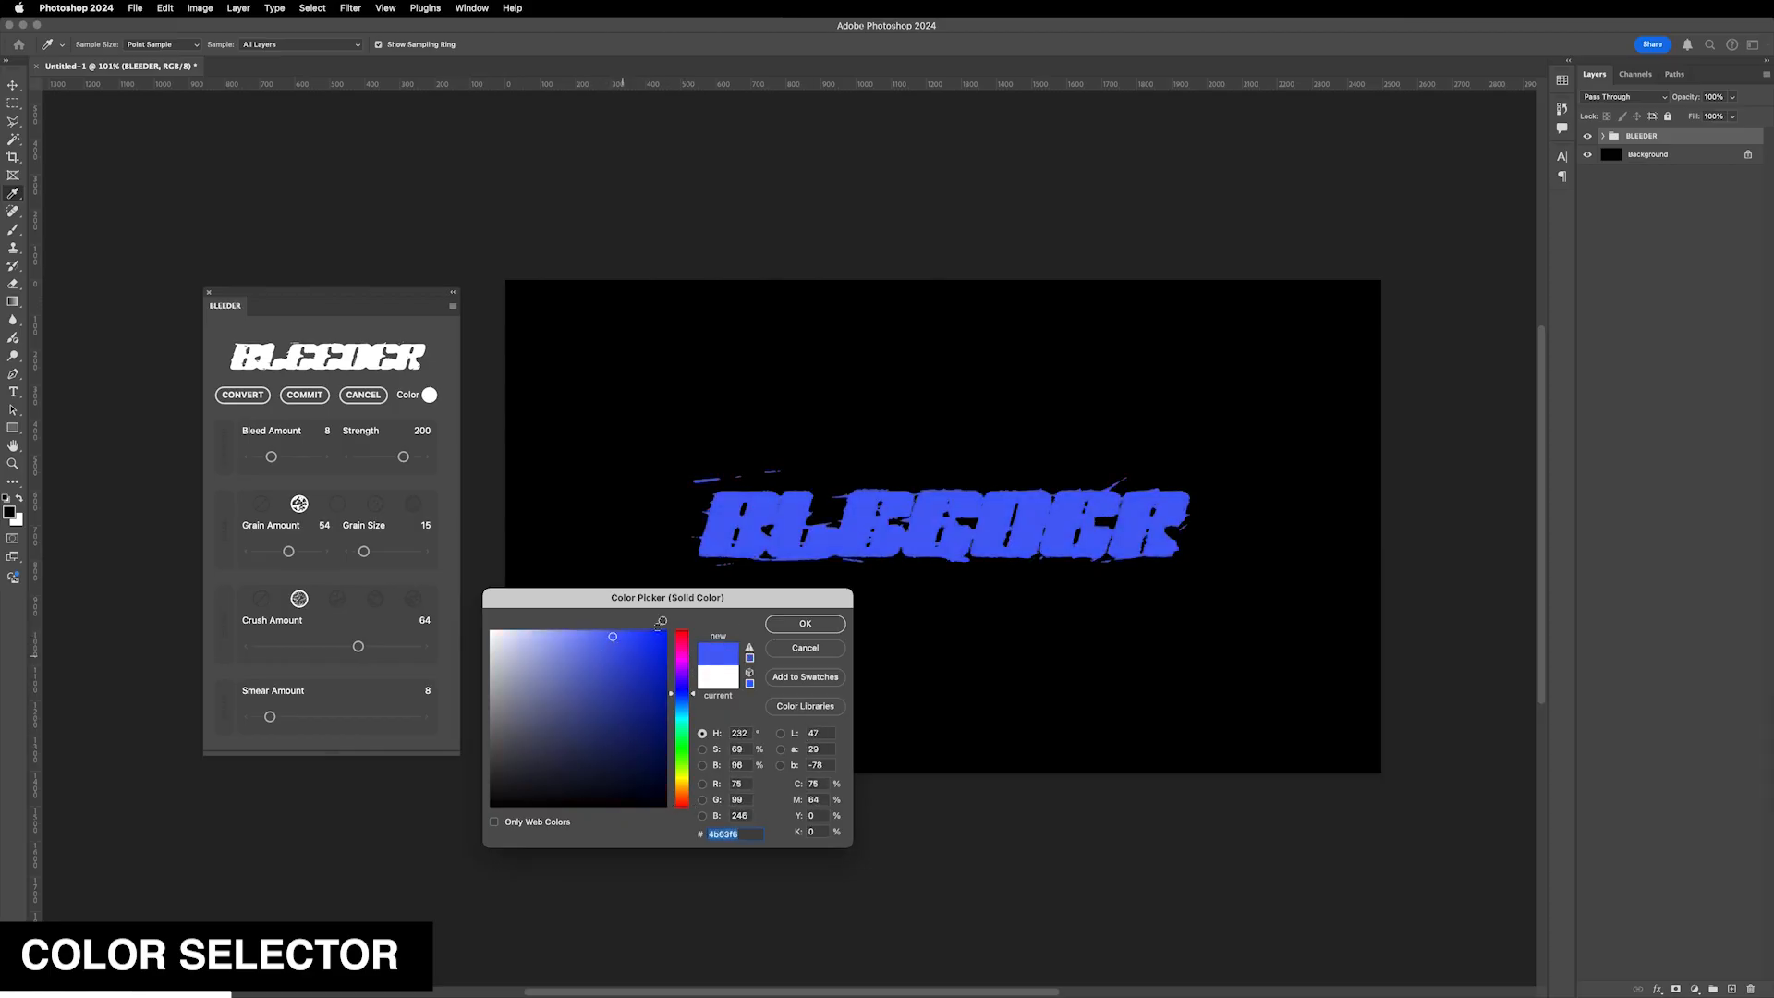
{"action": "left_click", "coordinate": [661, 630]}
{"action": "left_click", "coordinate": [804, 624]}
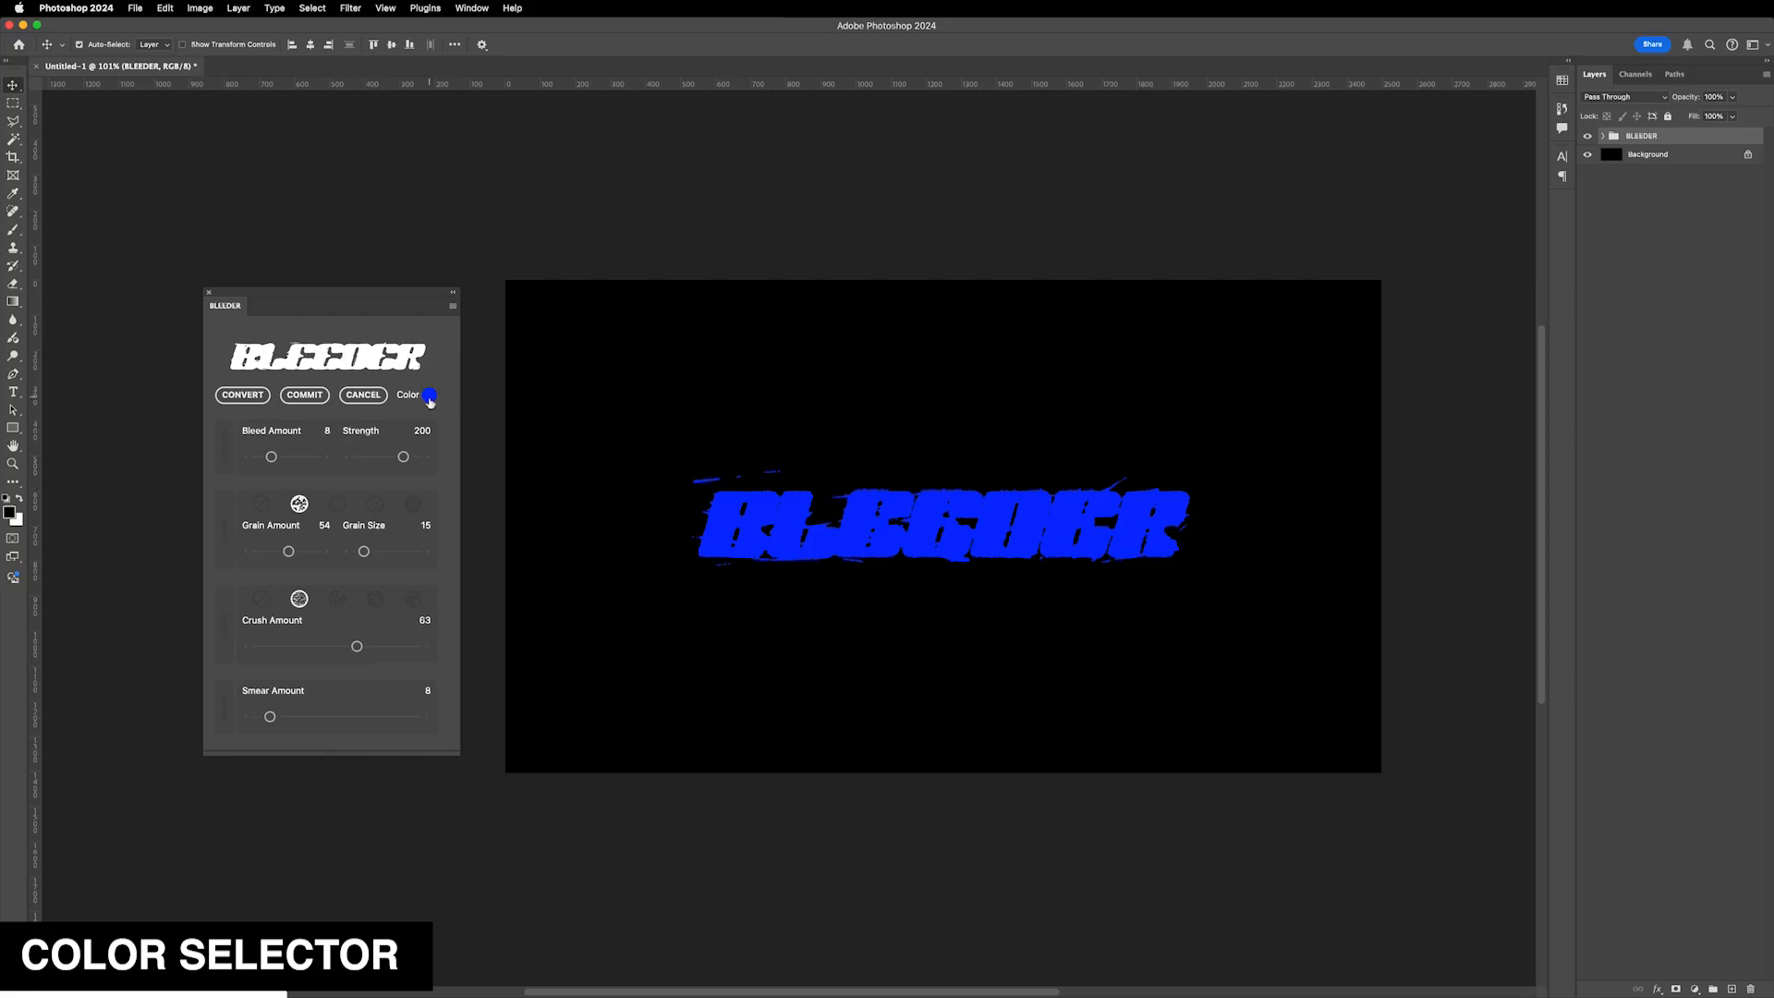
- Set the effect colour back to white in the color picker
{"action": "left_click", "coordinate": [431, 395]}
{"action": "left_click", "coordinate": [498, 628]}
{"action": "left_click", "coordinate": [816, 624]}
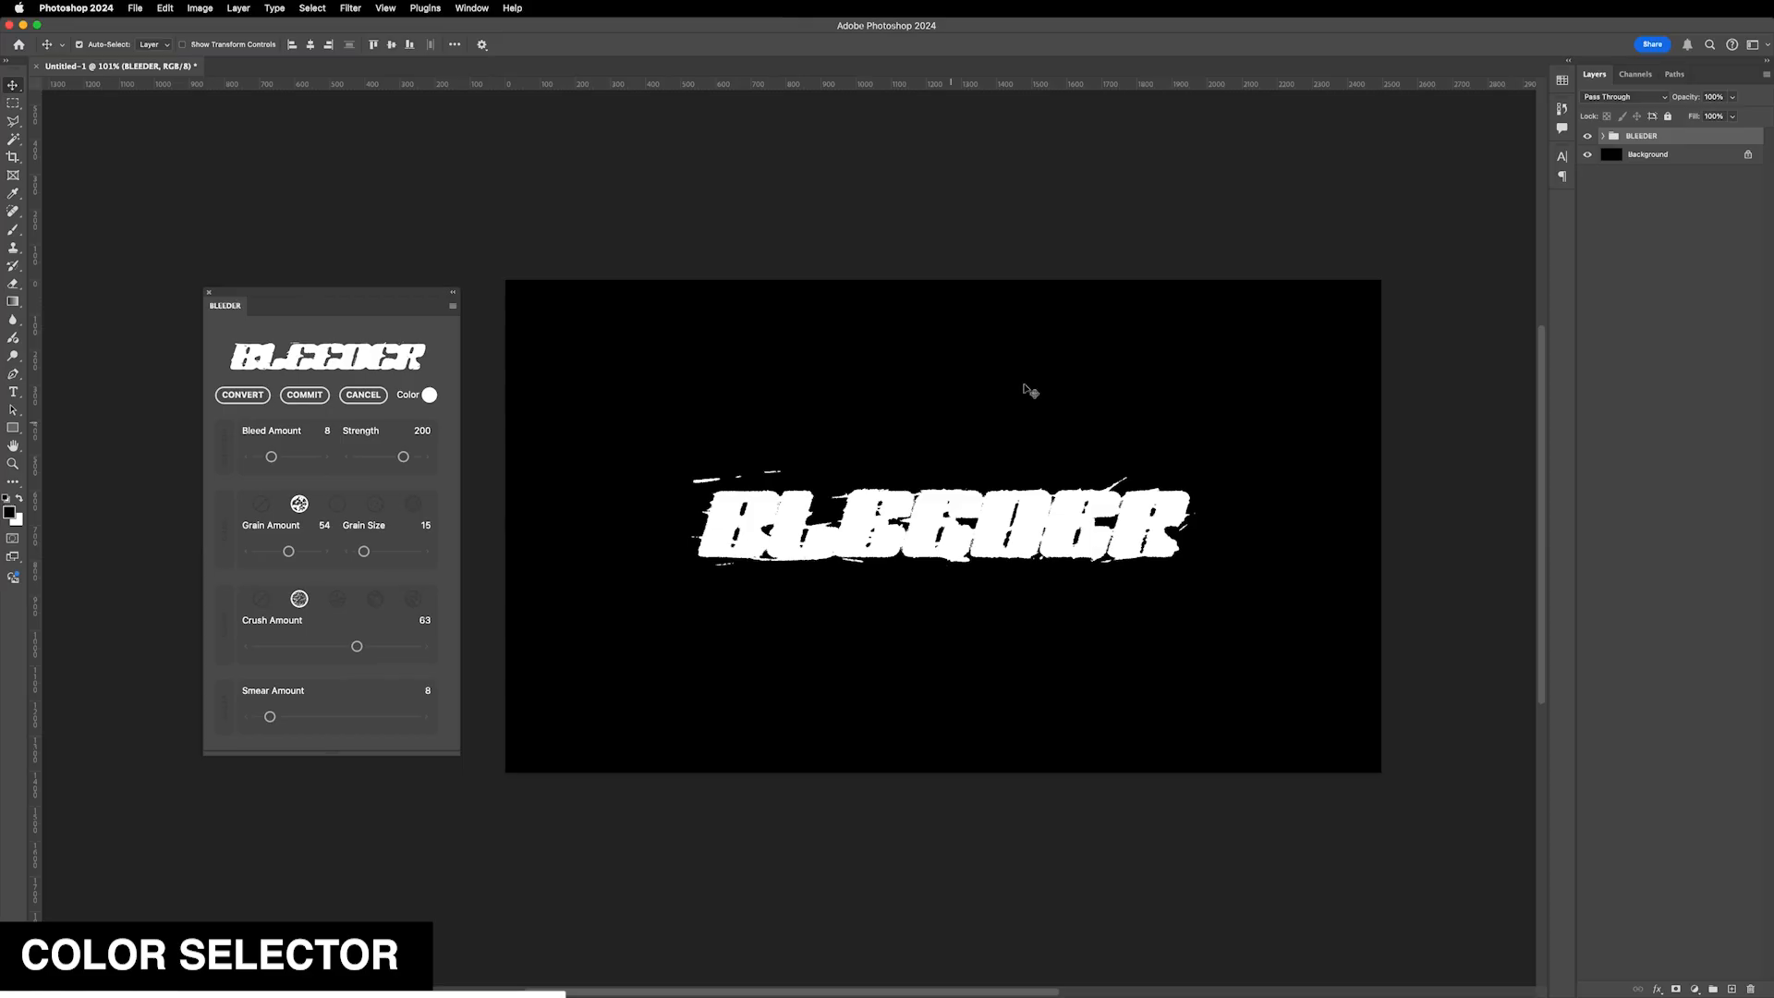
- Add a text layer reading "new text layer" above the BLEEDER text
{"action": "key", "text": "t"}
{"action": "left_click", "coordinate": [905, 397]}
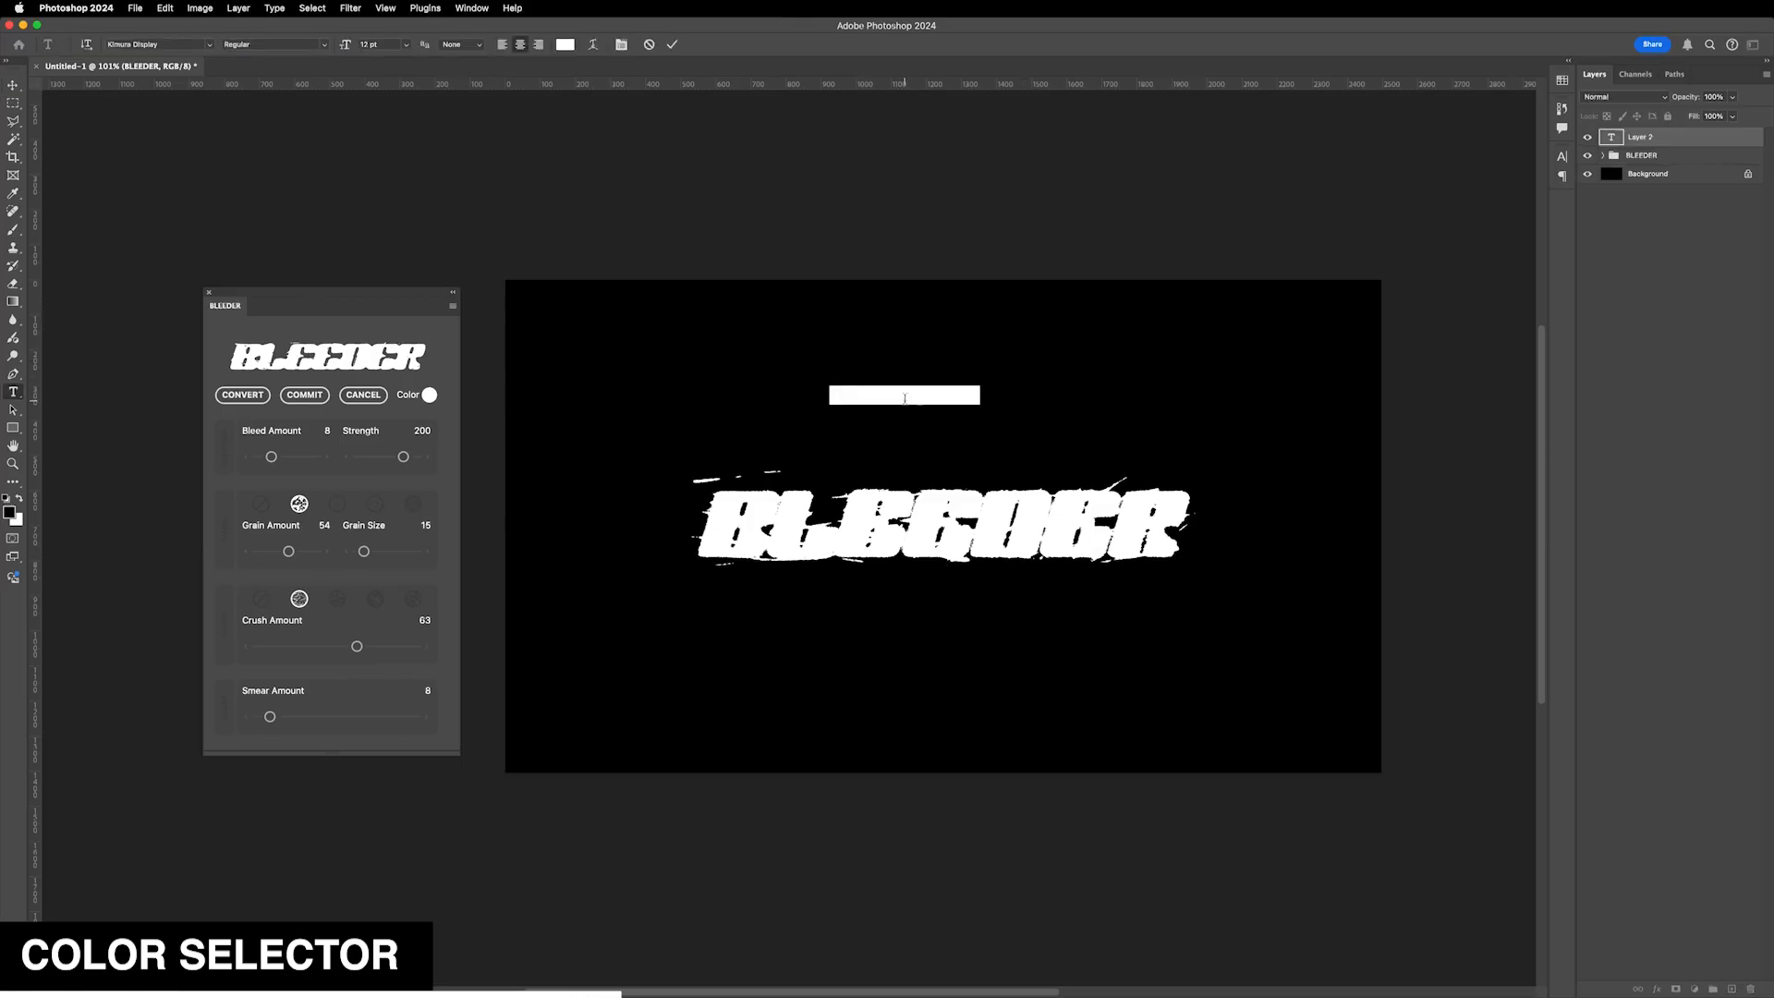
{"action": "type", "text": "new text la"}
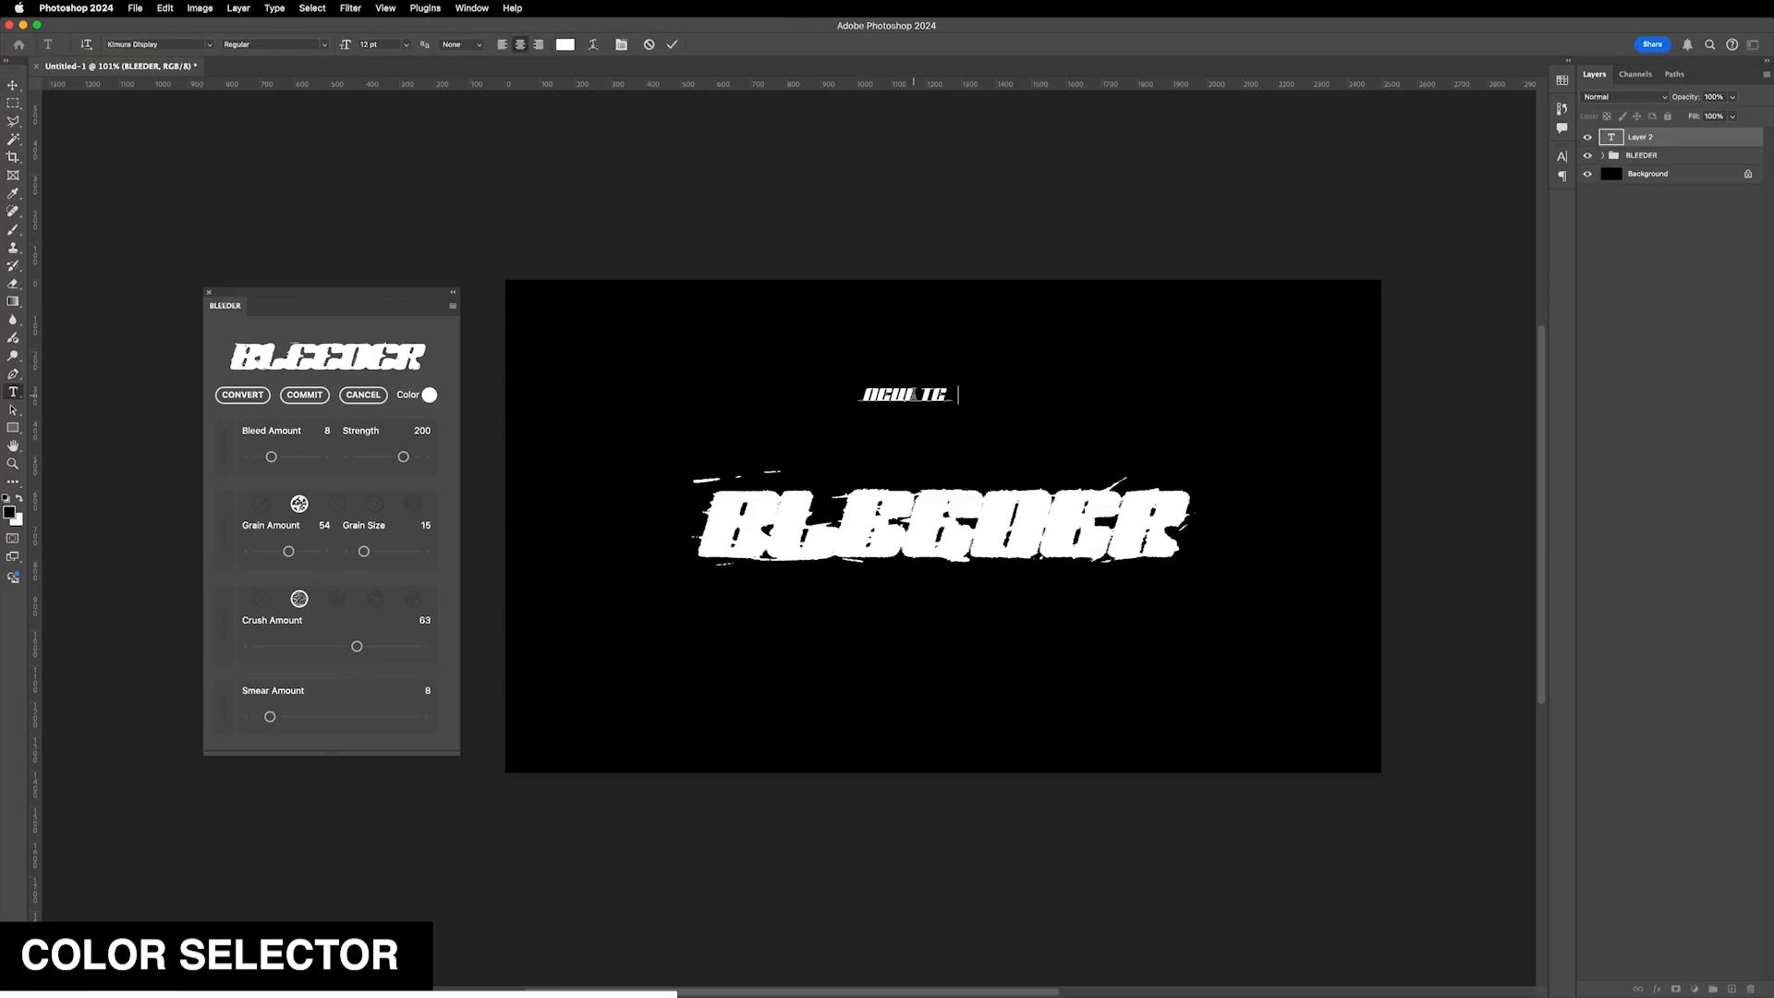
{"action": "type", "text": "yer"}
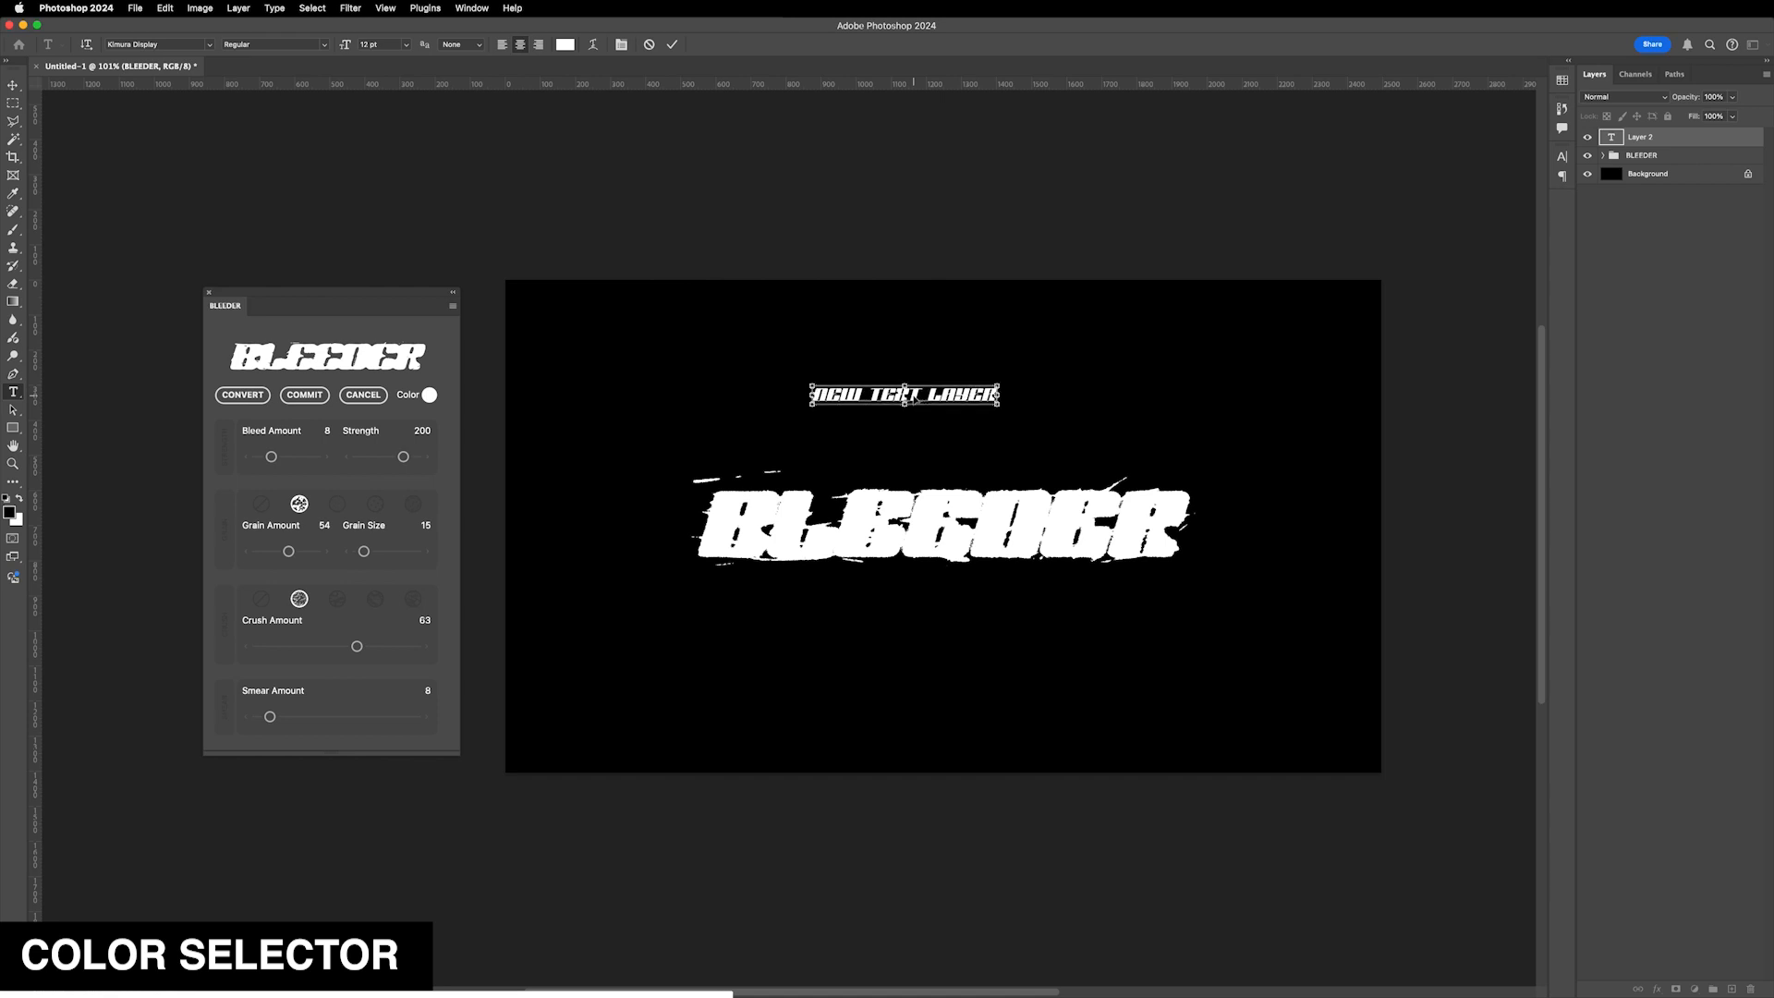
- Commit the text and scale it up with Free Transform
{"action": "key", "text": "super+Return"}
{"action": "key", "text": "super+t"}
{"action": "left_click_drag", "start_coordinate": [999, 397], "coordinate": [1093, 422]}
{"action": "key", "text": "Return"}
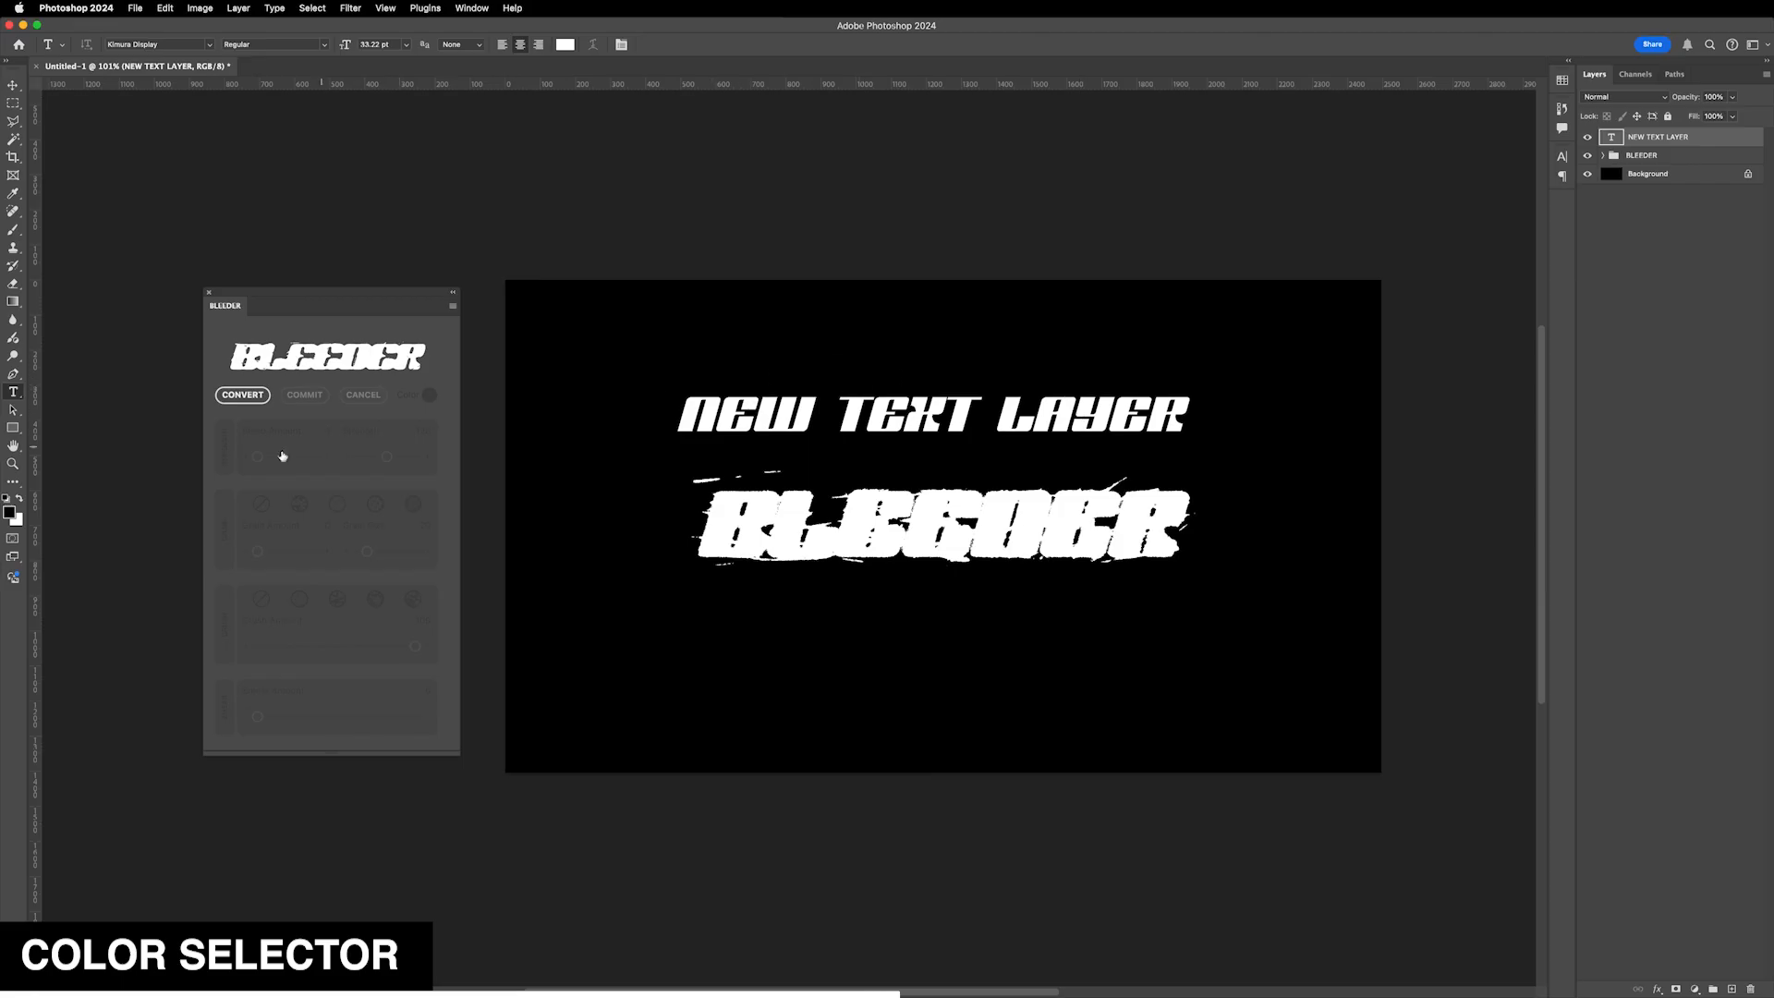
- Set the new text's colour to purple and convert it with the plugin
{"action": "left_click", "coordinate": [565, 44]}
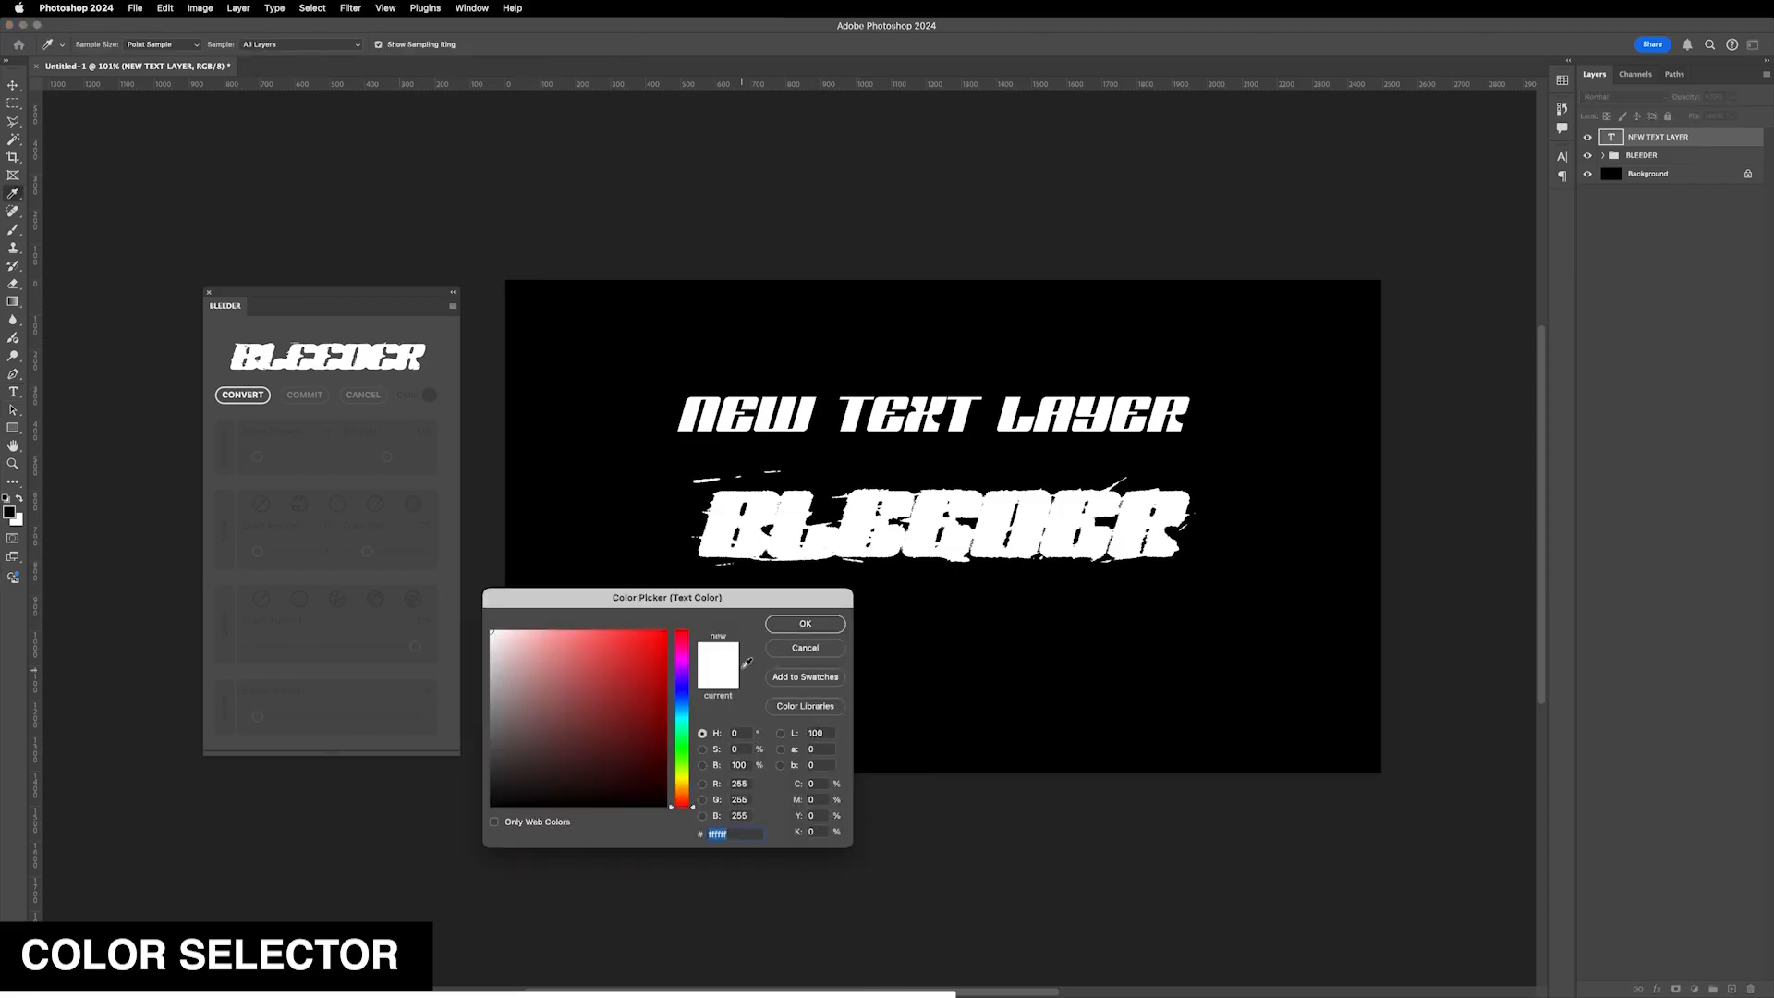
{"action": "left_click", "coordinate": [681, 669]}
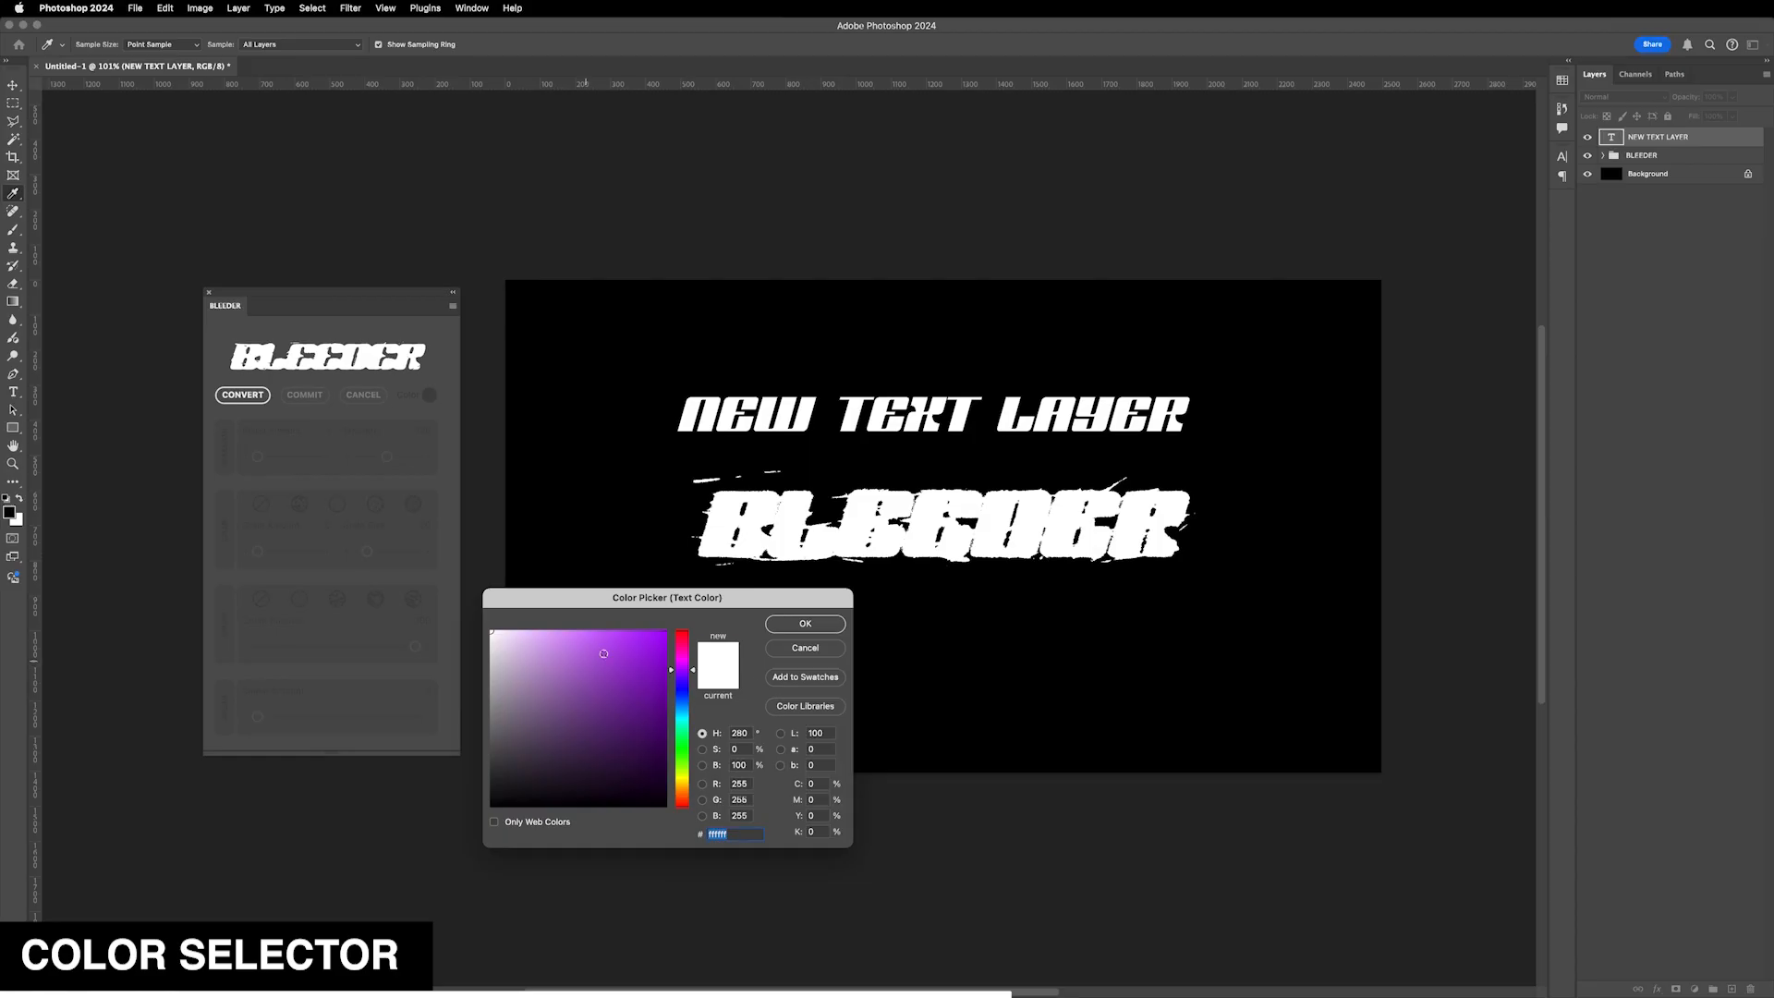
{"action": "left_click", "coordinate": [647, 631]}
{"action": "left_click", "coordinate": [804, 623]}
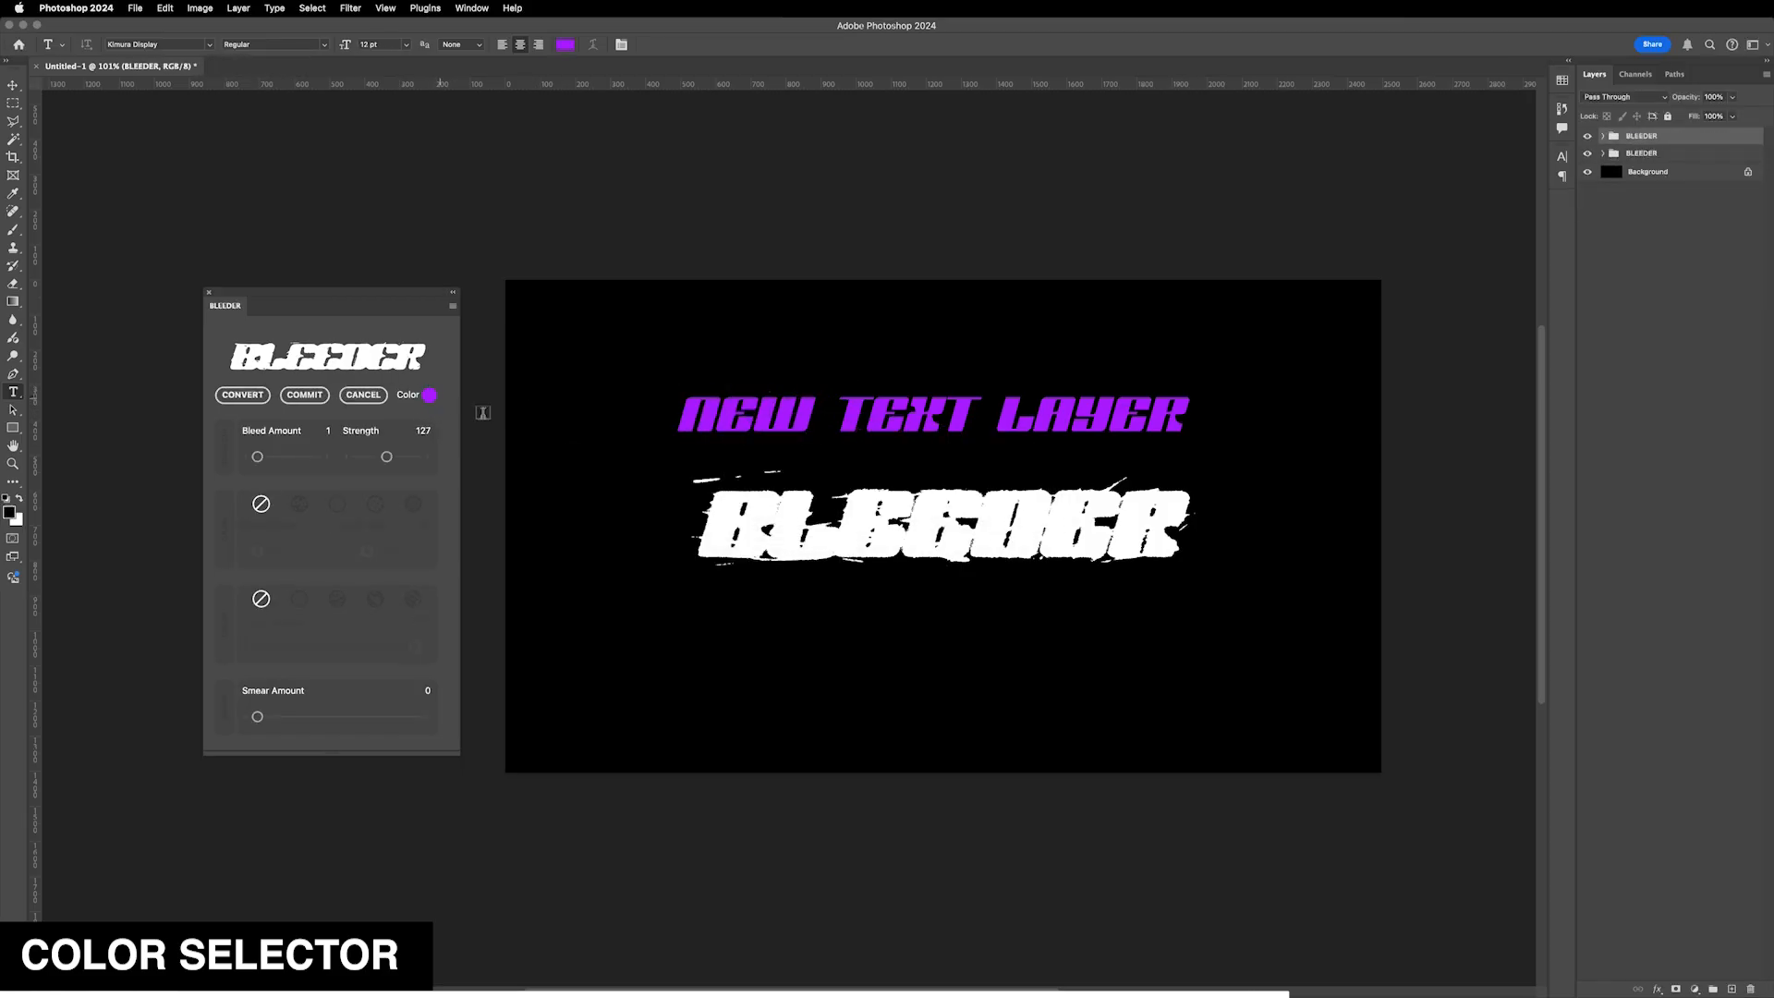
- Set Bleed Amount 5, Strength 190, Grain Amount 31 and Grain Size 47 on the new text
{"action": "left_click_drag", "start_coordinate": [257, 456], "coordinate": [266, 460]}
{"action": "left_click", "coordinate": [402, 465]}
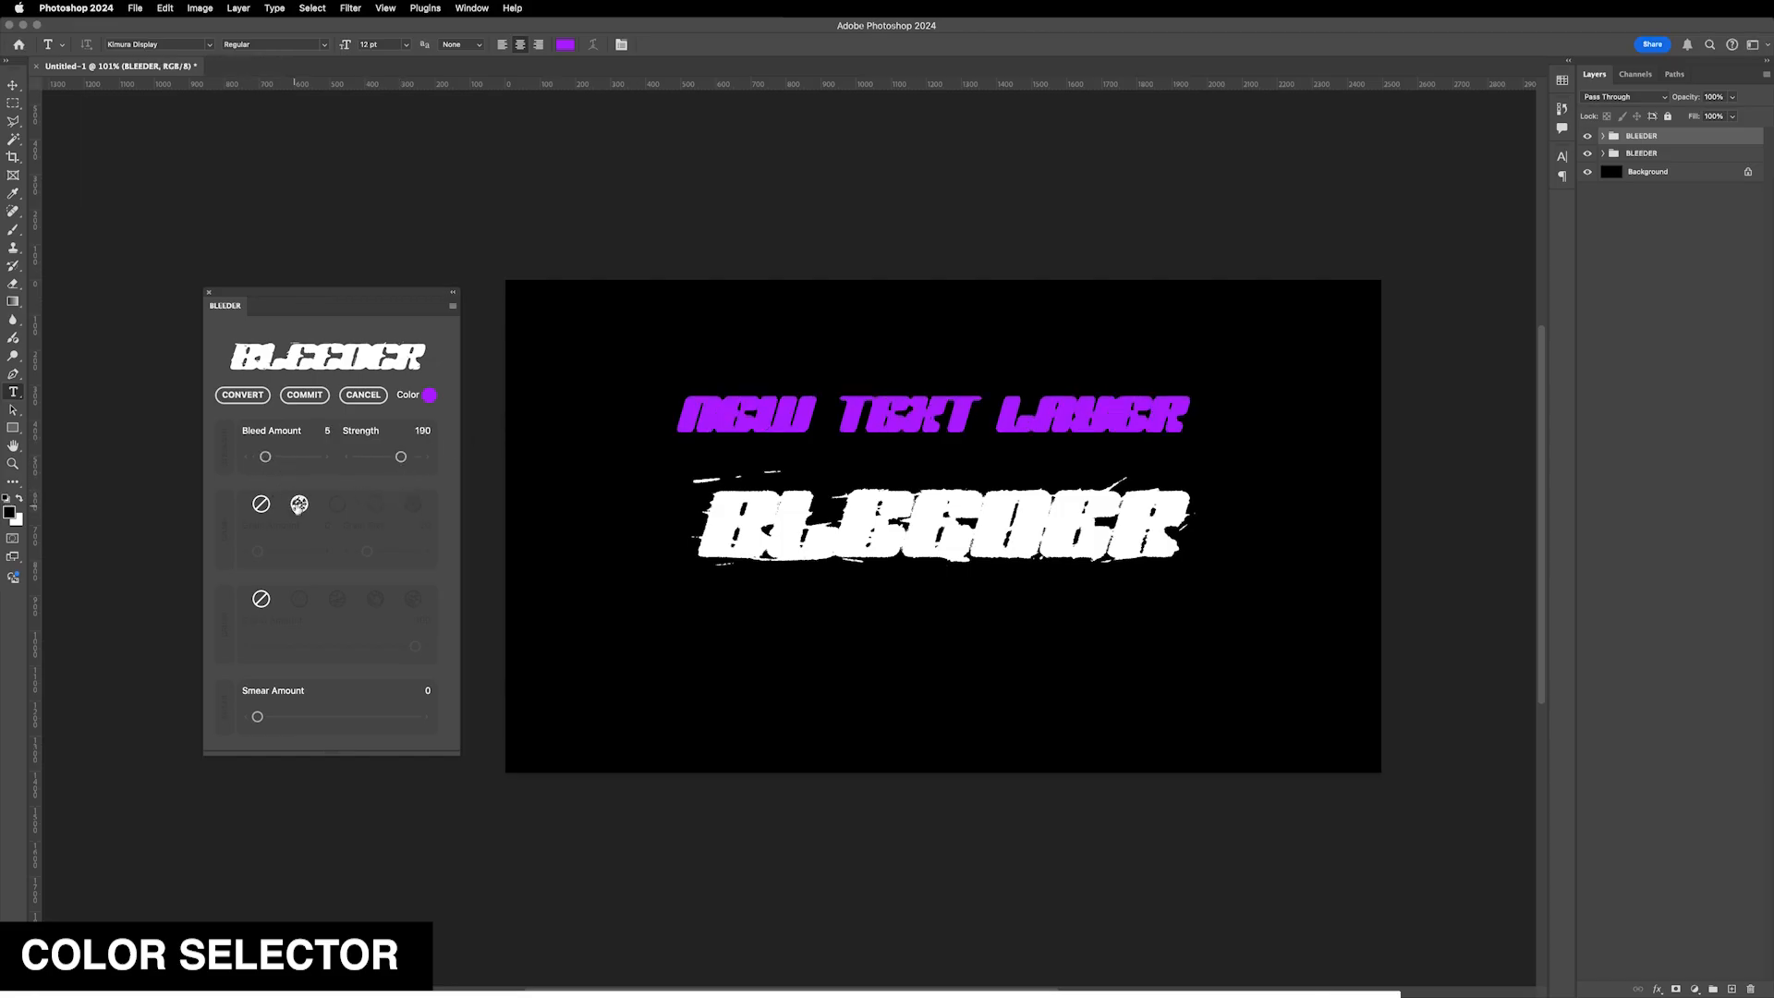
{"action": "left_click", "coordinate": [275, 551]}
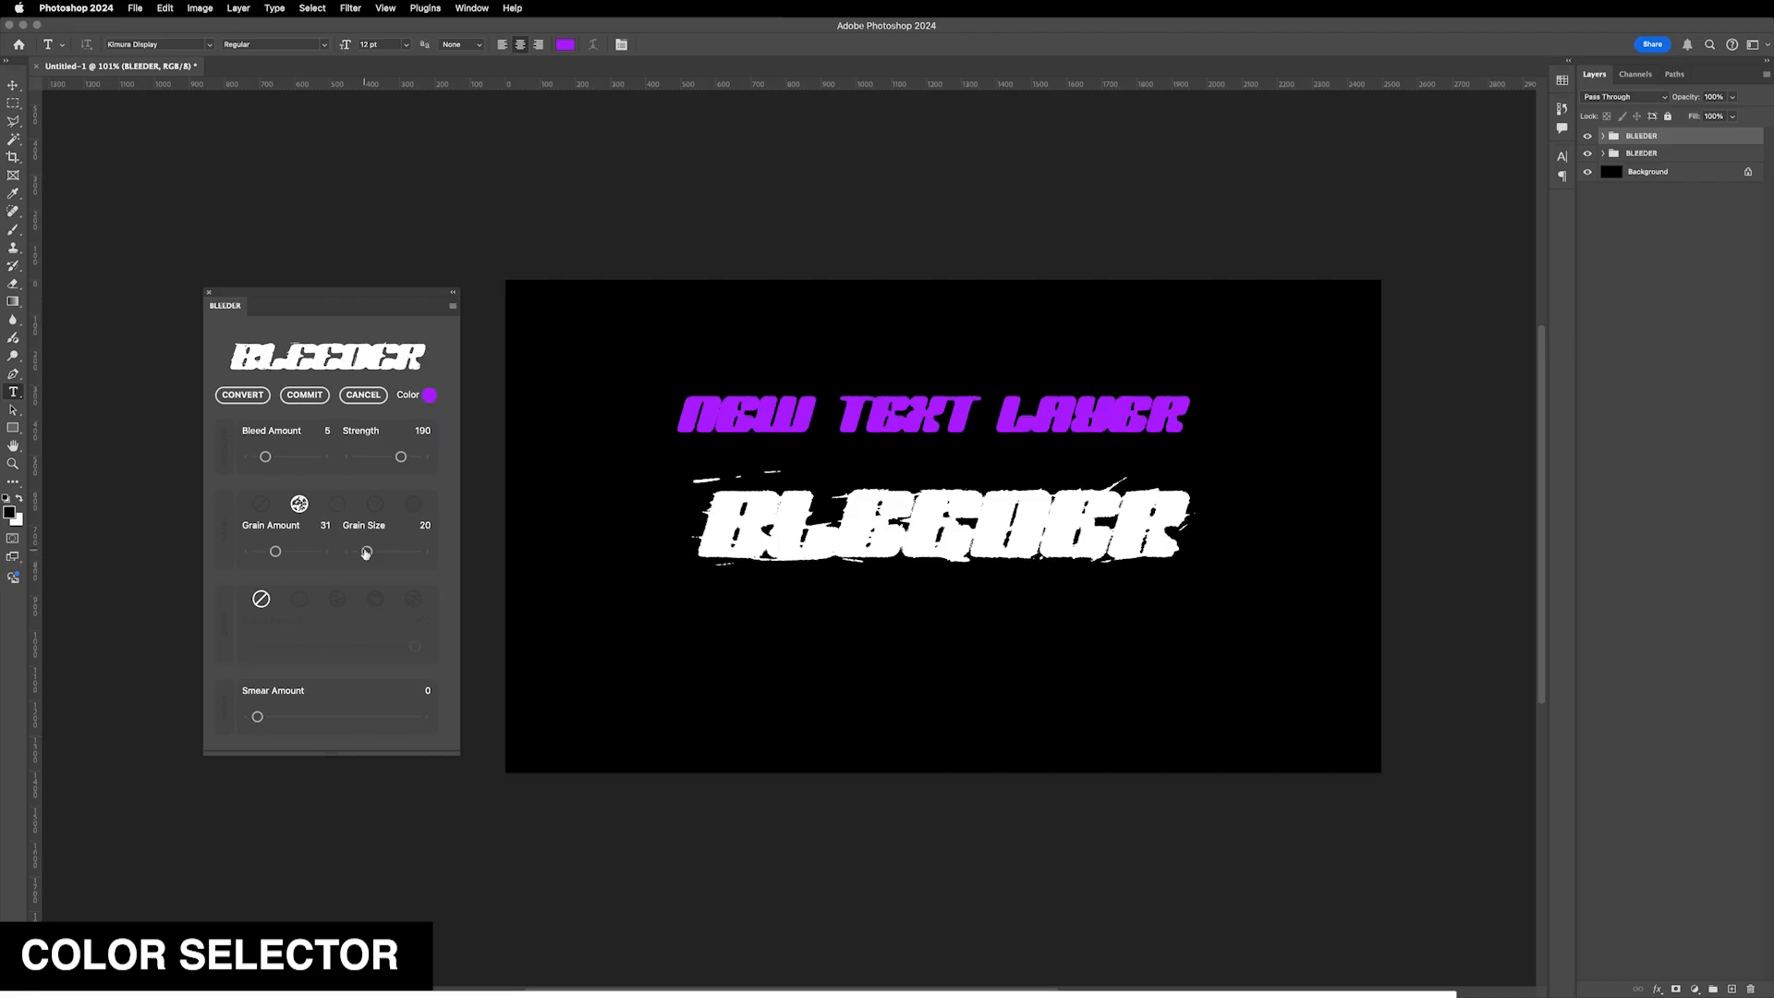
{"action": "left_click_drag", "start_coordinate": [369, 553], "coordinate": [383, 552]}
- Try crush styles and set Crush Amount 28 and Smear Amount 26 on the new text
{"action": "left_click", "coordinate": [300, 599]}
{"action": "left_click", "coordinate": [321, 648]}
{"action": "left_click", "coordinate": [375, 599]}
{"action": "left_click_drag", "start_coordinate": [321, 648], "coordinate": [301, 646]}
{"action": "left_click_drag", "start_coordinate": [257, 717], "coordinate": [297, 717]}
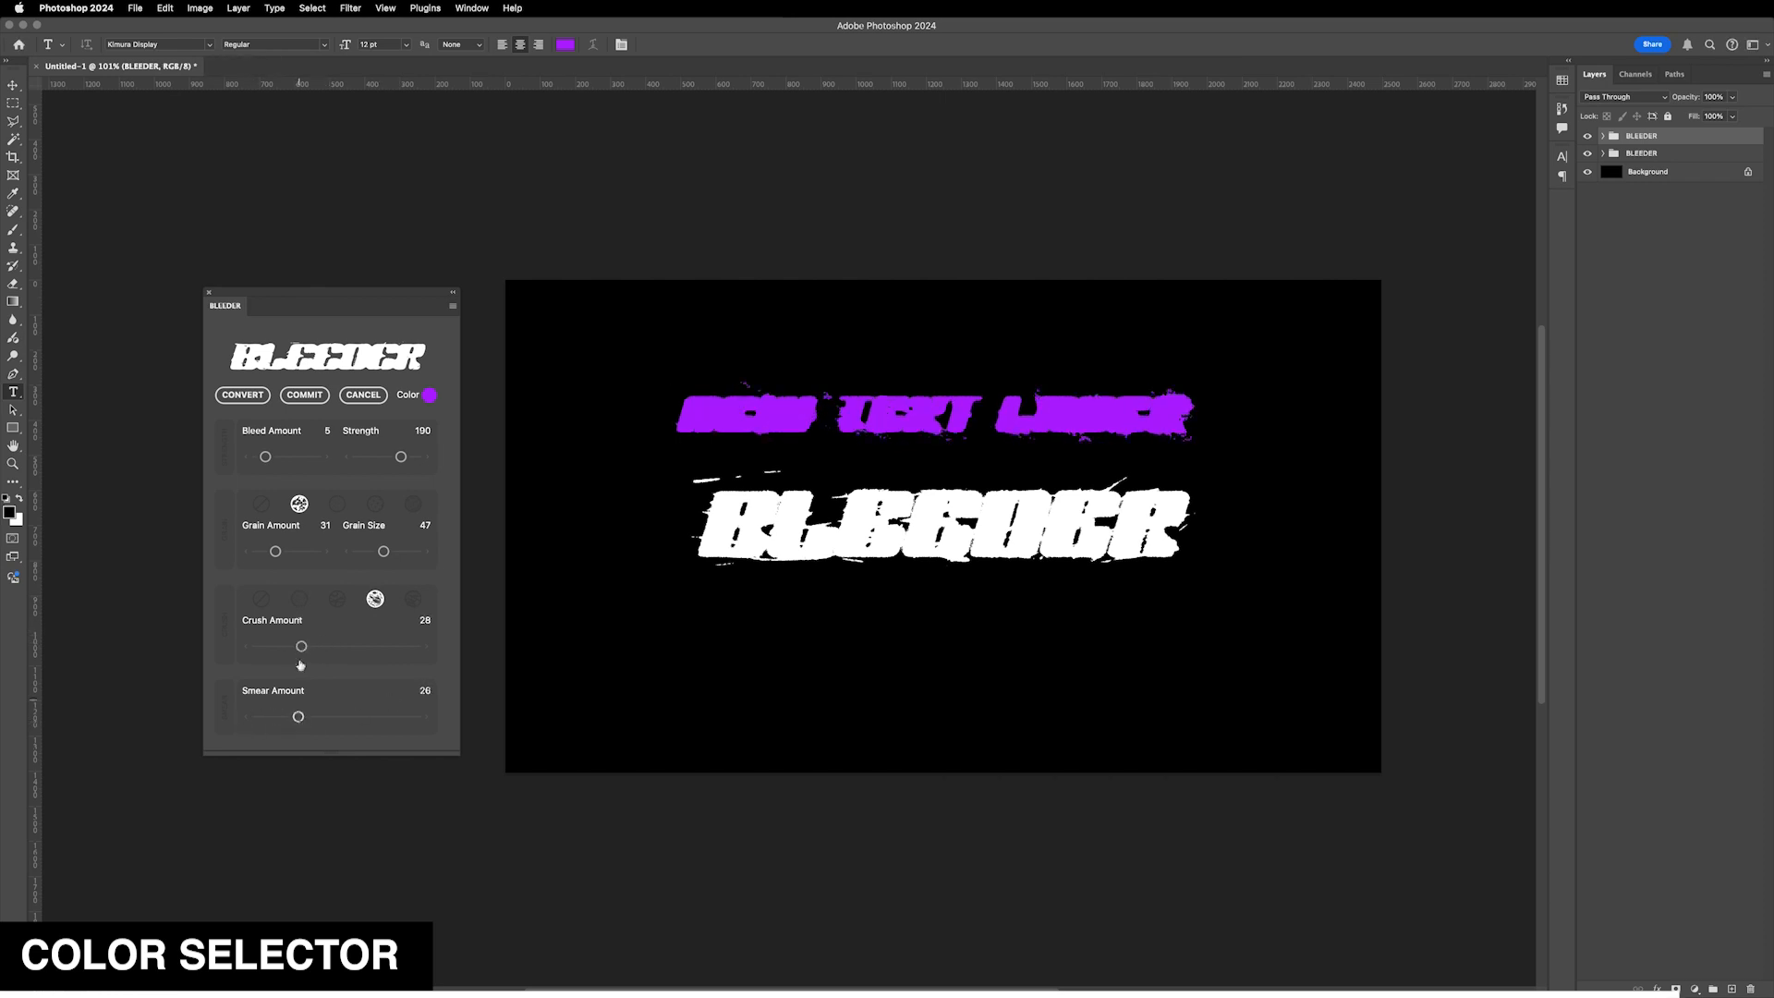
- Pick the third crush style and fine-tune to Strength 203, Bleed Amount 3, Crush Amount 12 and Smear Amount 4
{"action": "left_click_drag", "start_coordinate": [402, 459], "coordinate": [404, 458]}
{"action": "left_click_drag", "start_coordinate": [298, 717], "coordinate": [285, 717]}
{"action": "left_click_drag", "start_coordinate": [301, 646], "coordinate": [276, 650]}
{"action": "left_click", "coordinate": [338, 599]}
{"action": "left_click_drag", "start_coordinate": [265, 457], "coordinate": [263, 460]}
{"action": "left_click_drag", "start_coordinate": [285, 717], "coordinate": [264, 717]}
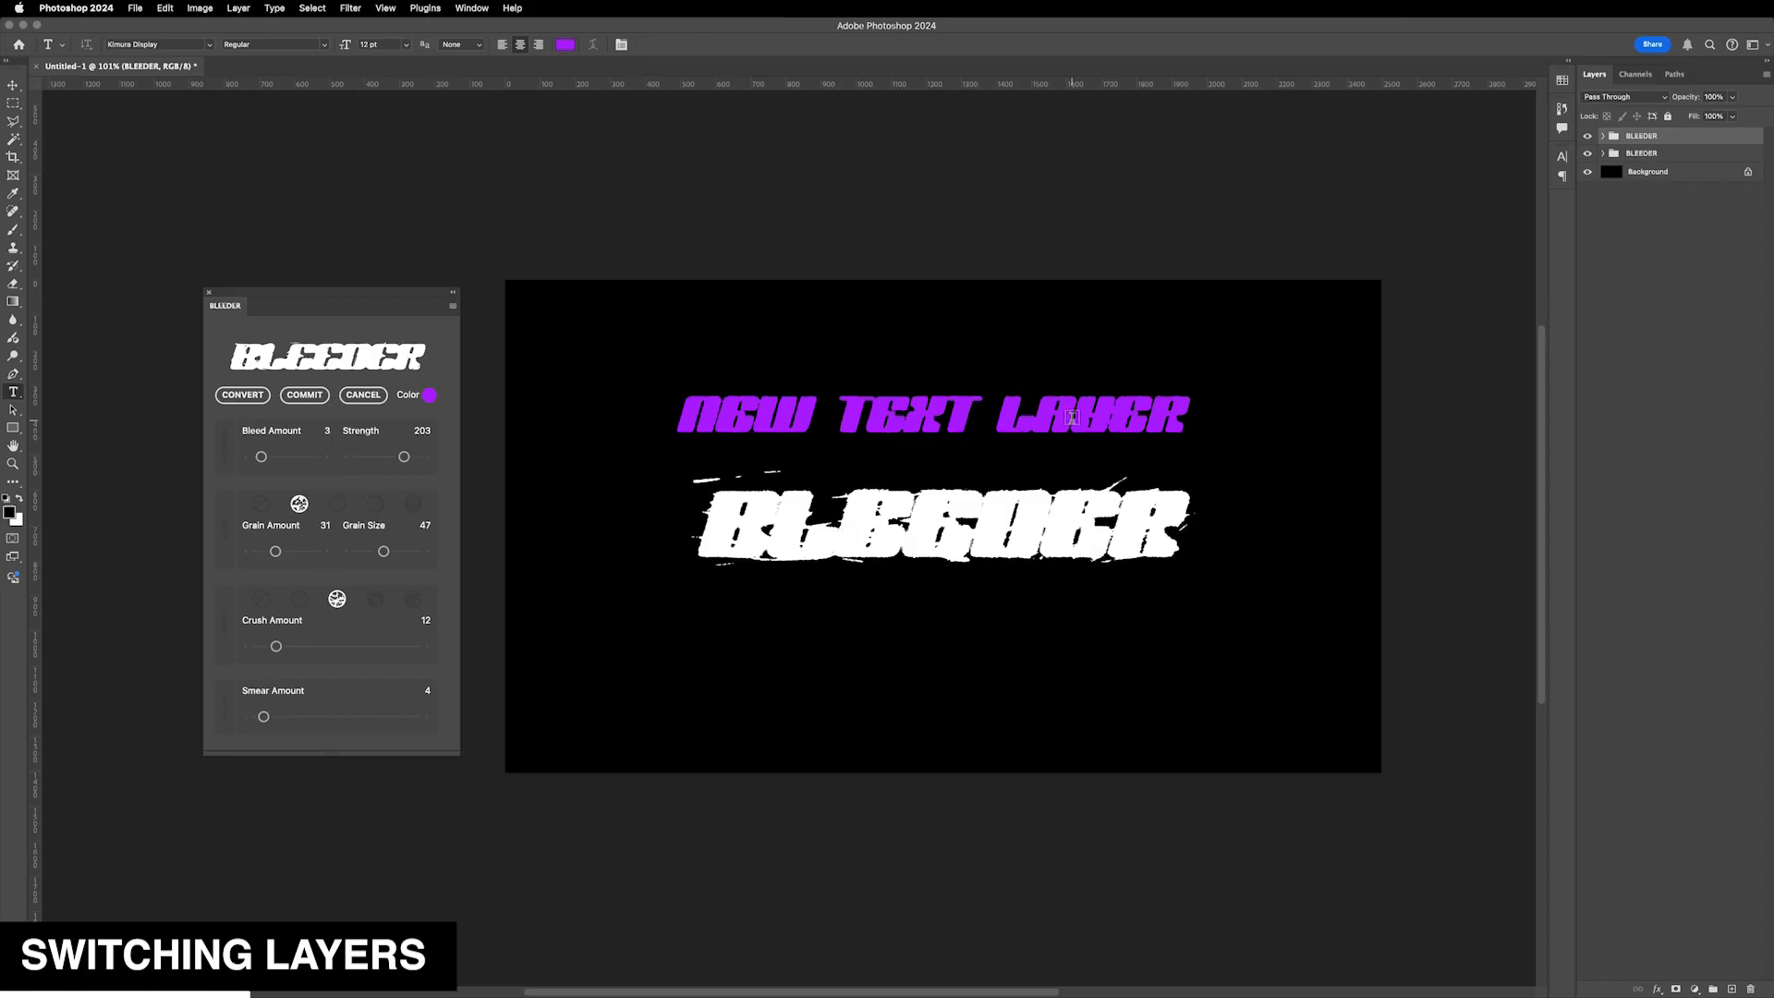
- Switch between the two BLEEDER groups to compare each one's plugin settings
{"action": "left_click", "coordinate": [1615, 153]}
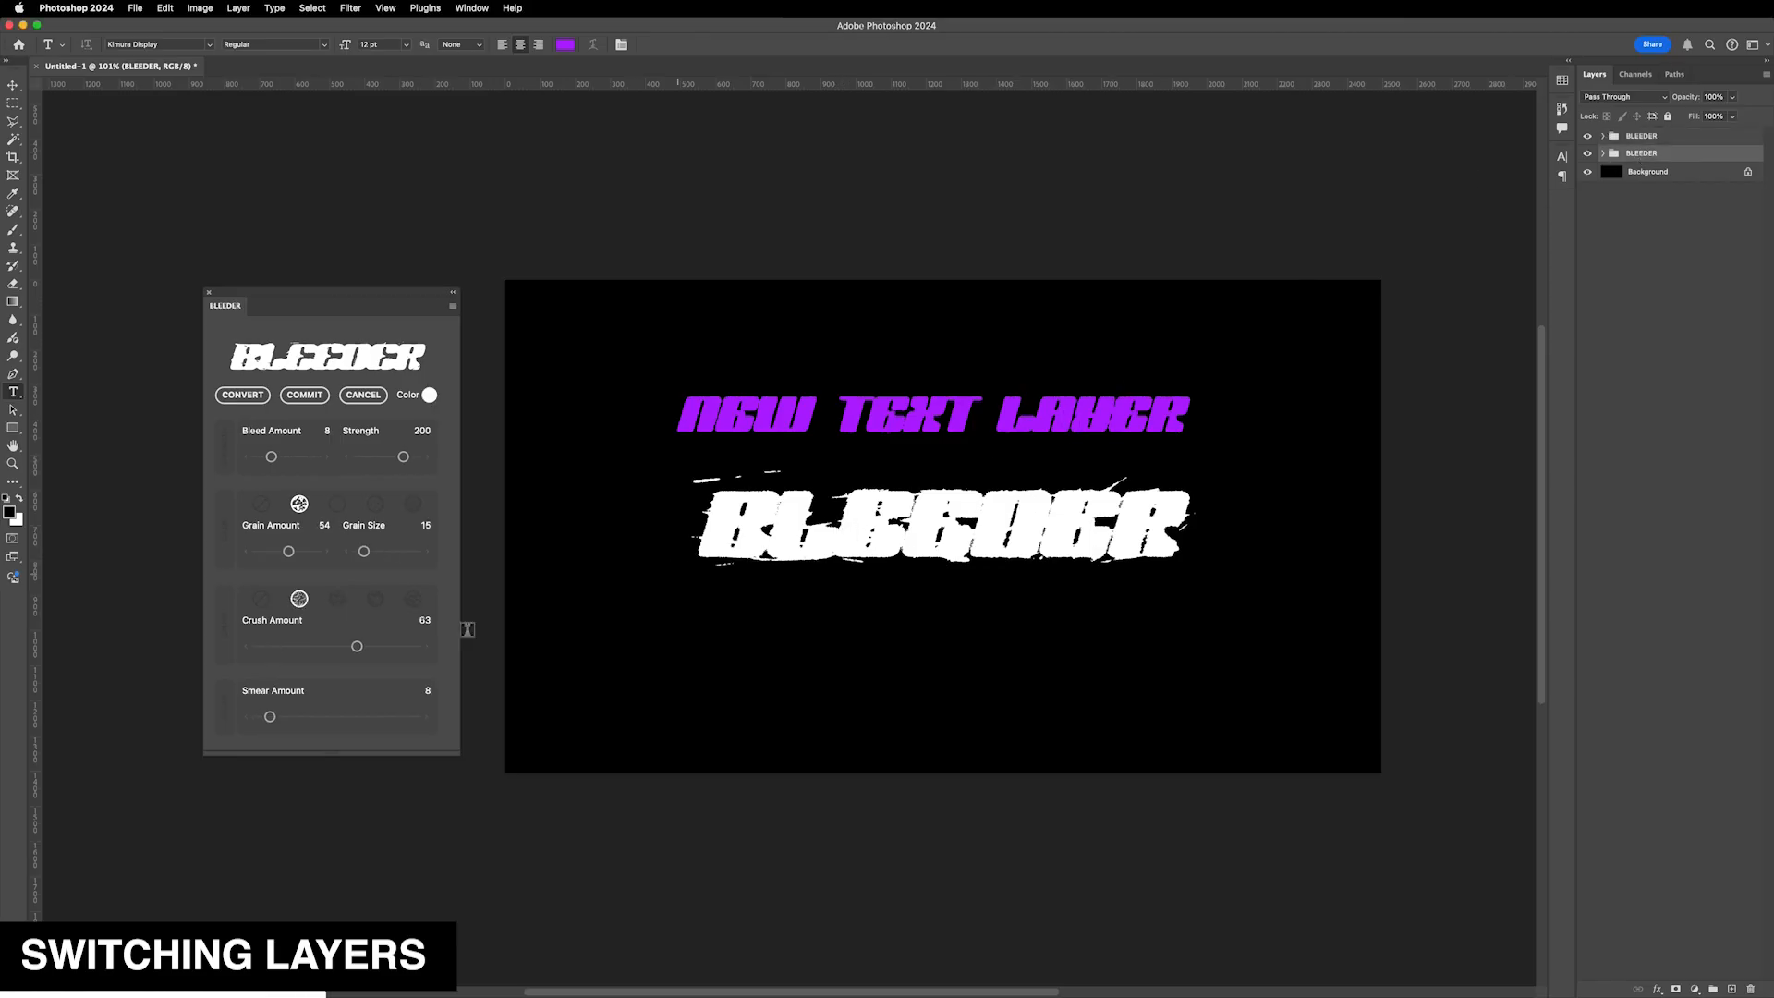
{"action": "left_click", "coordinate": [1658, 138]}
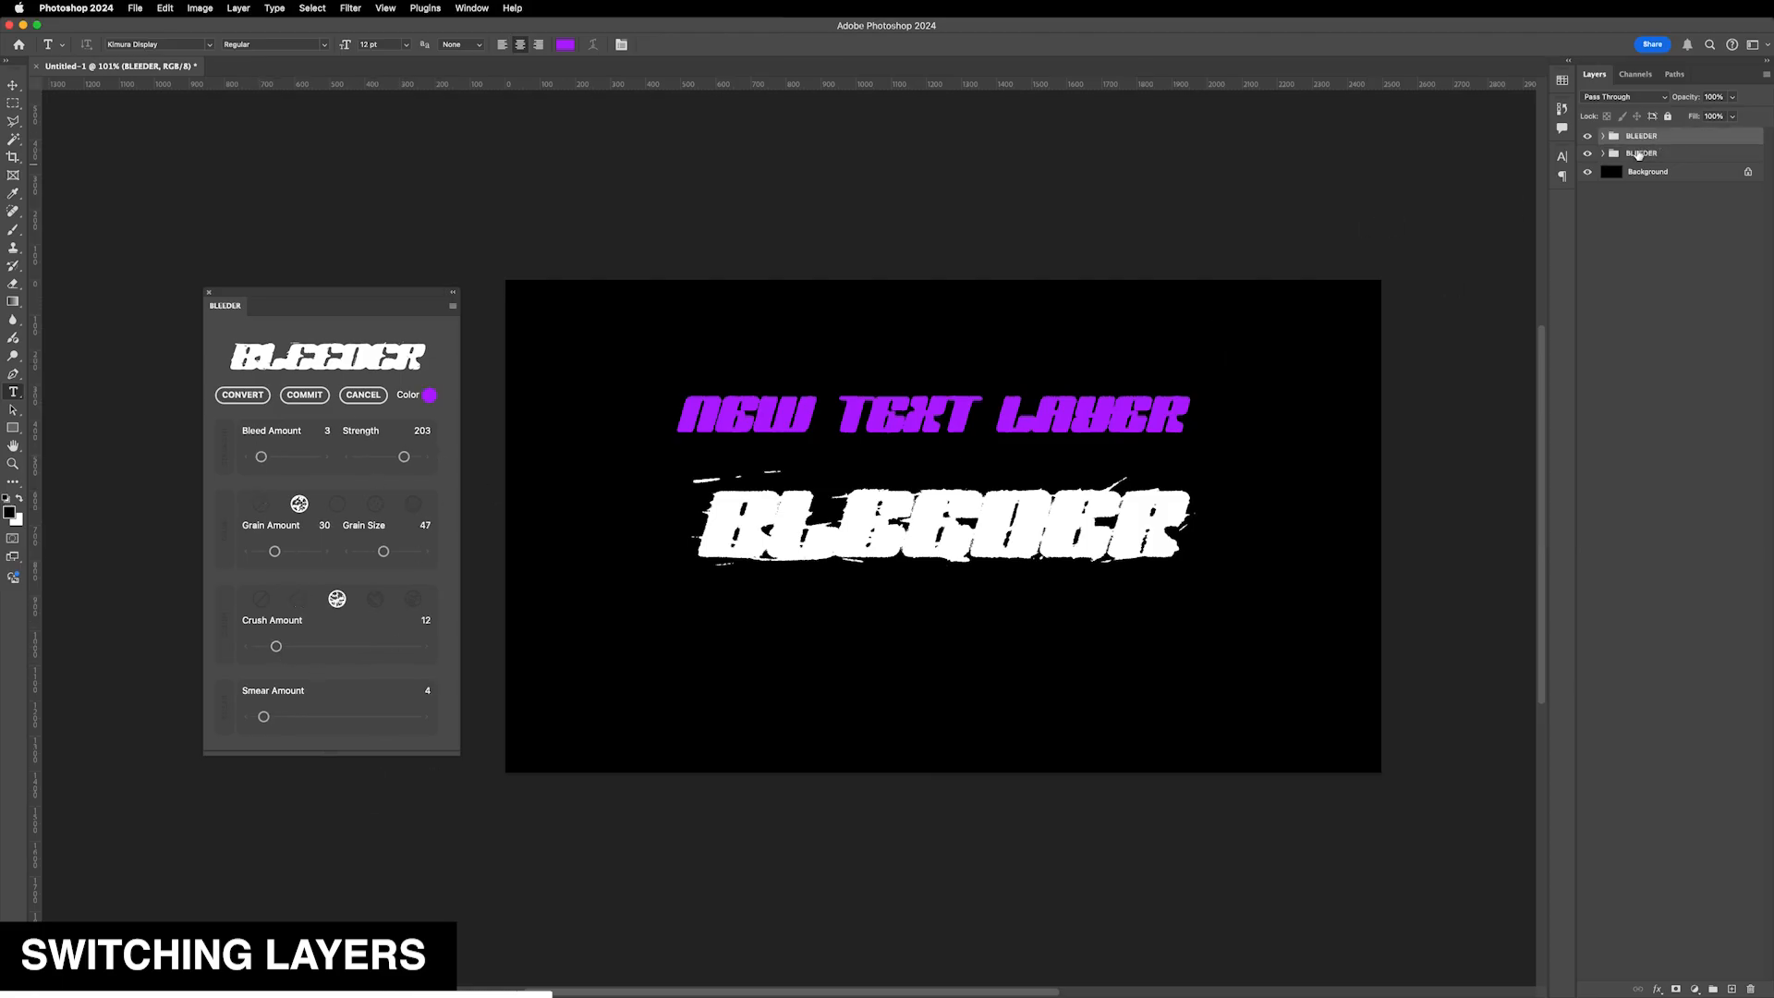
{"action": "left_click", "coordinate": [1672, 147]}
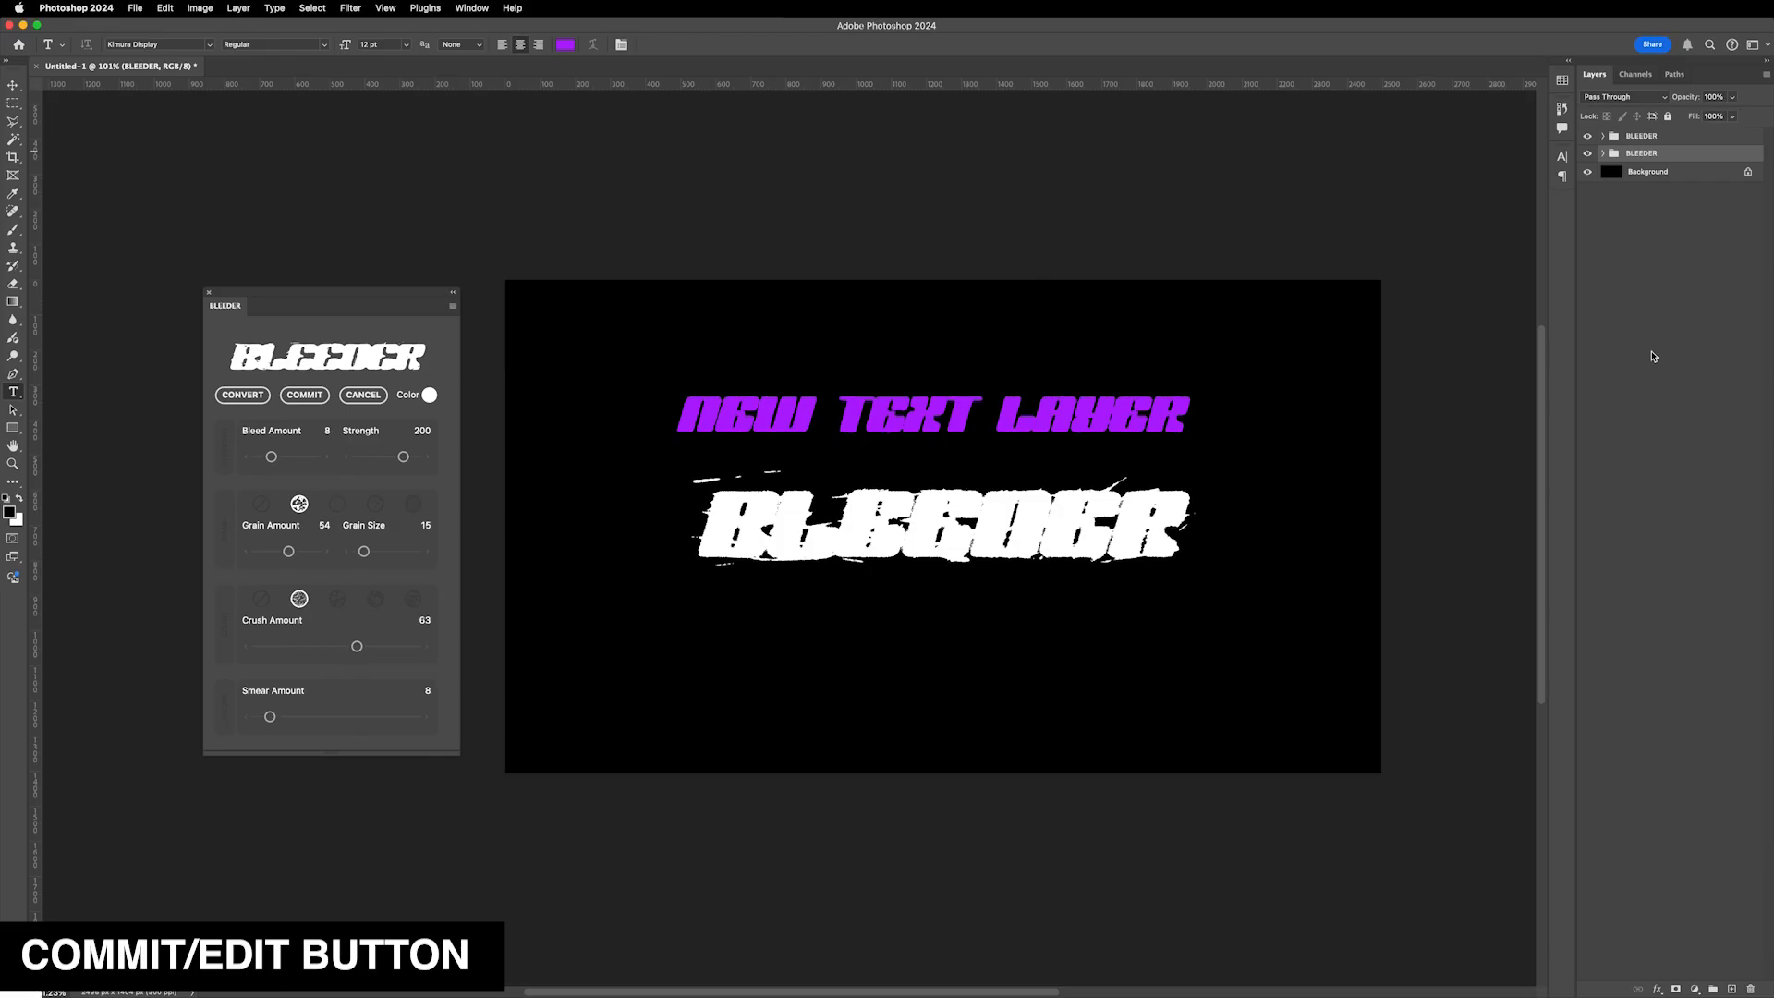
- Hide the upper BLEEDER group and commit the effect on the lower BLEEDER group
{"action": "left_click", "coordinate": [1587, 136]}
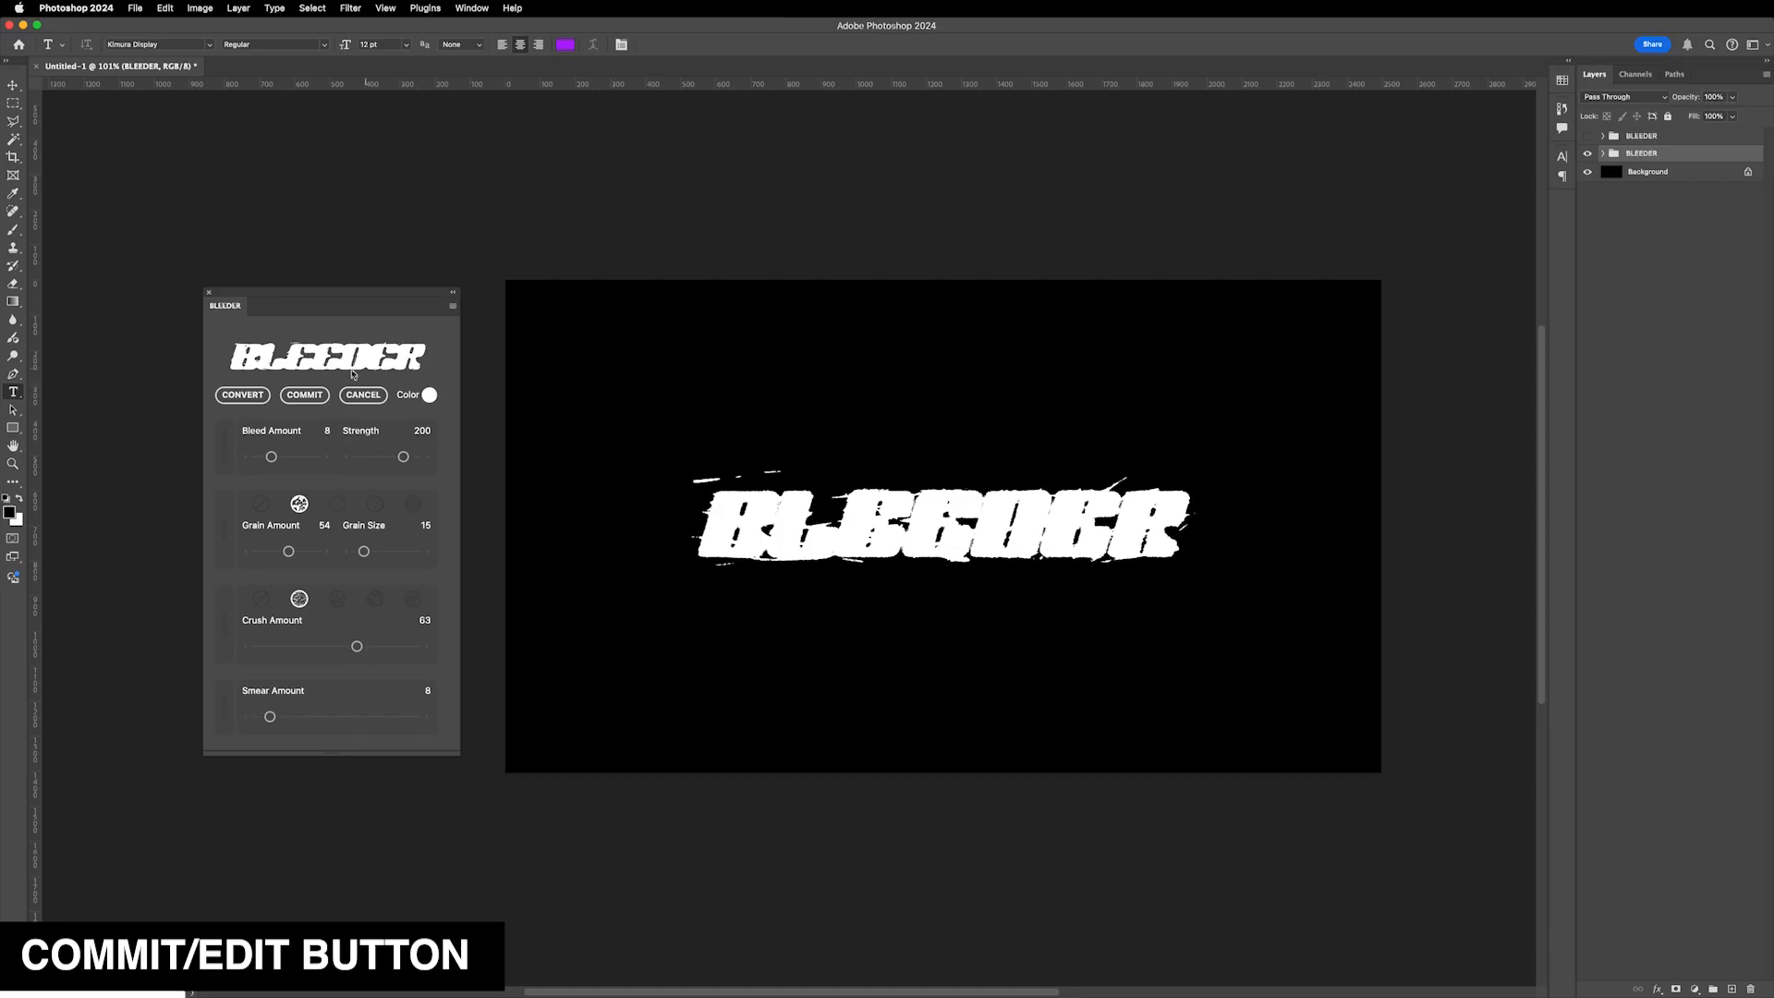
{"action": "left_click", "coordinate": [322, 398]}
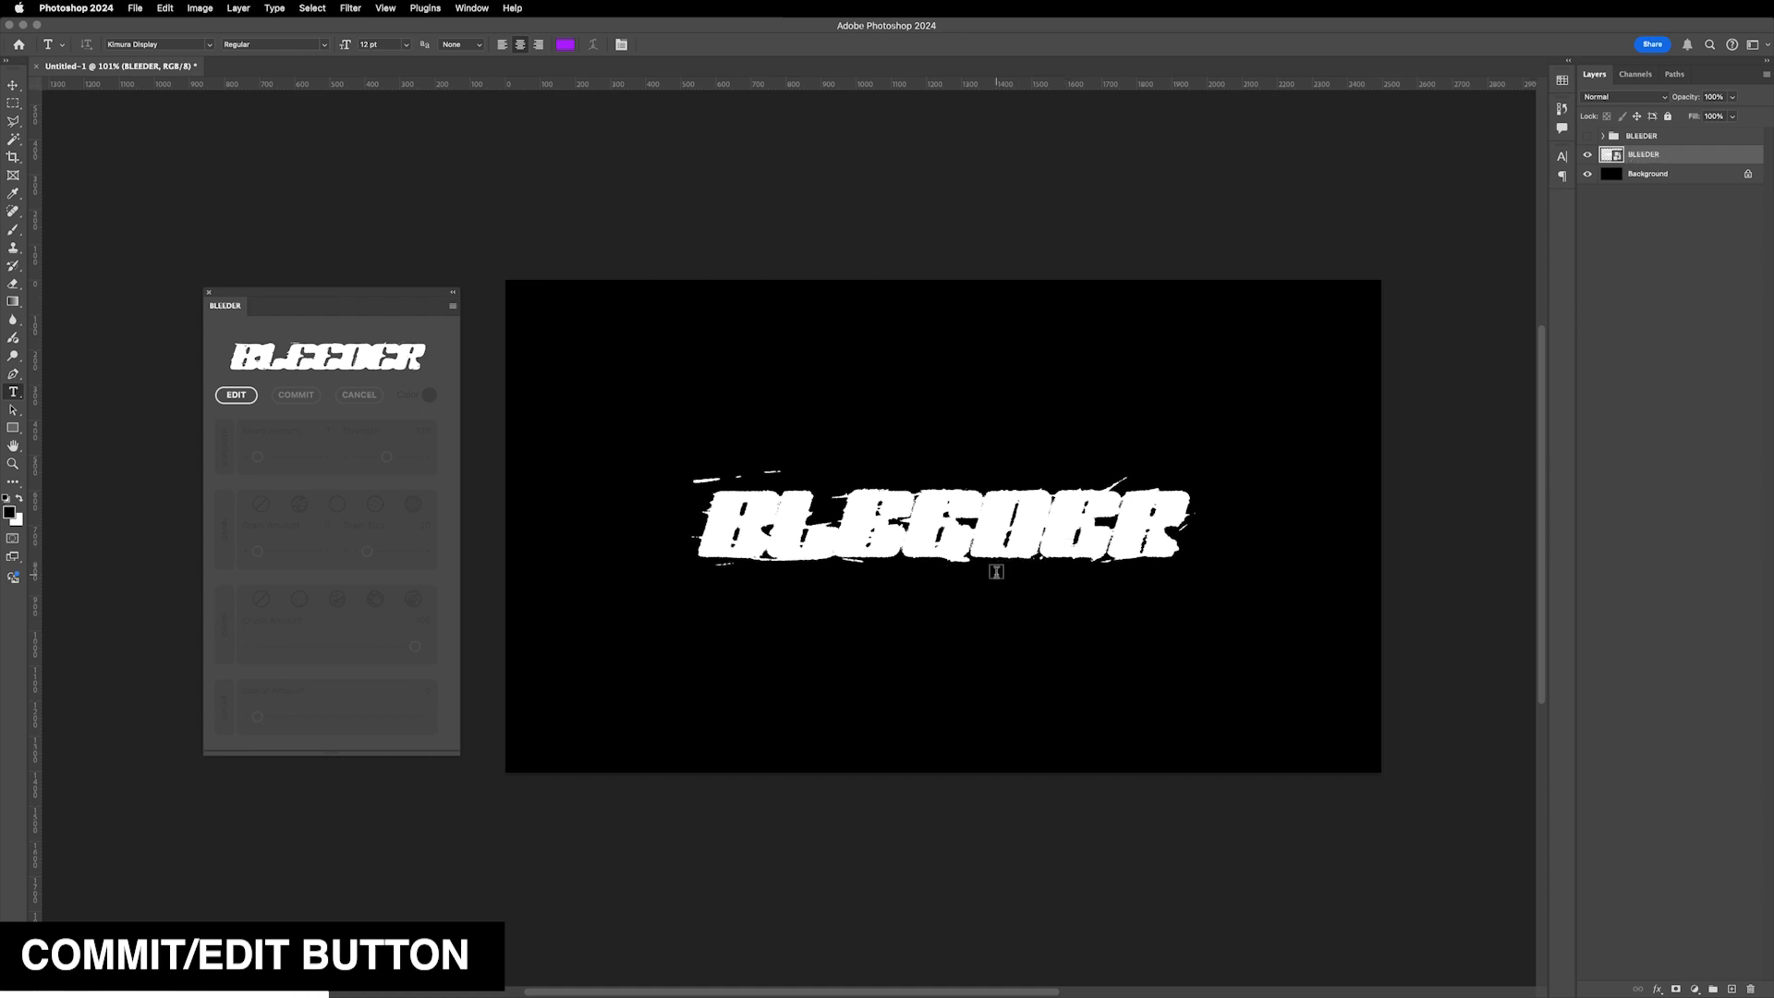
- Try moving the committed BLEEDER layer upward with Free Transform
{"action": "key", "text": "ctrl+t"}
{"action": "left_click_drag", "start_coordinate": [1049, 503], "coordinate": [1016, 469]}
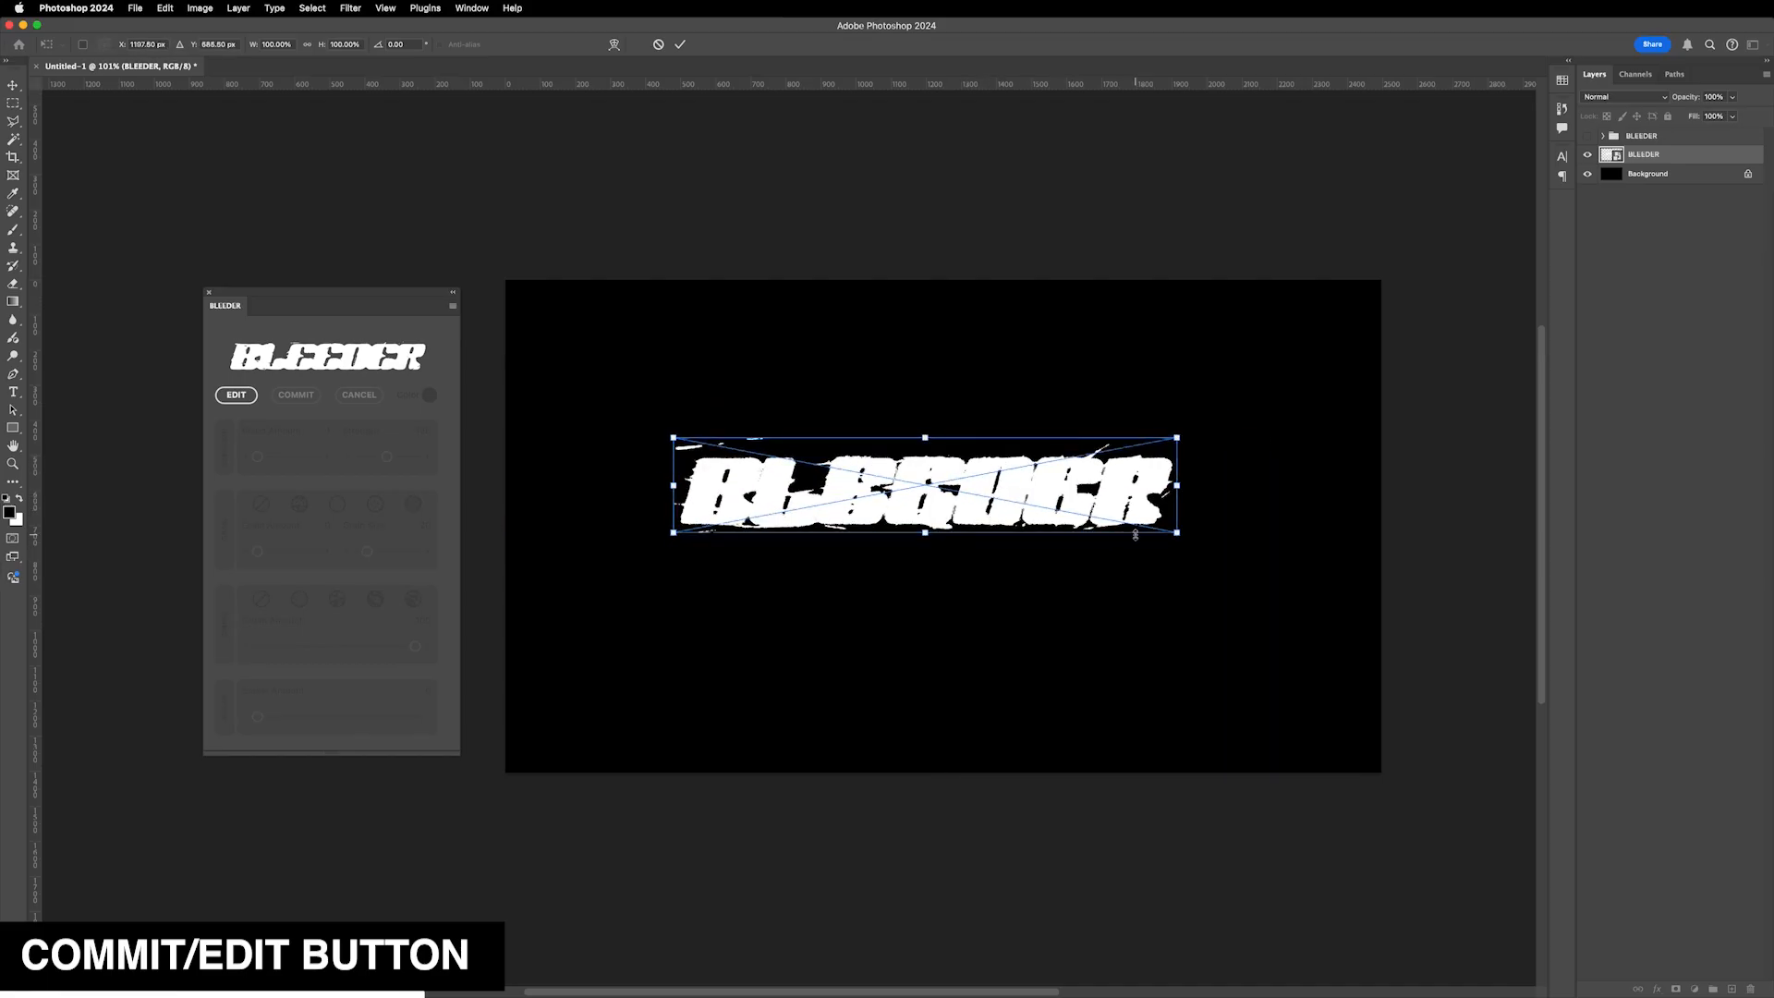
{"action": "key", "text": "Return"}
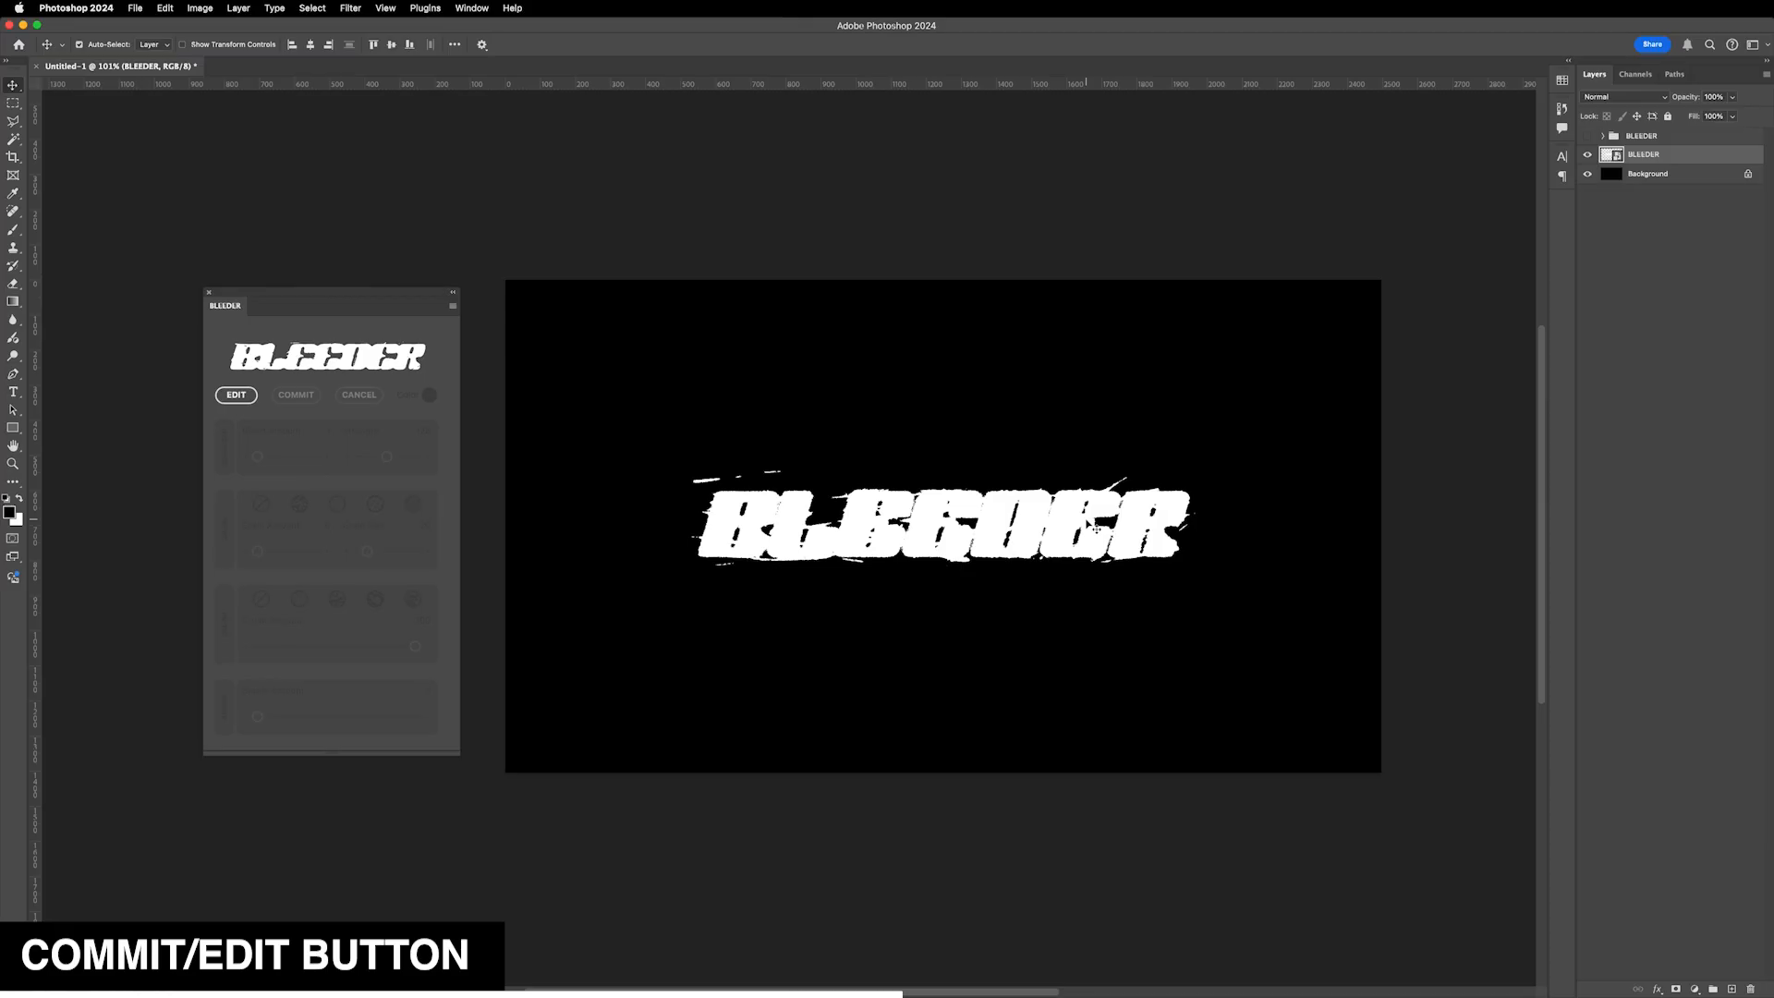
- Reopen the committed BLEEDER layer for editing and set Bleed Amount 10 and Grain Amount 65
{"action": "mouse_move", "coordinate": [993, 547]}
{"action": "left_mouse_down"}
{"action": "mouse_move", "coordinate": [936, 543]}
{"action": "mouse_move", "coordinate": [948, 577]}
{"action": "mouse_move", "coordinate": [1002, 495]}
{"action": "mouse_move", "coordinate": [995, 546]}
{"action": "left_mouse_up"}
{"action": "left_click", "coordinate": [237, 396]}
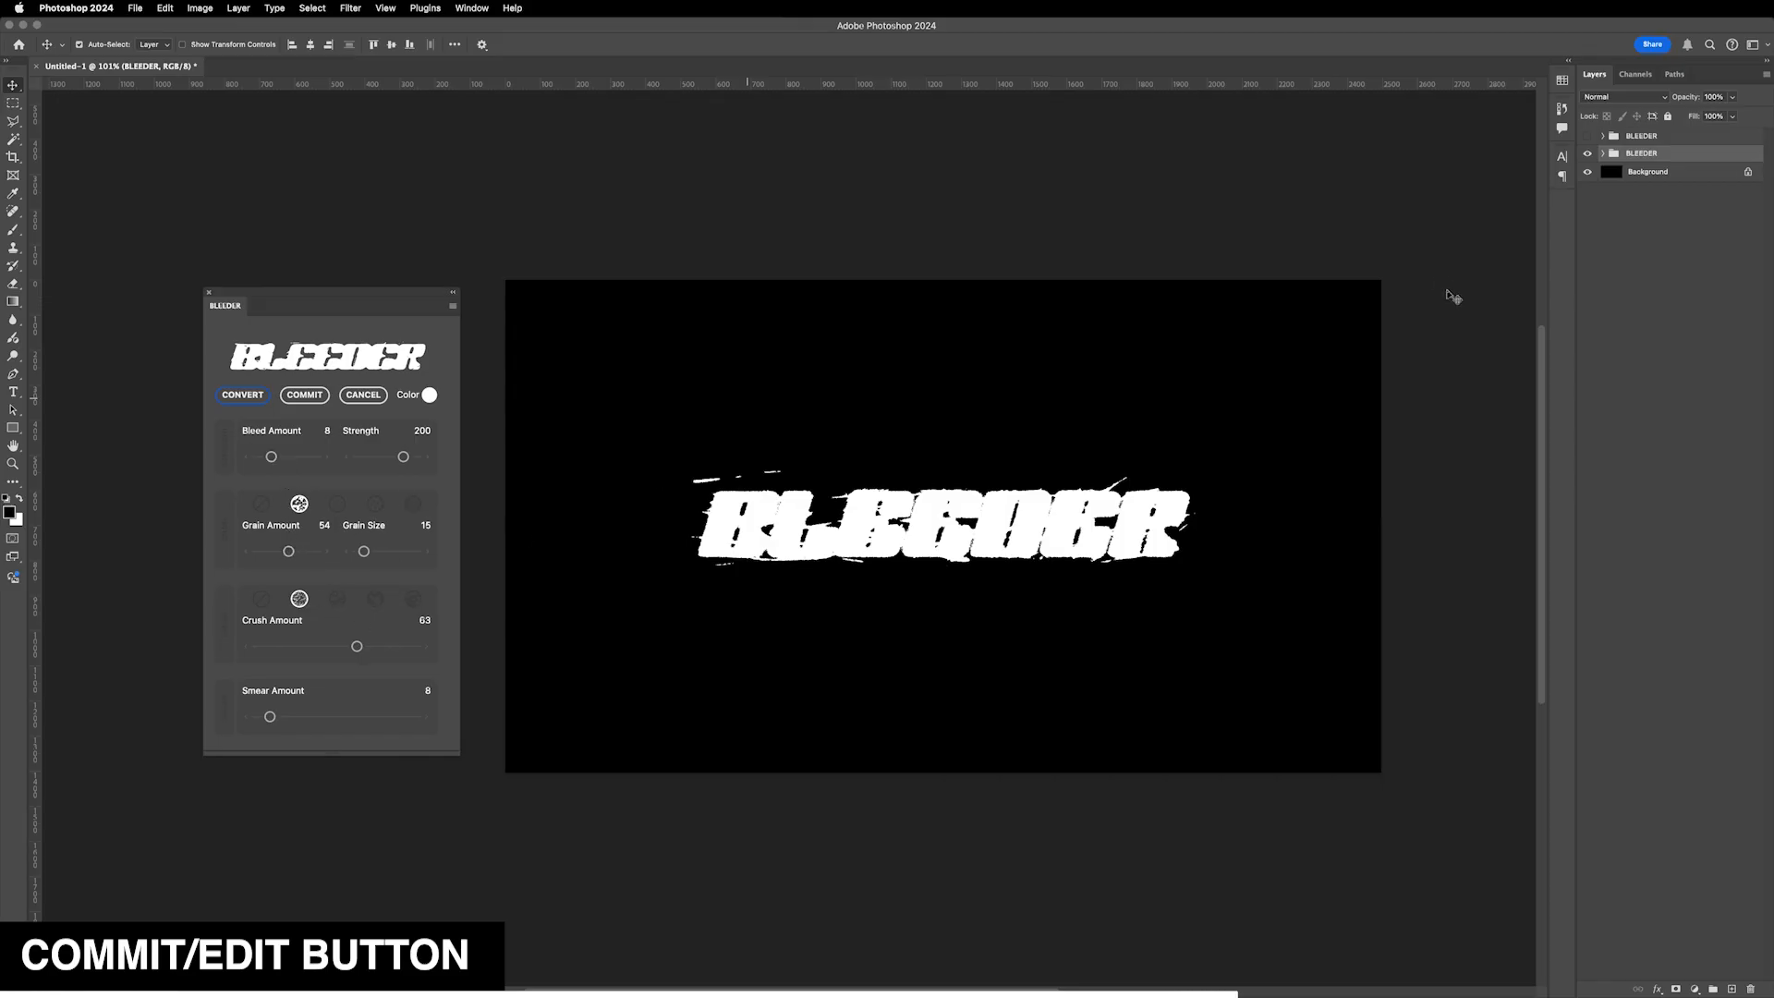
{"action": "left_click_drag", "start_coordinate": [271, 457], "coordinate": [275, 456]}
{"action": "left_click_drag", "start_coordinate": [288, 552], "coordinate": [295, 551]}
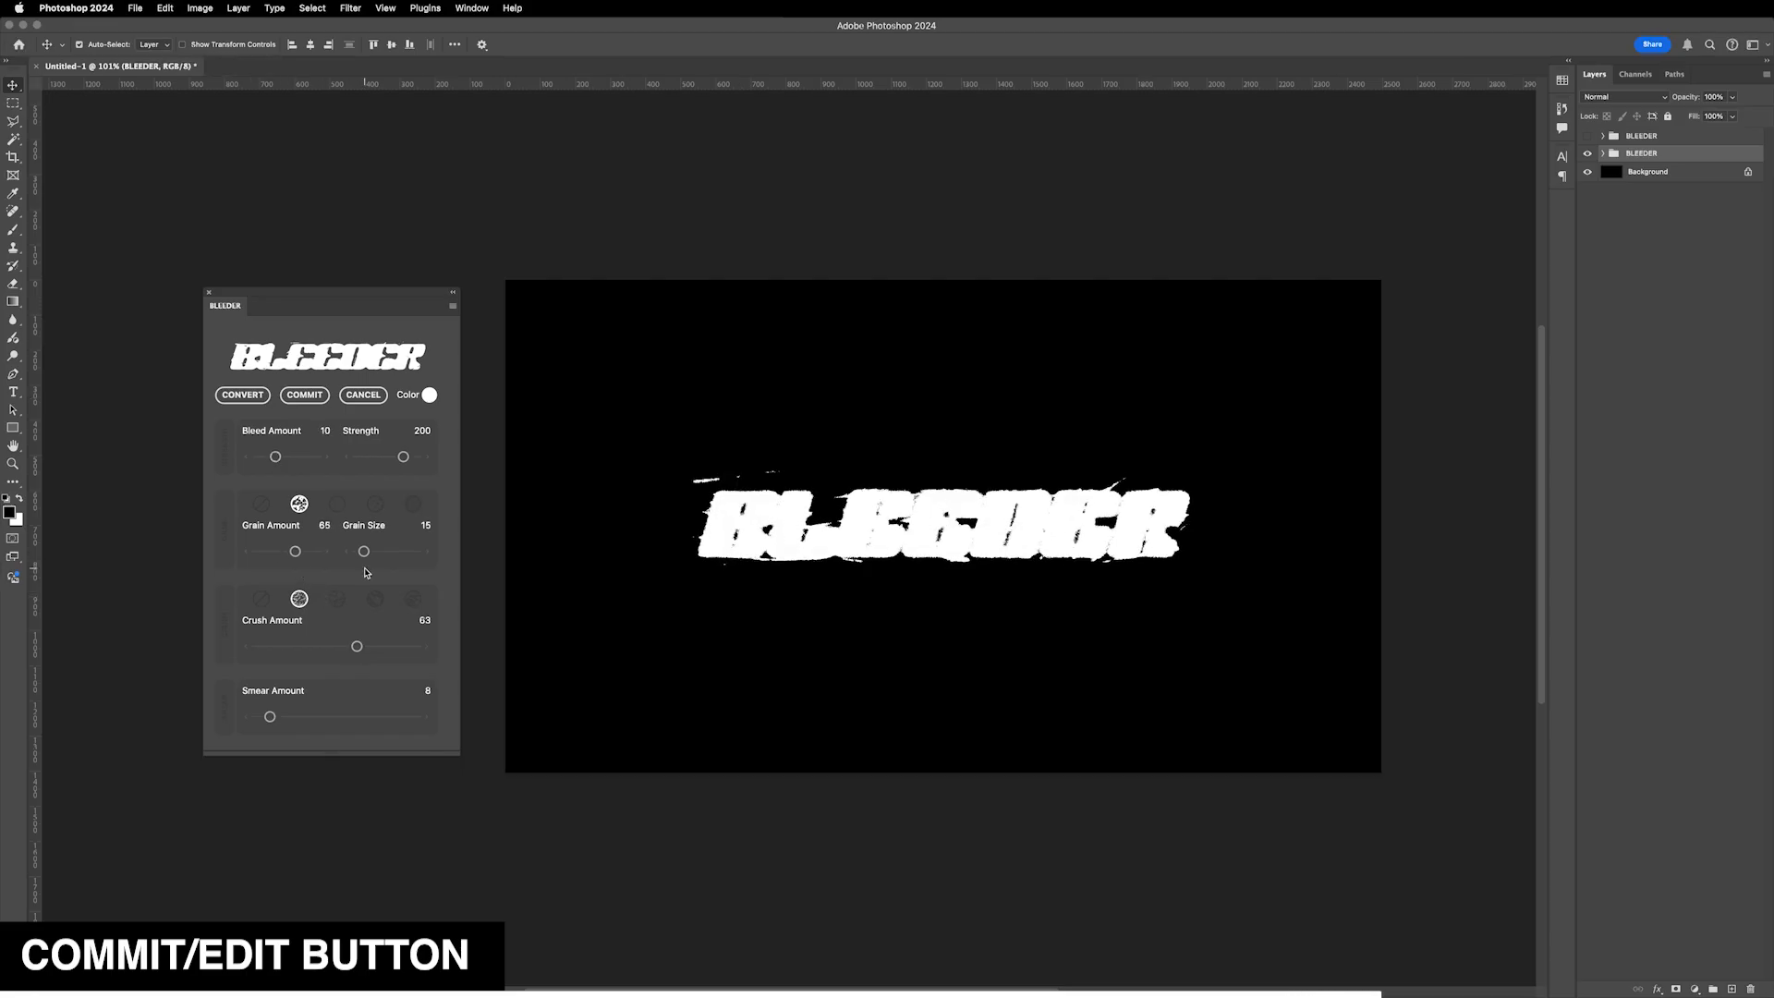
- Switch to the third grain style, raise Grain Amount to 92 and commit the effect
{"action": "left_click", "coordinate": [337, 503]}
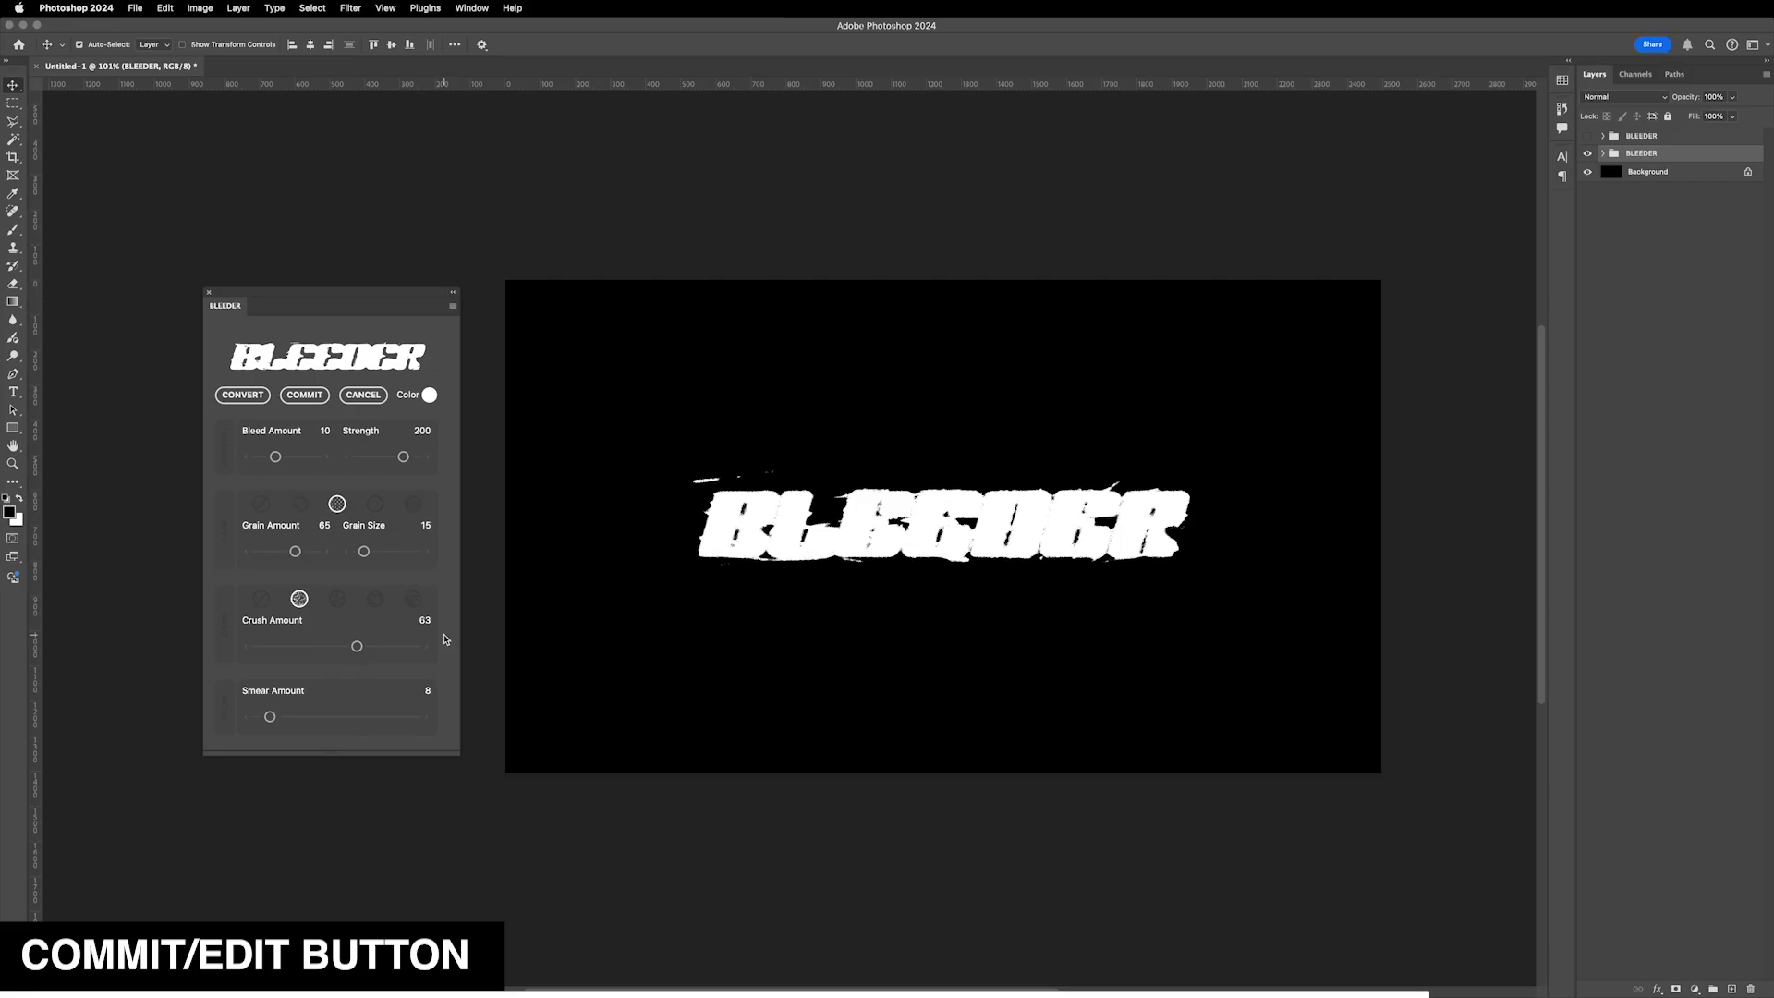
{"action": "left_click_drag", "start_coordinate": [296, 551], "coordinate": [311, 552]}
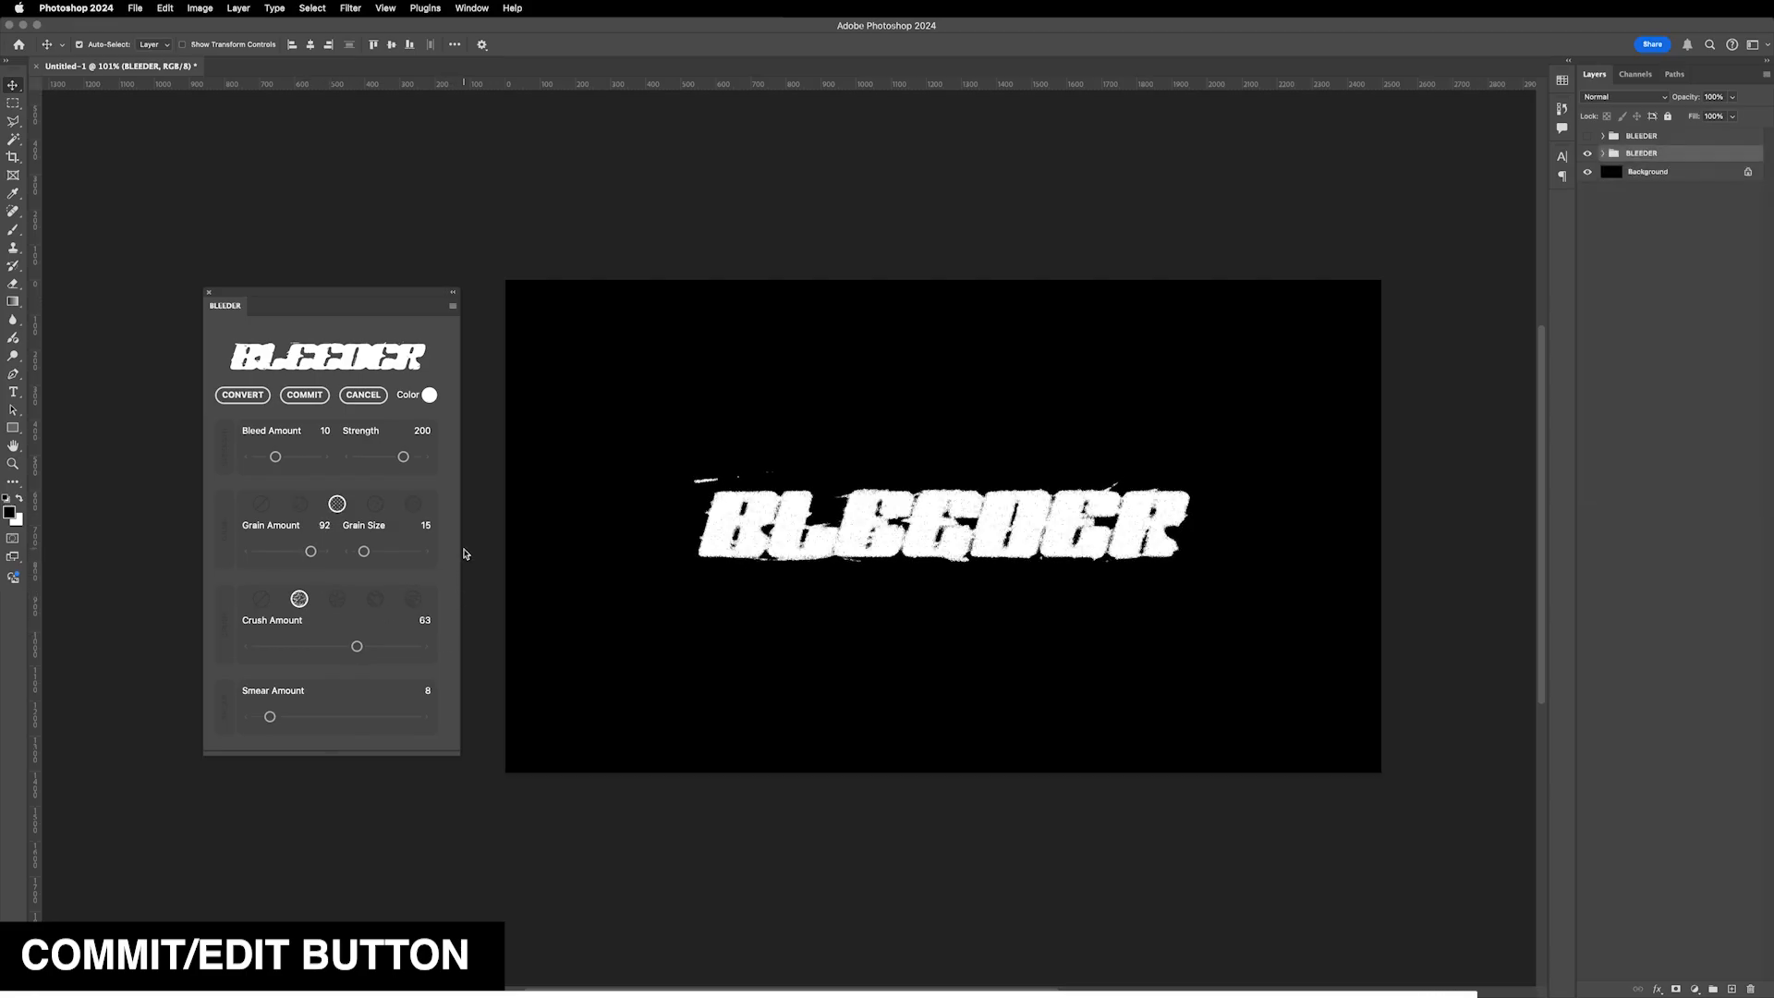
{"action": "left_click", "coordinate": [305, 395]}
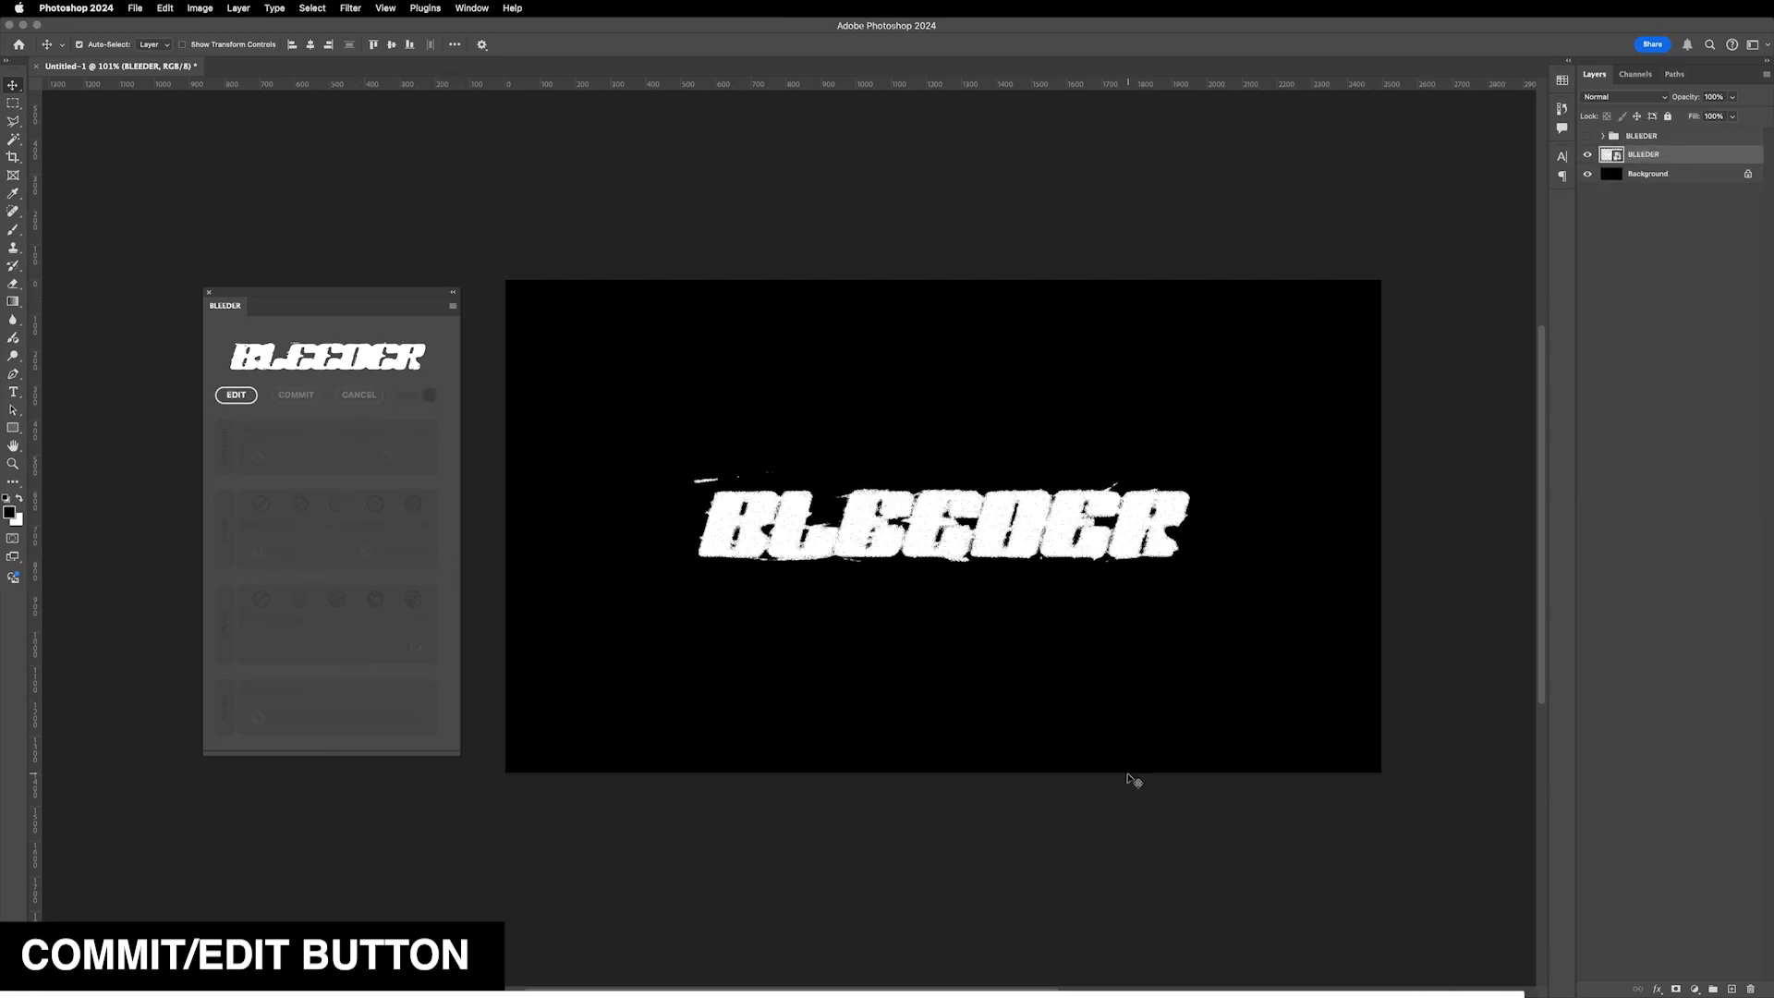
- Drag the committed BLEEDER layer upward on the canvas and undo the move
{"action": "left_click_drag", "start_coordinate": [931, 528], "coordinate": [912, 472]}
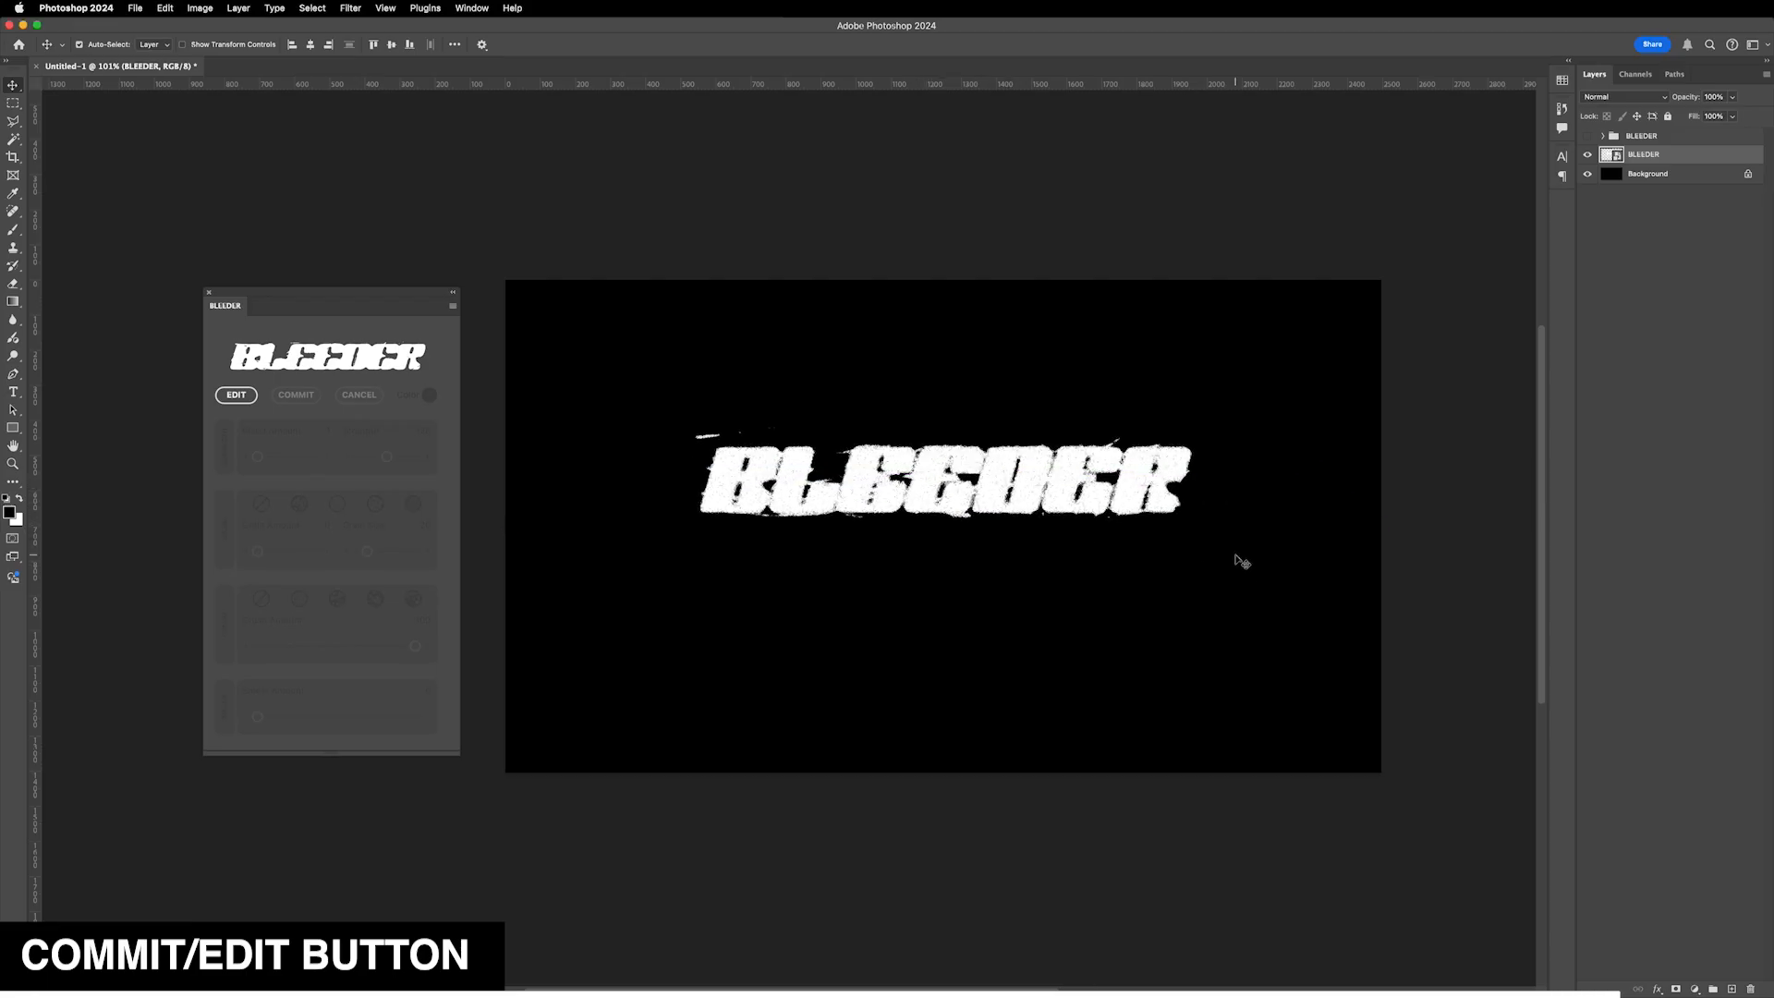
{"action": "key", "text": "super+z"}
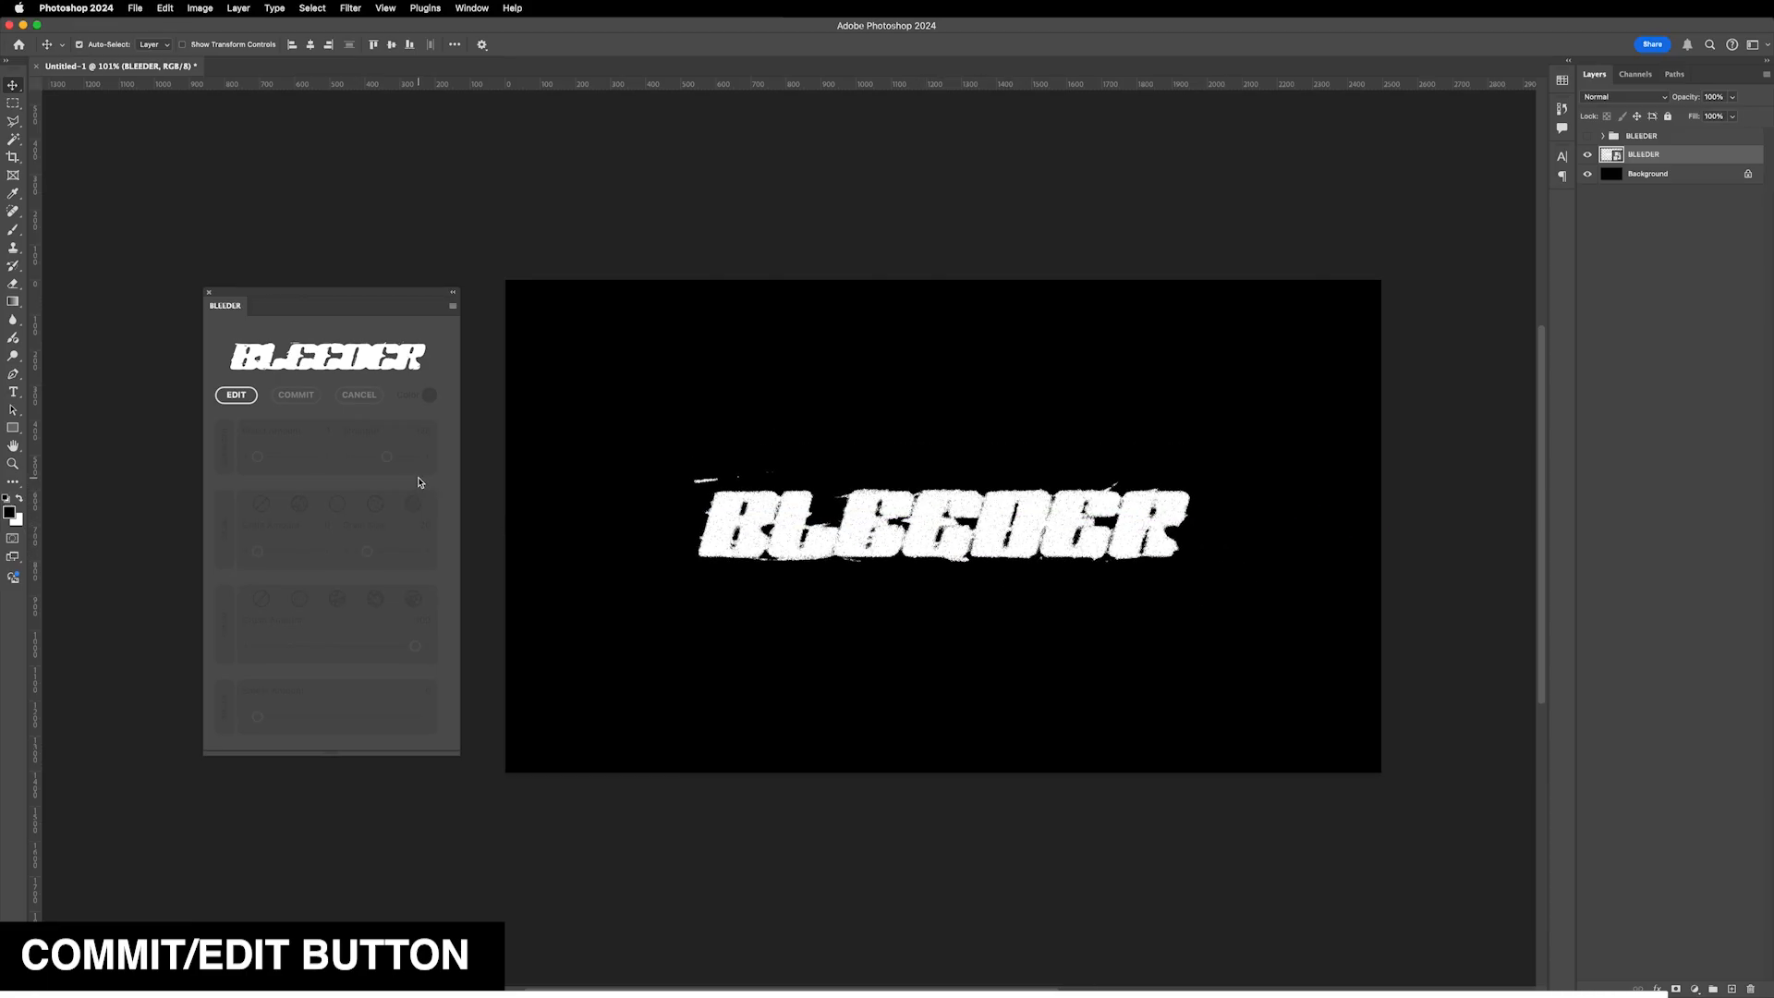
- Reopen the committed BLEEDER layer and cancel editing to remove the effects and restore the original text layer
{"action": "left_click", "coordinate": [233, 397]}
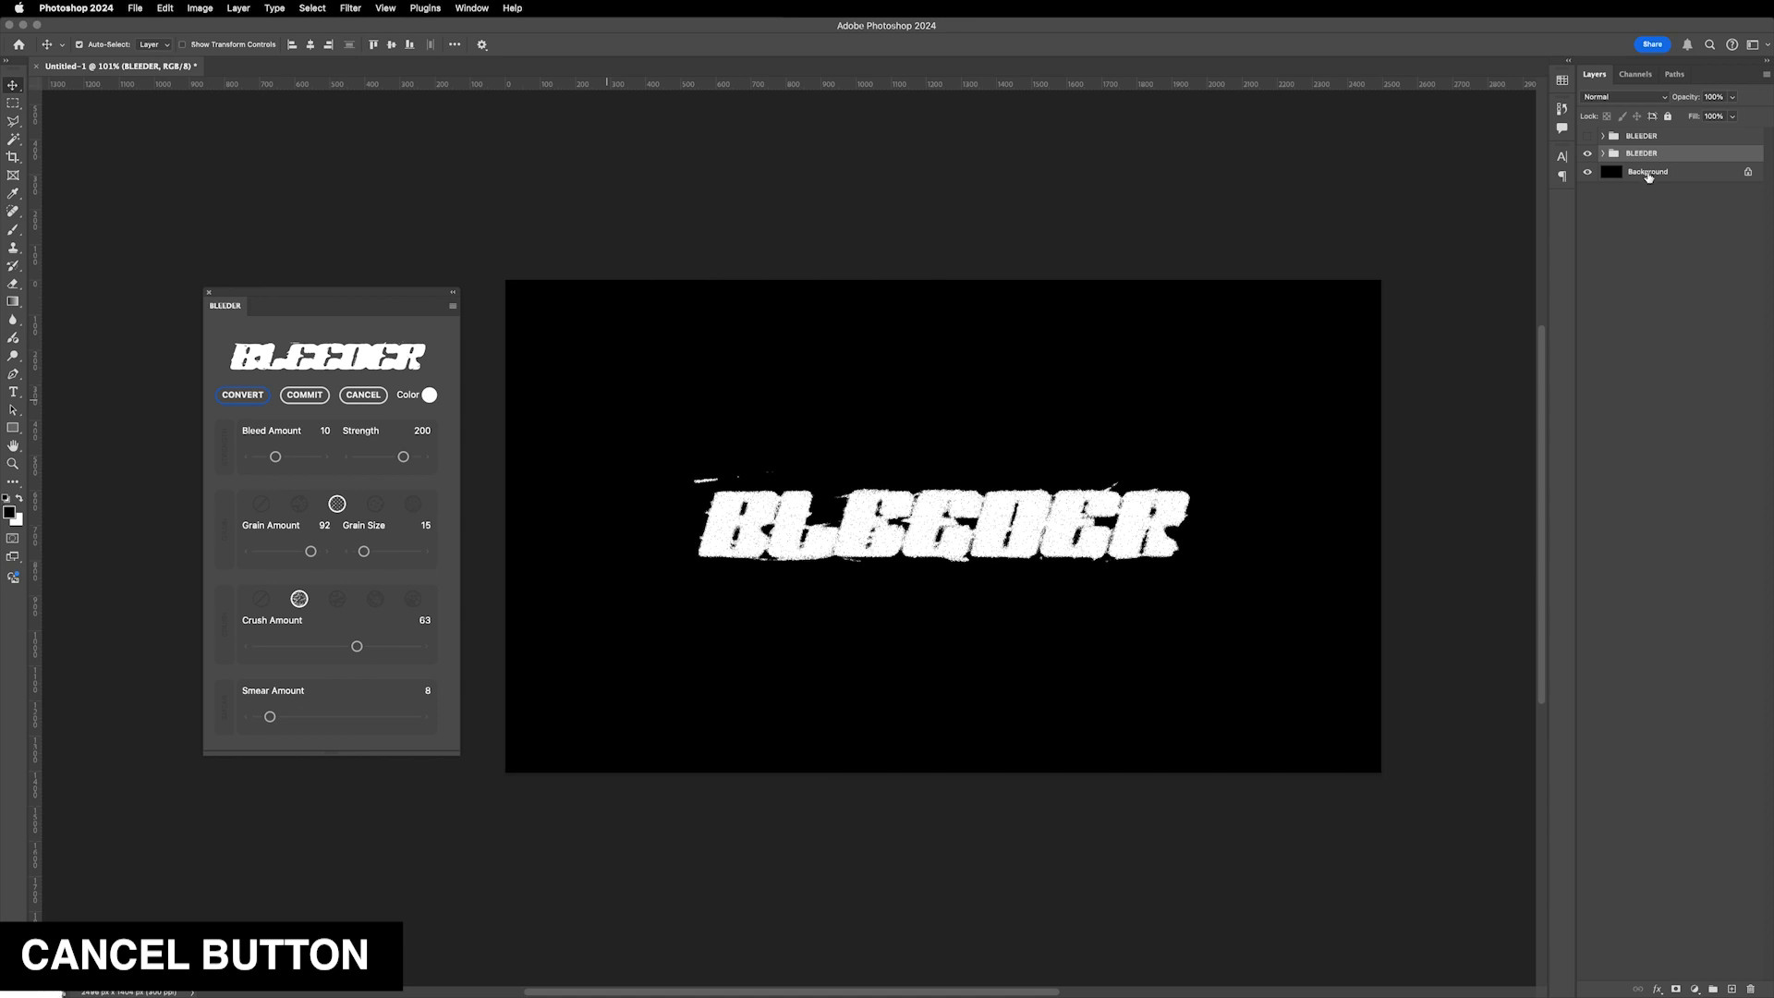
{"action": "left_click", "coordinate": [371, 403]}
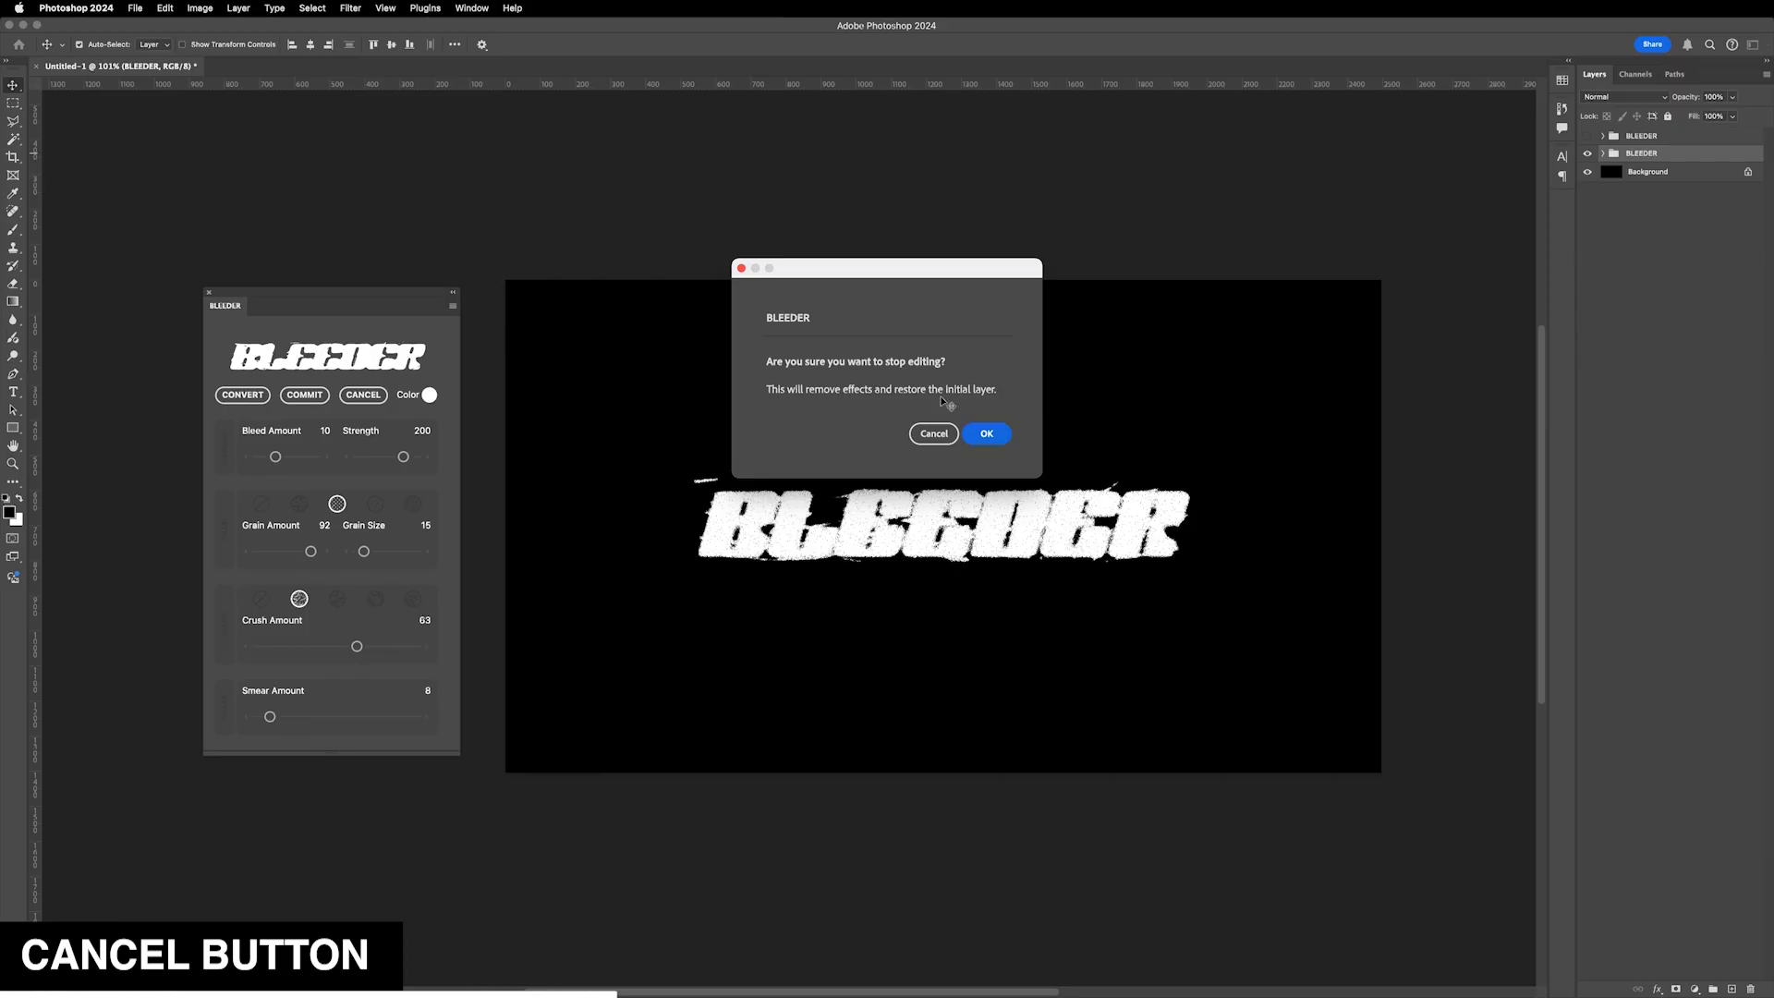
{"action": "left_click", "coordinate": [987, 434]}
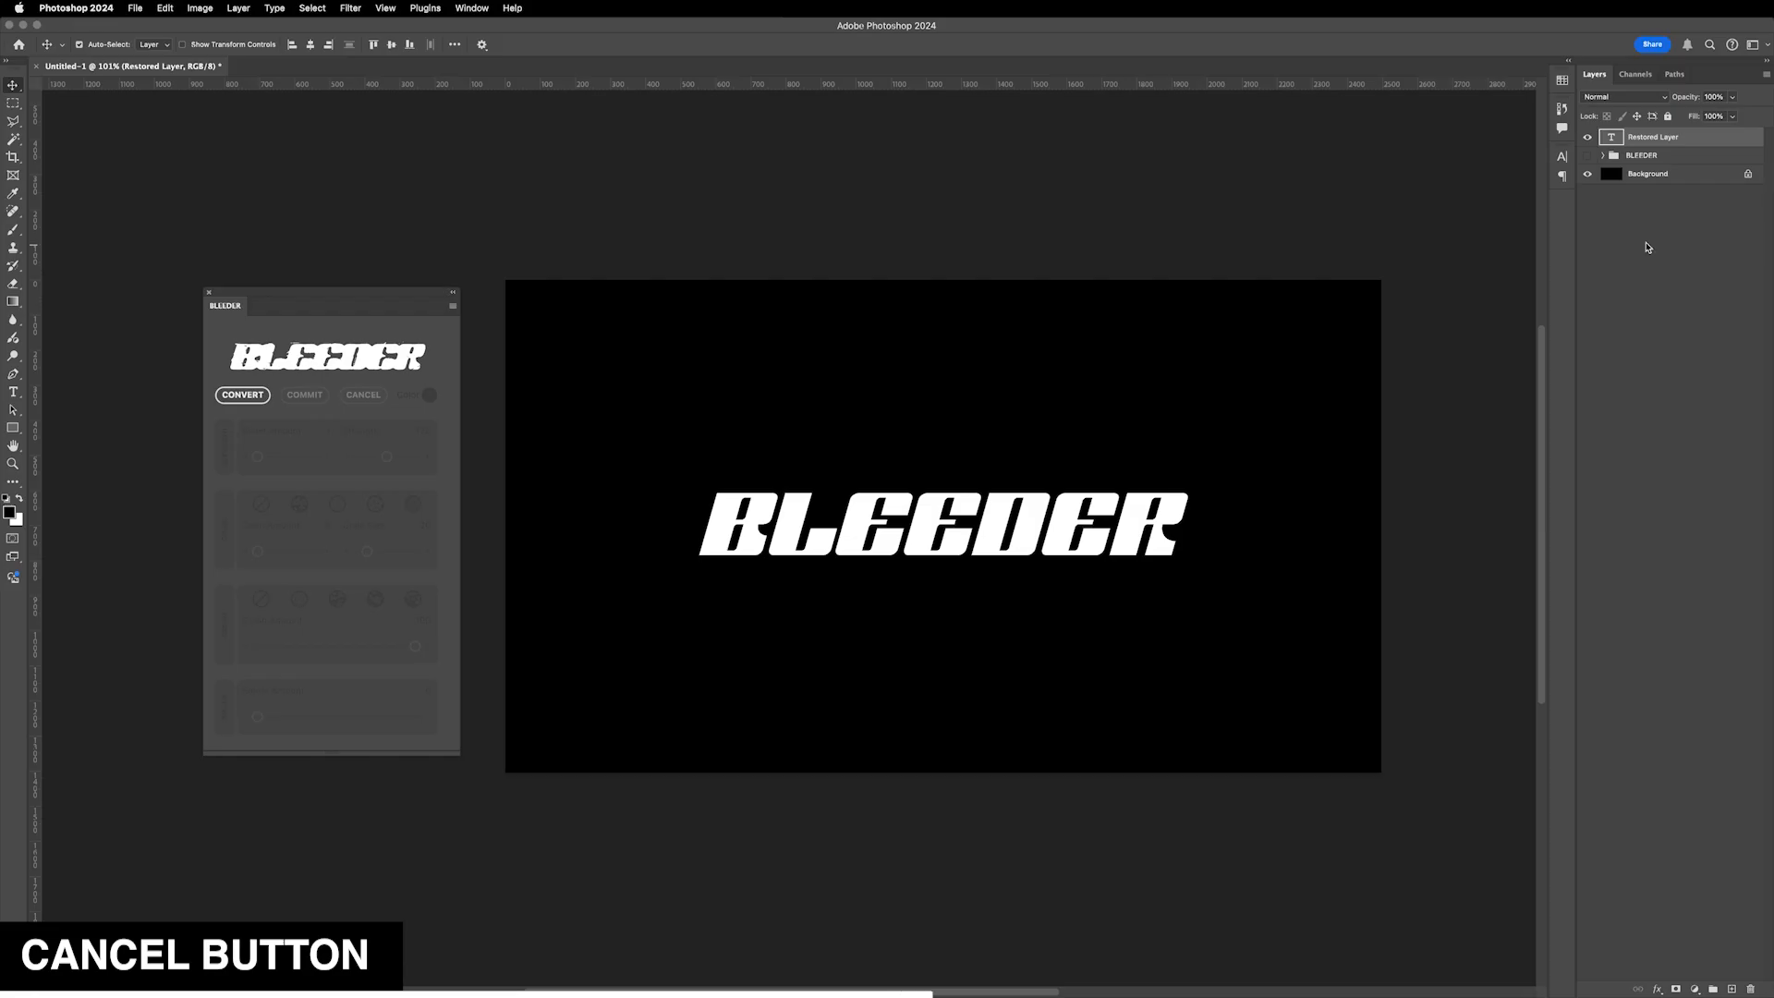
- Show and hide the lower BLEEDER group to compare it with the restored layer
{"action": "left_click", "coordinate": [1588, 156]}
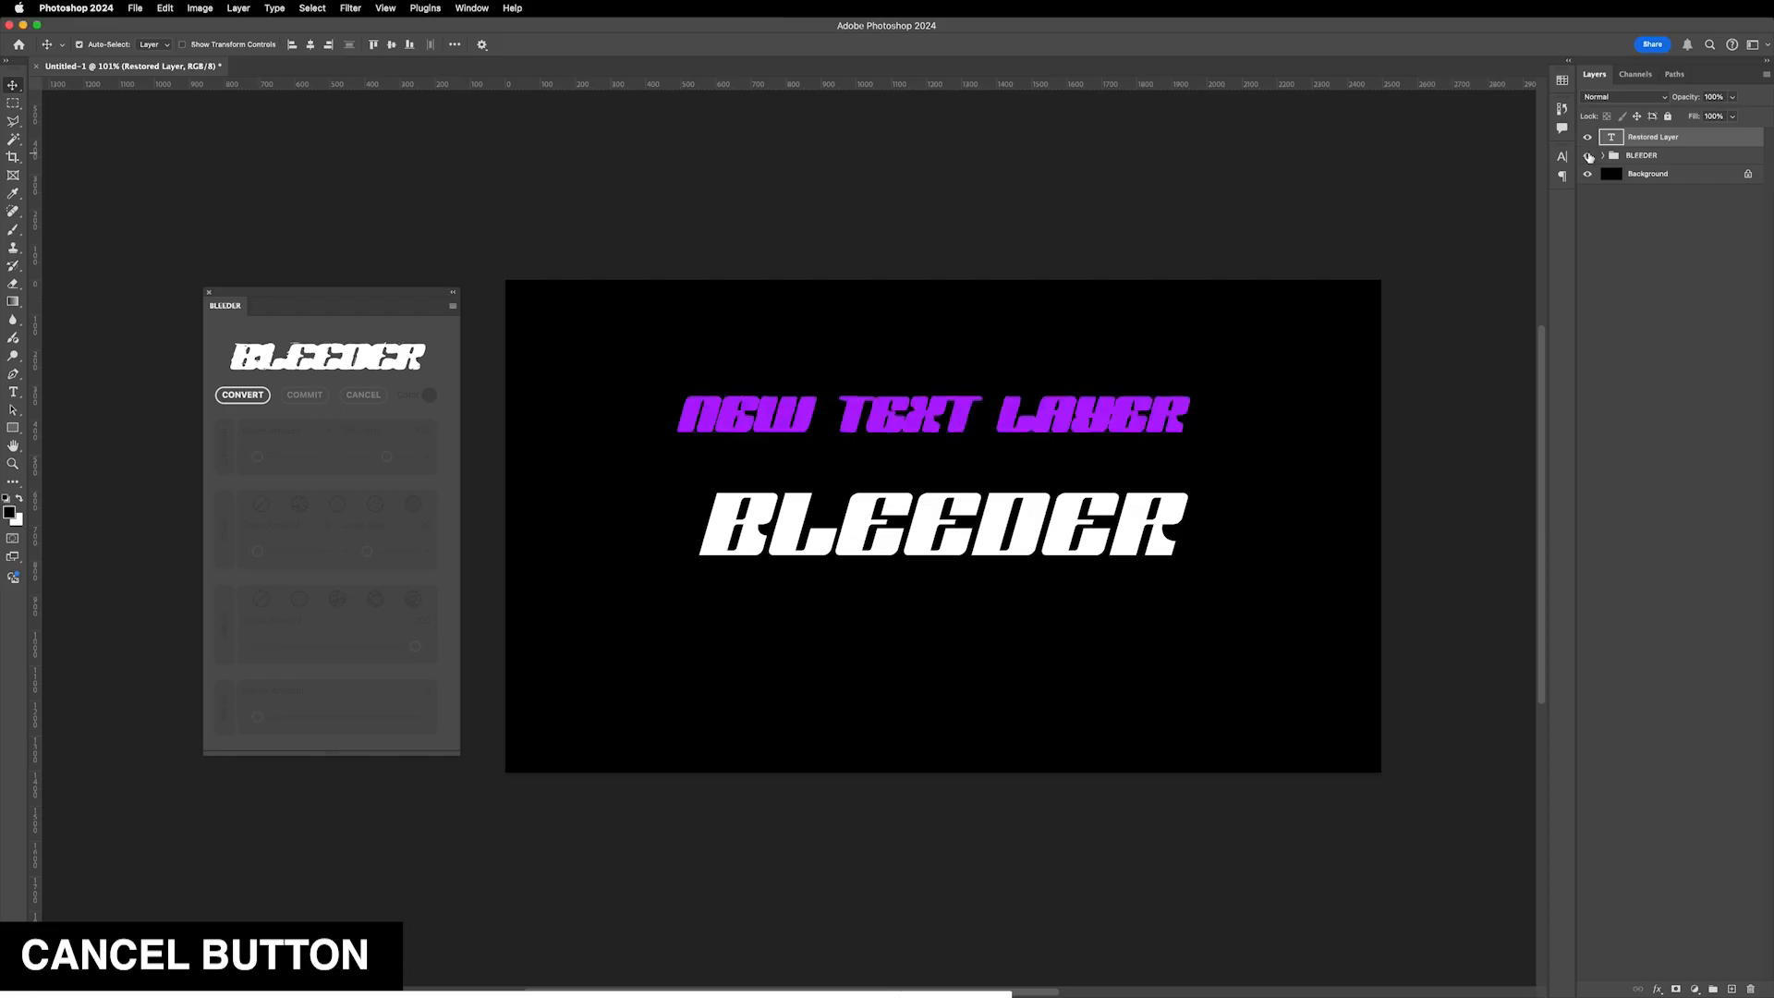
{"action": "left_click", "coordinate": [1588, 156]}
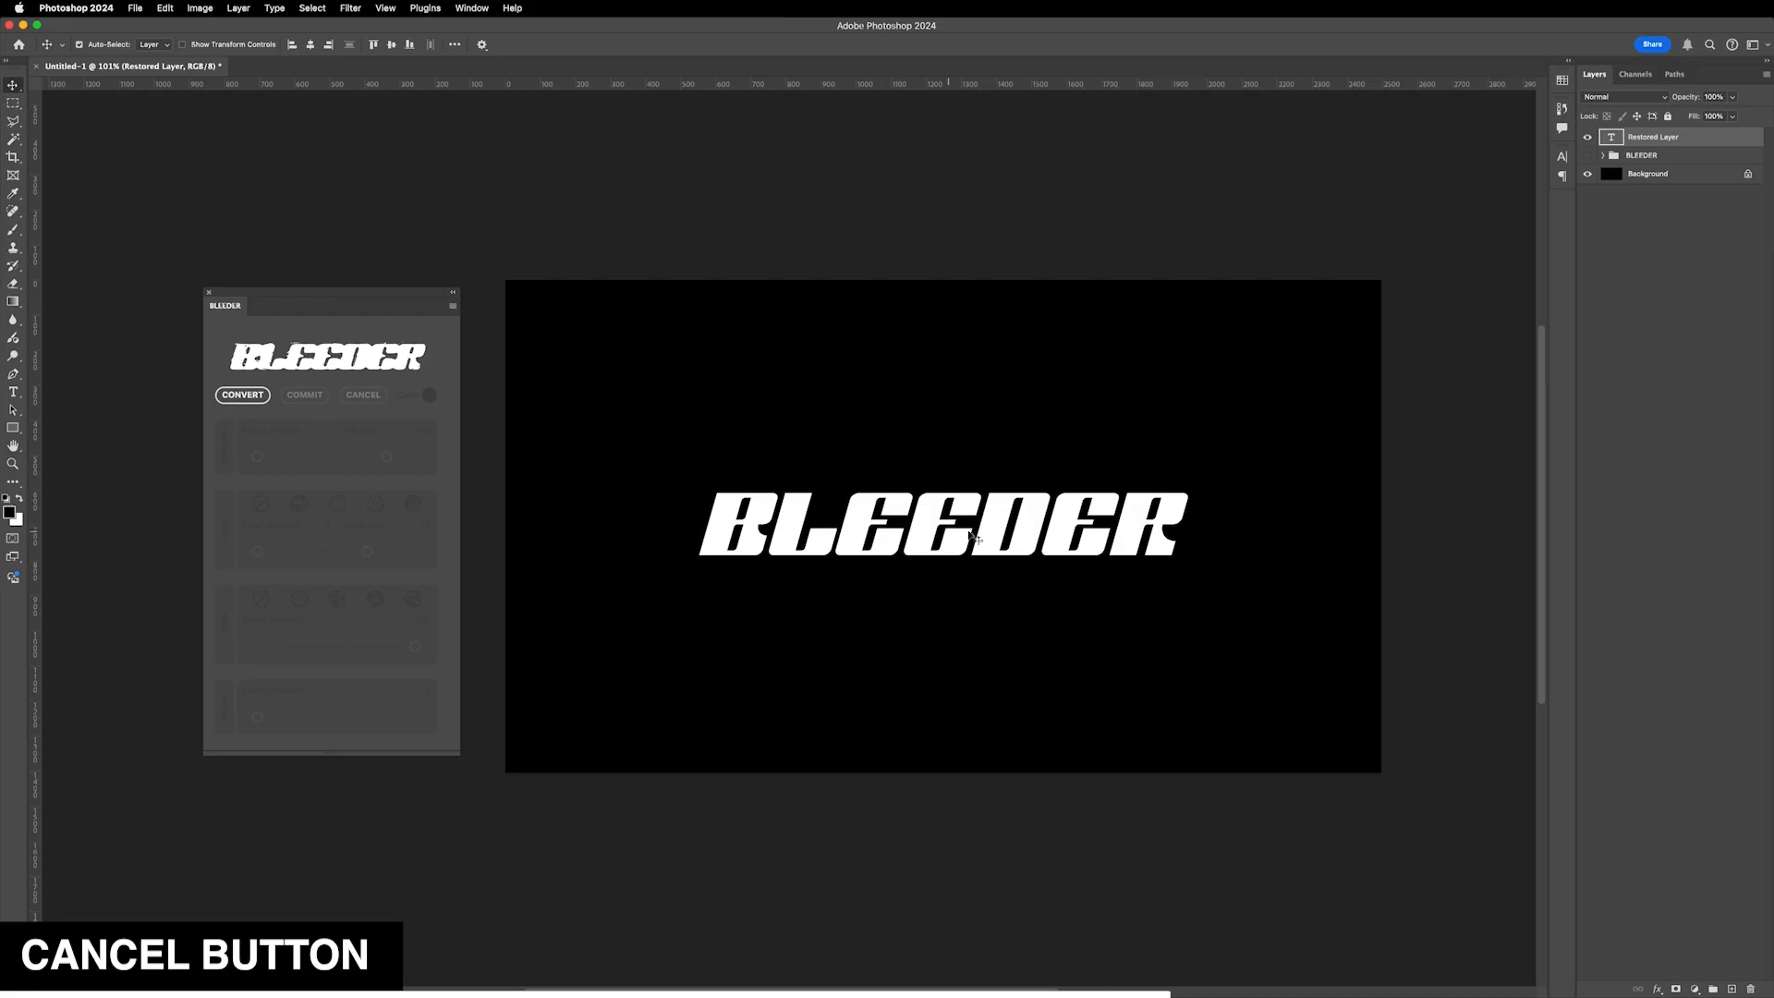
- Convert the restored layer, set Bleed Amount to 14, and cancel the edit again
{"action": "left_click", "coordinate": [244, 405]}
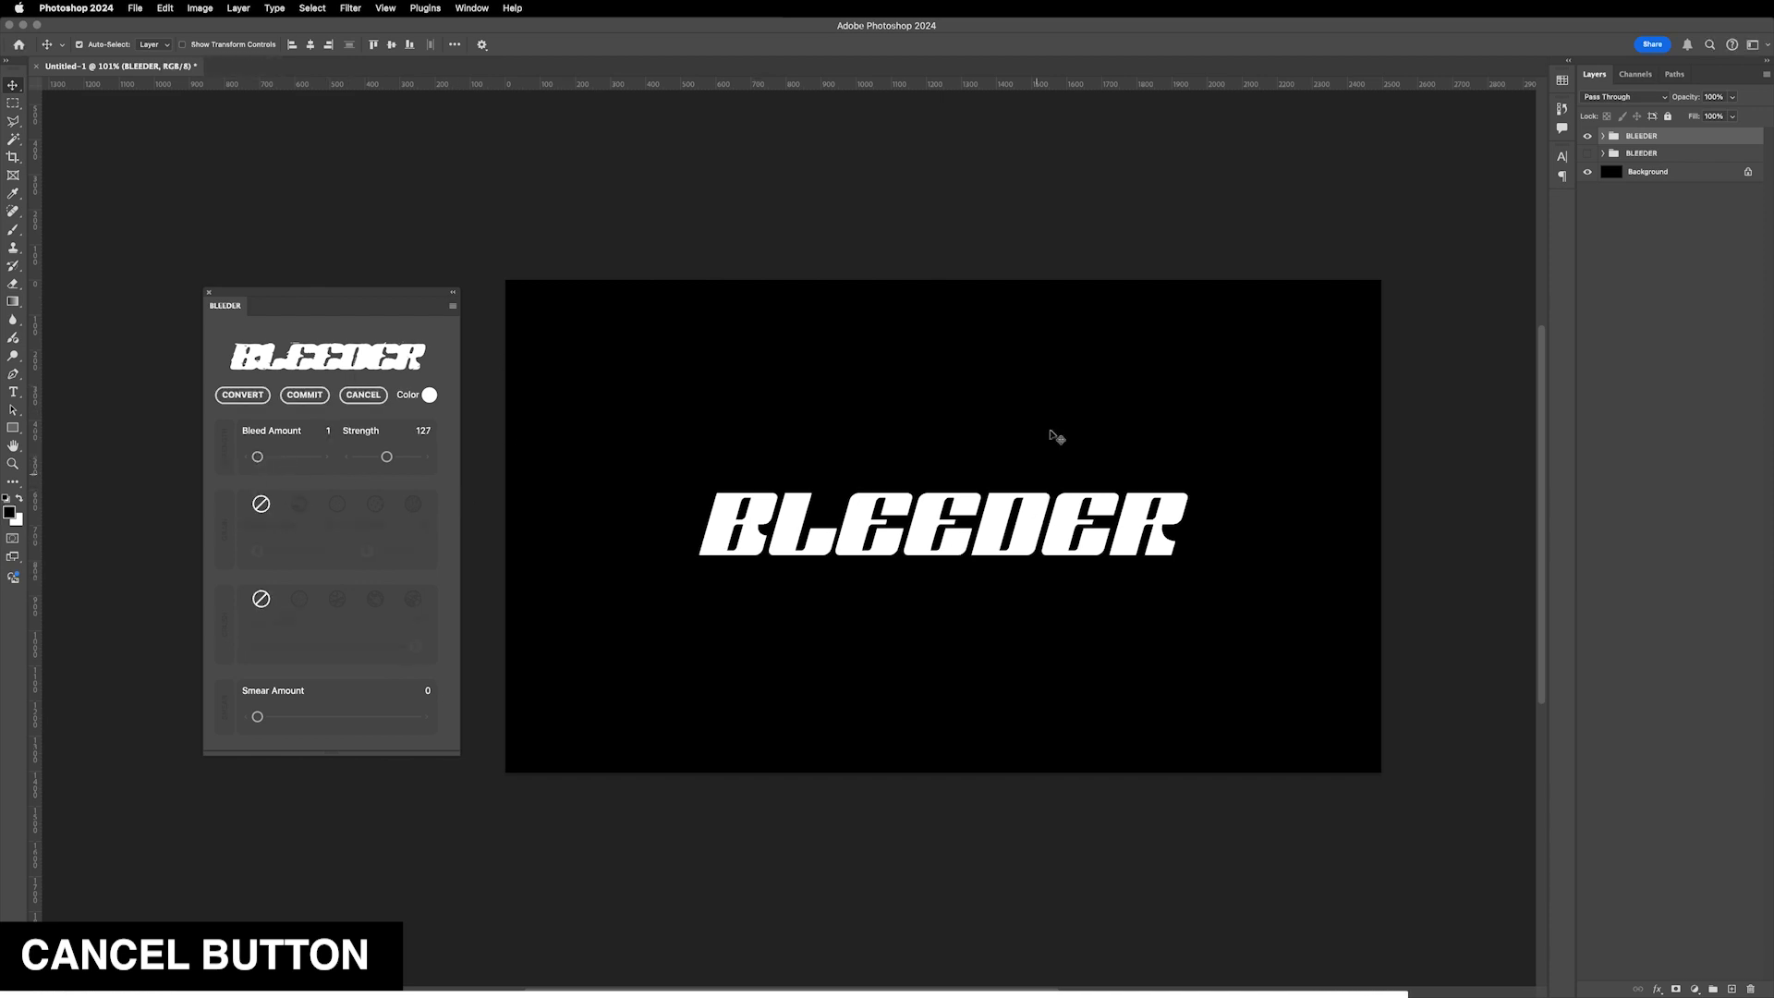
{"action": "left_click_drag", "start_coordinate": [262, 459], "coordinate": [284, 458]}
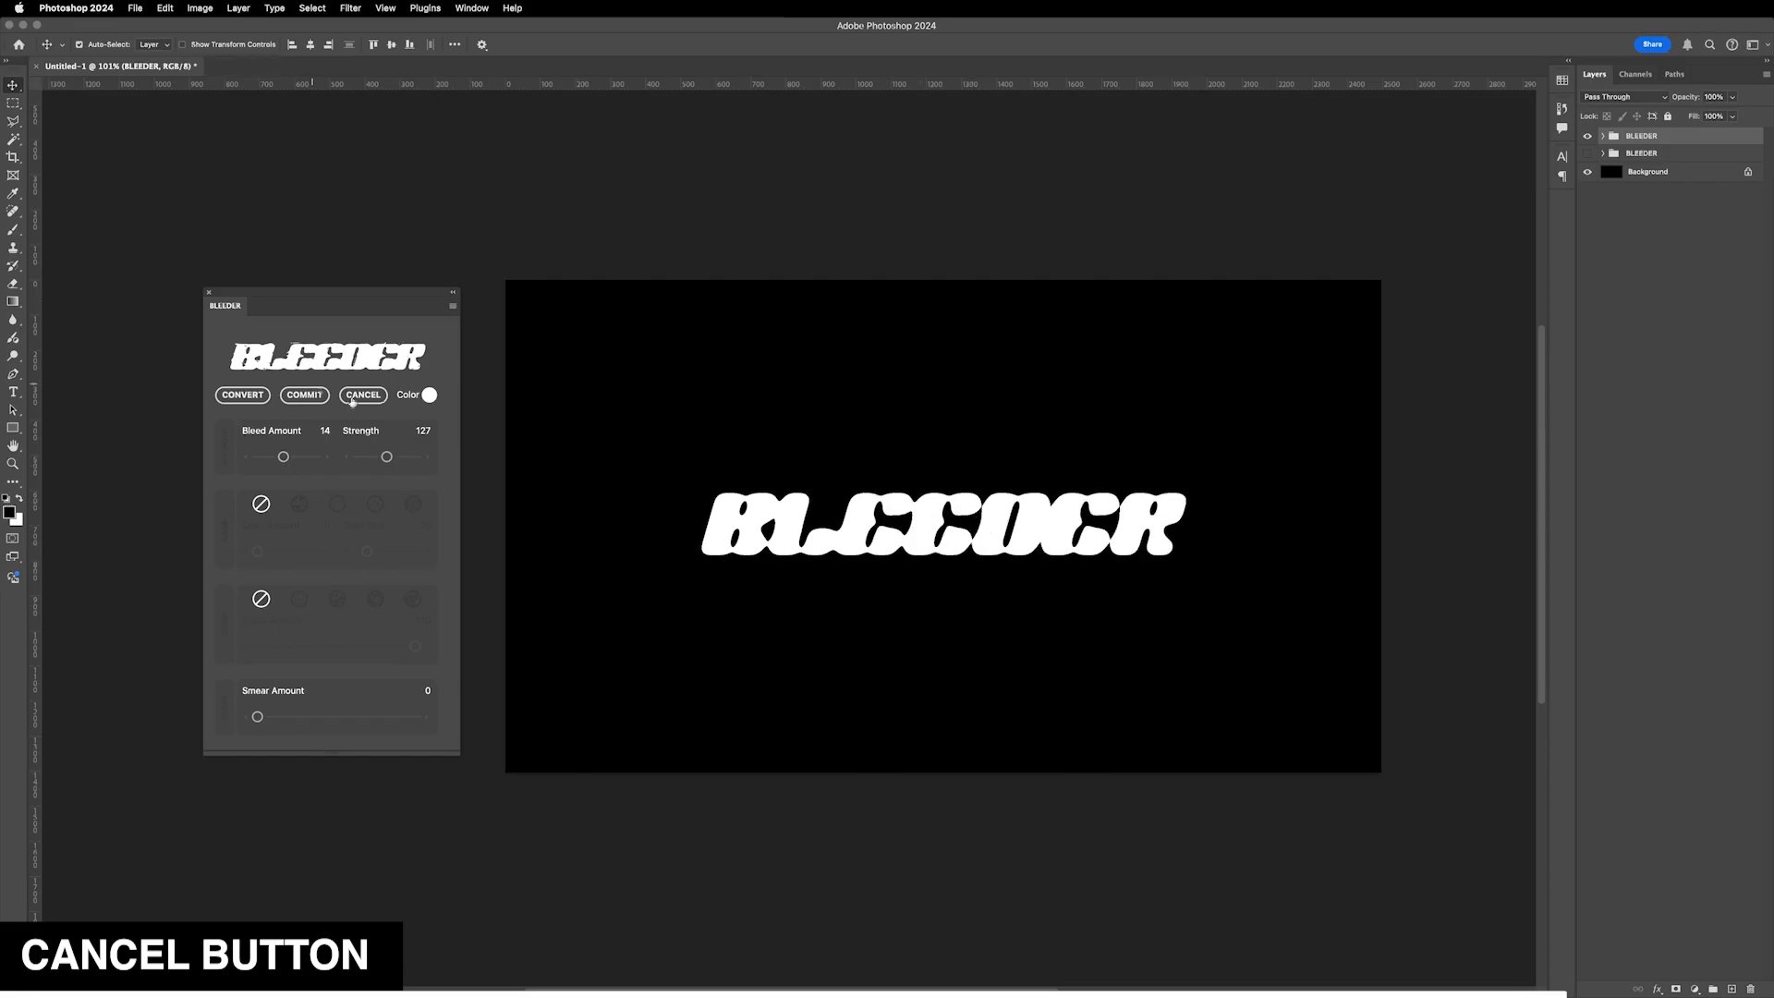
{"action": "left_click", "coordinate": [363, 395]}
{"action": "left_click", "coordinate": [987, 434]}
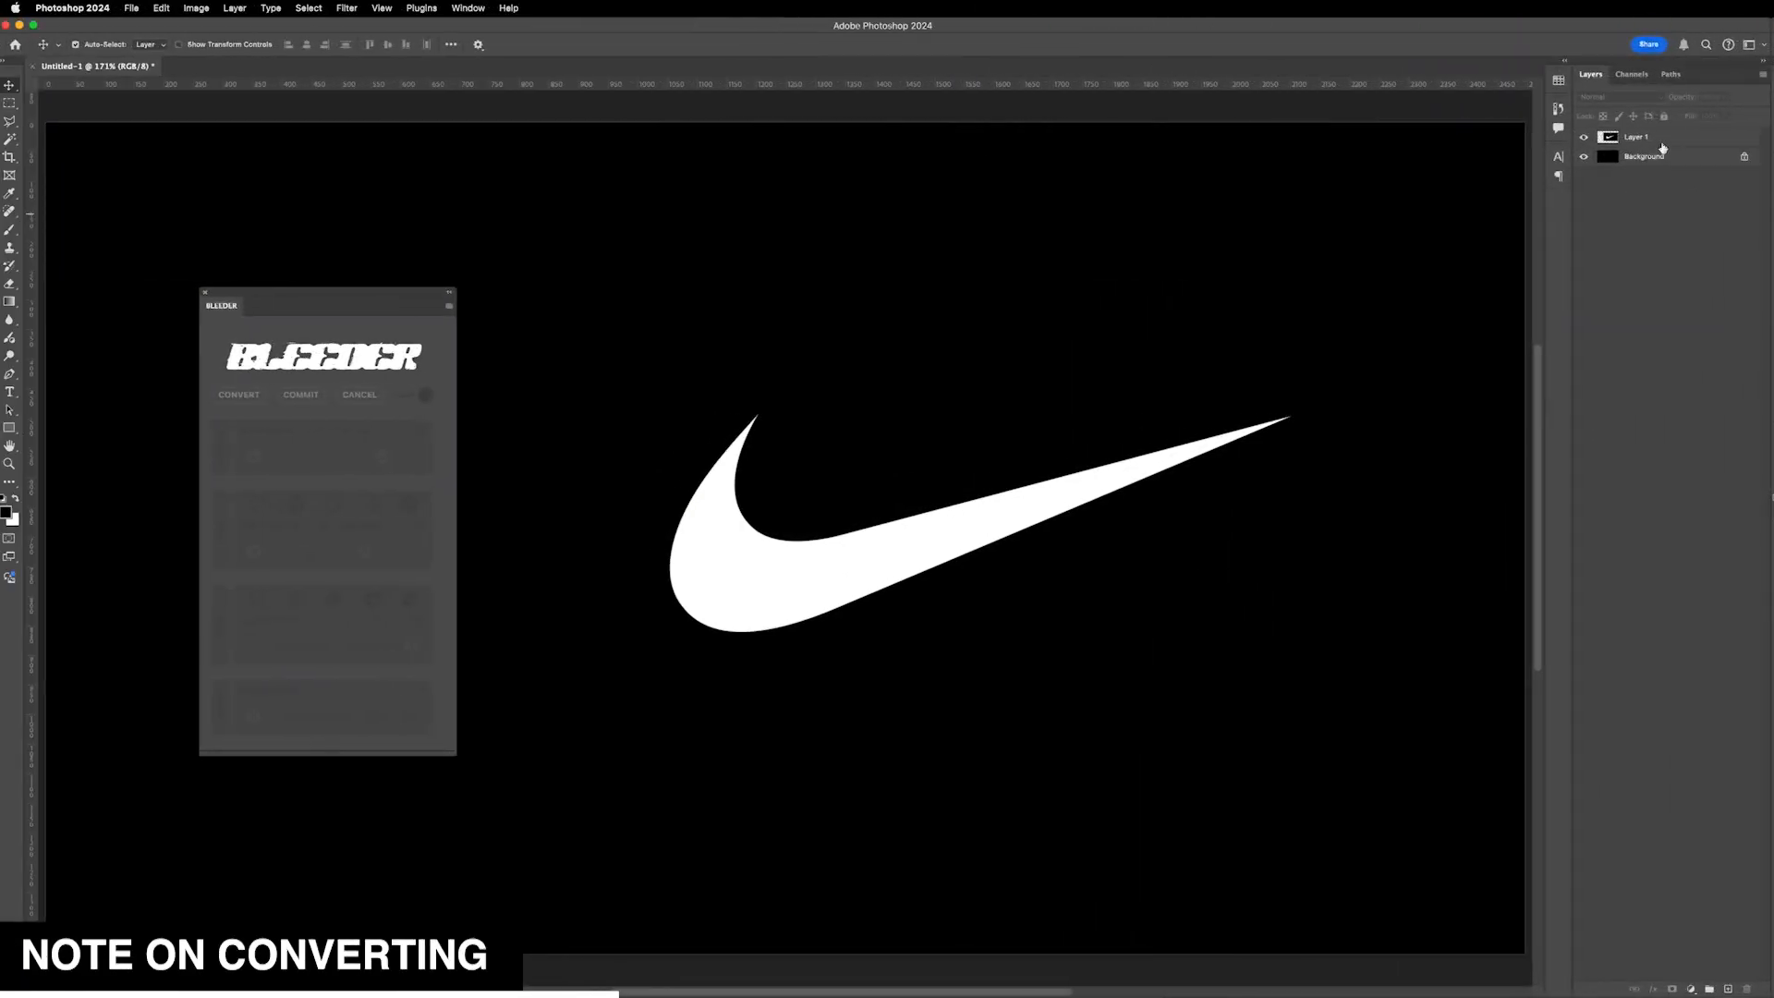
- Select the logo layer, invert its colours and invert them back, returning to the Move tool
{"action": "left_click", "coordinate": [1674, 145]}
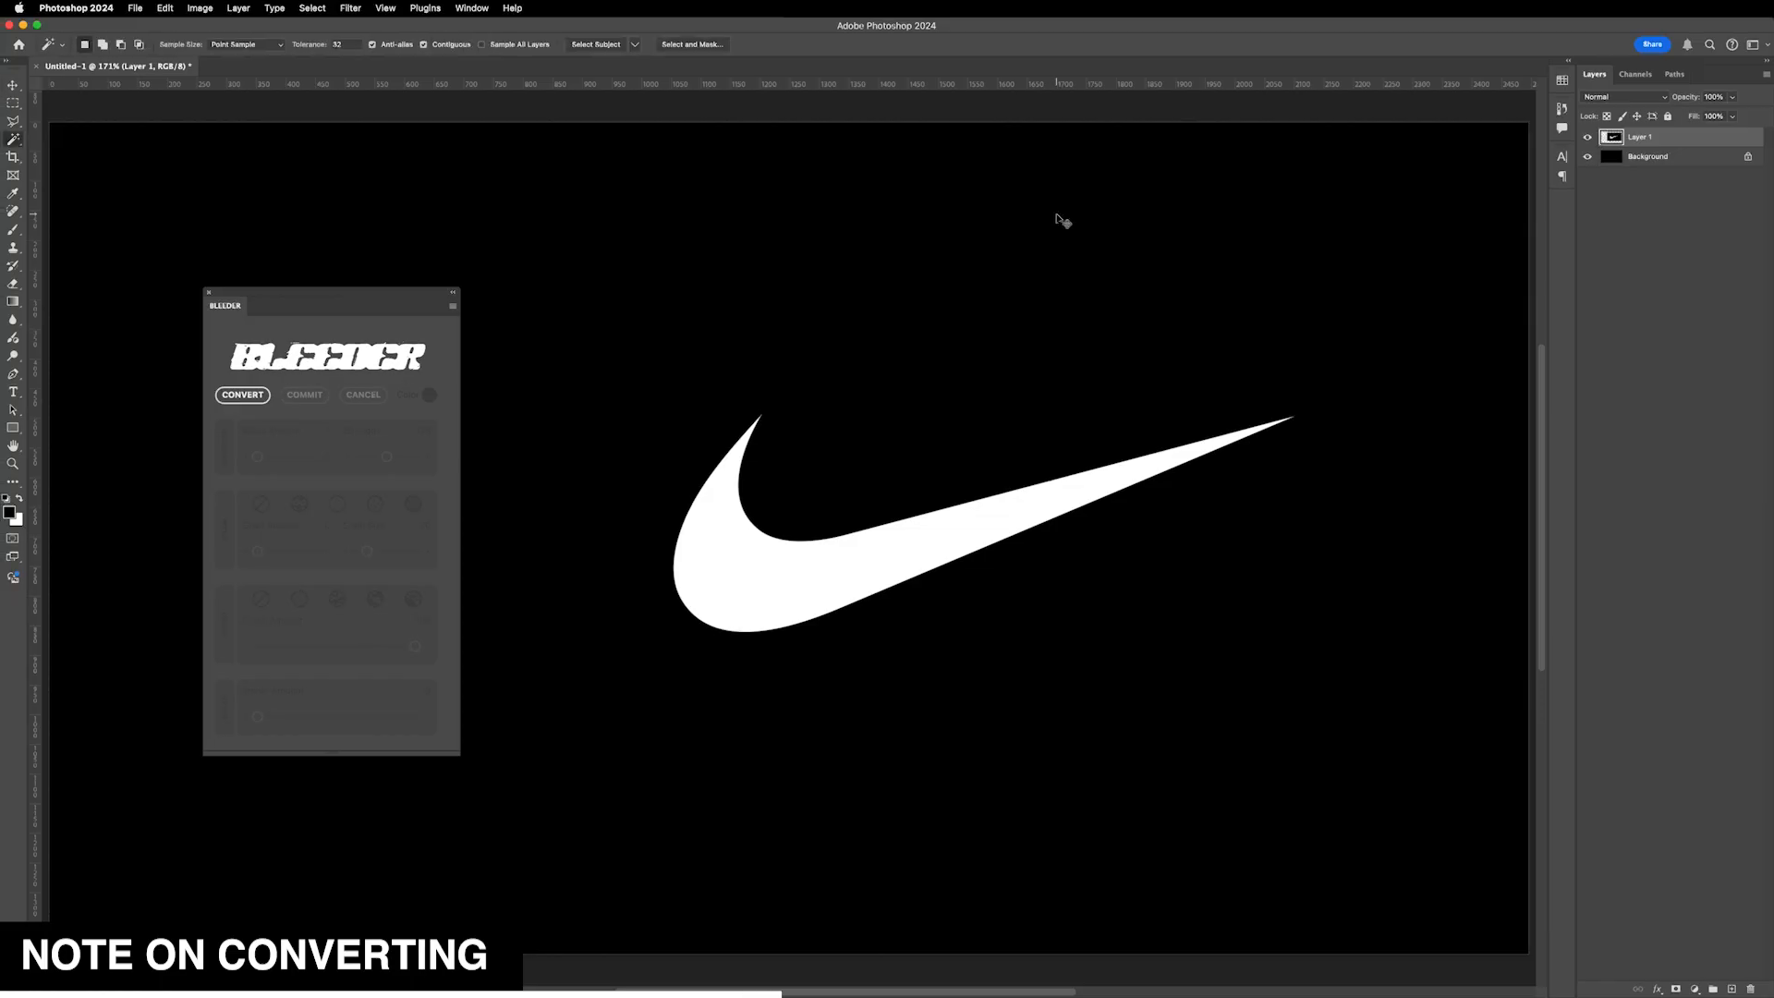
{"action": "key", "text": "super+i"}
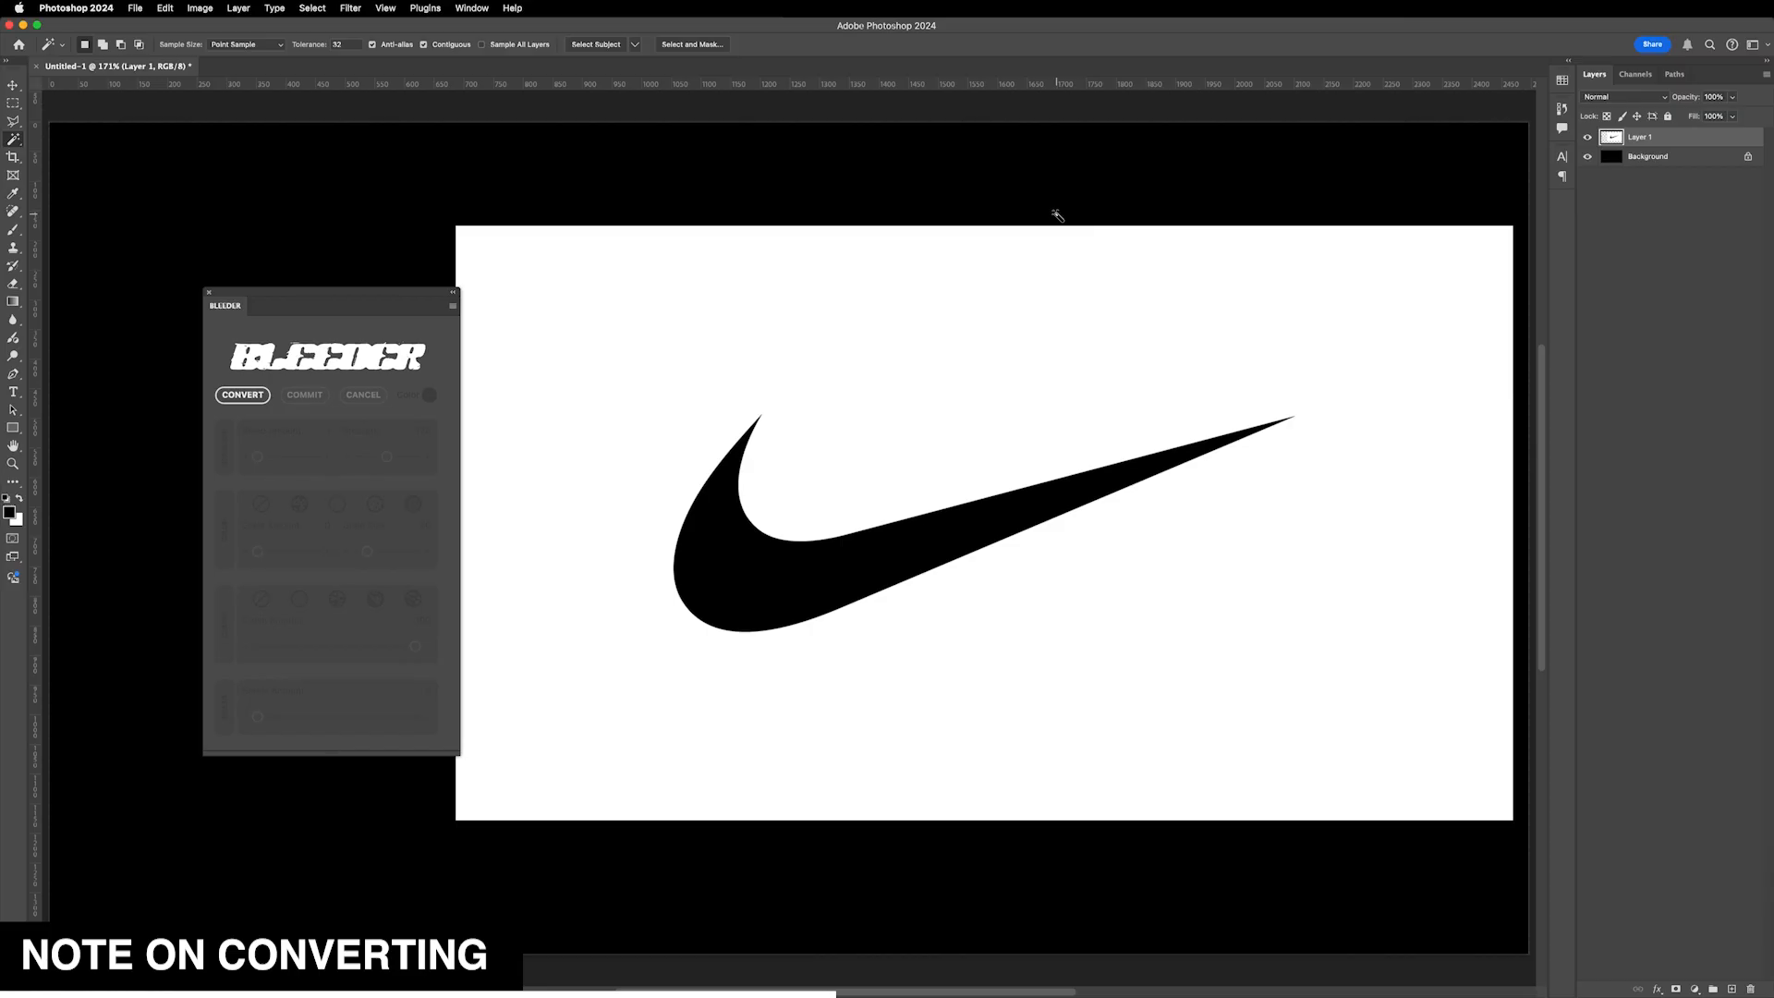
{"action": "key", "text": "super+i"}
{"action": "key", "text": "v"}
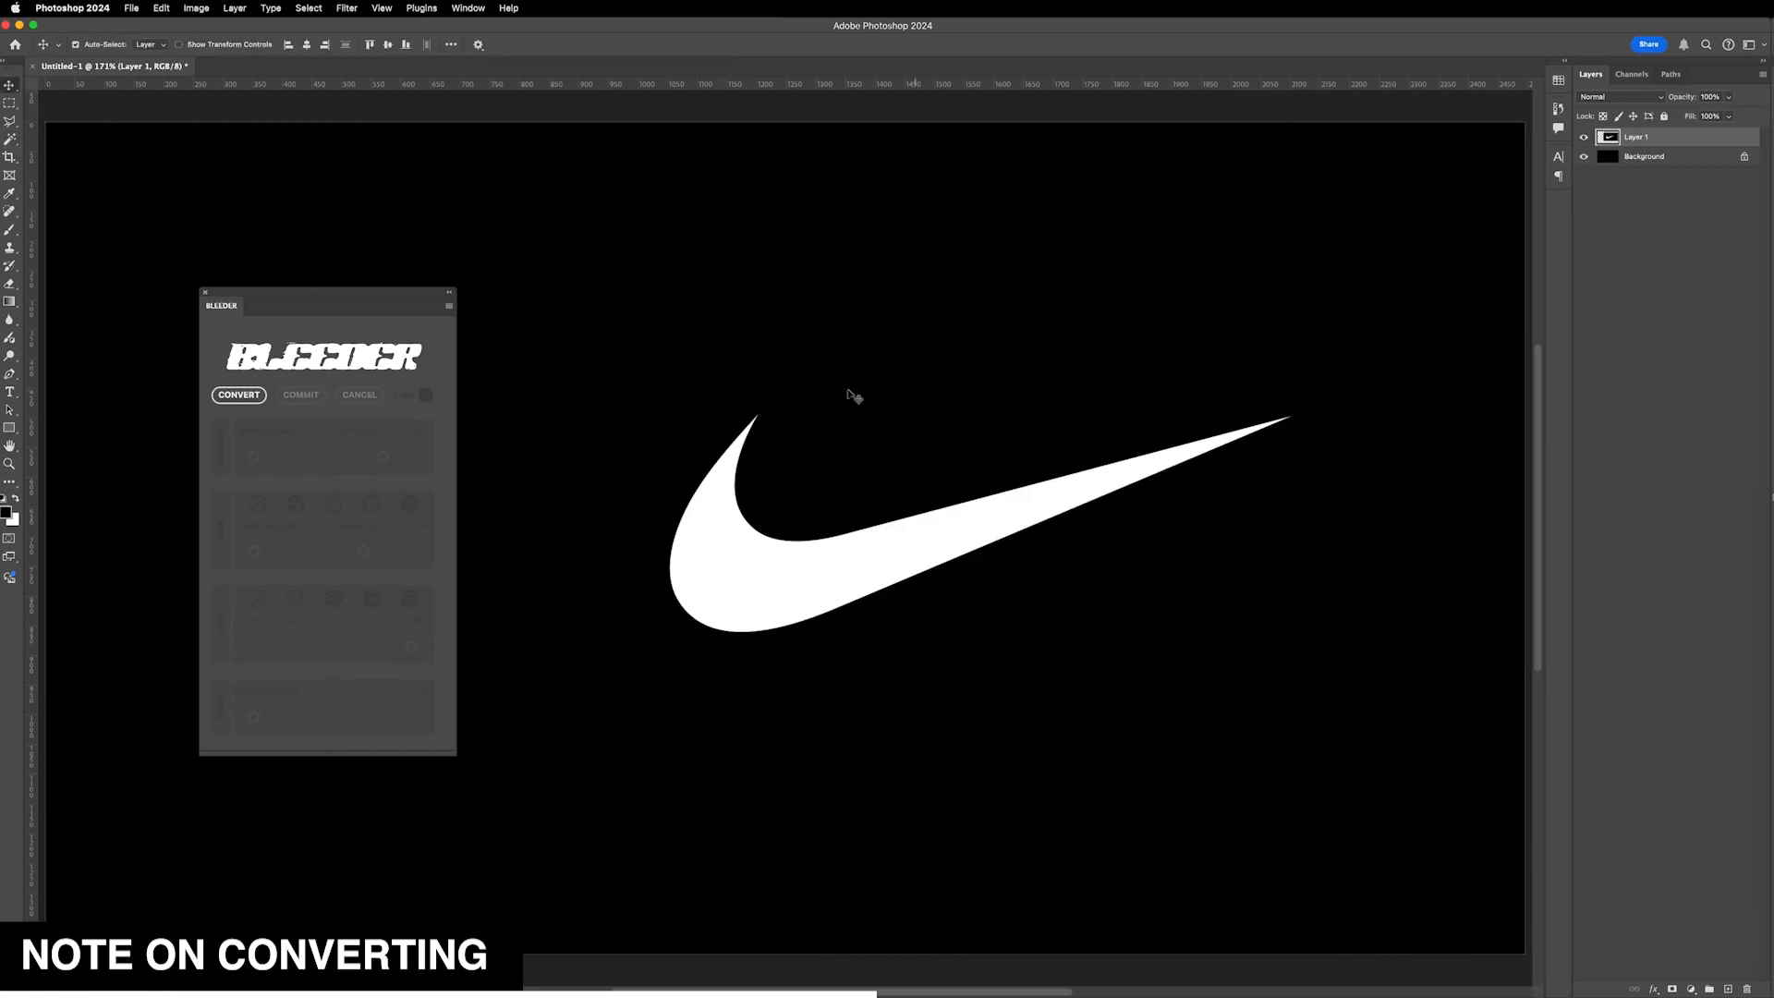
- Select the white swoosh, copy it onto its own layer, hide the original and convert it with BLEEDER
{"action": "left_click", "coordinate": [238, 395]}
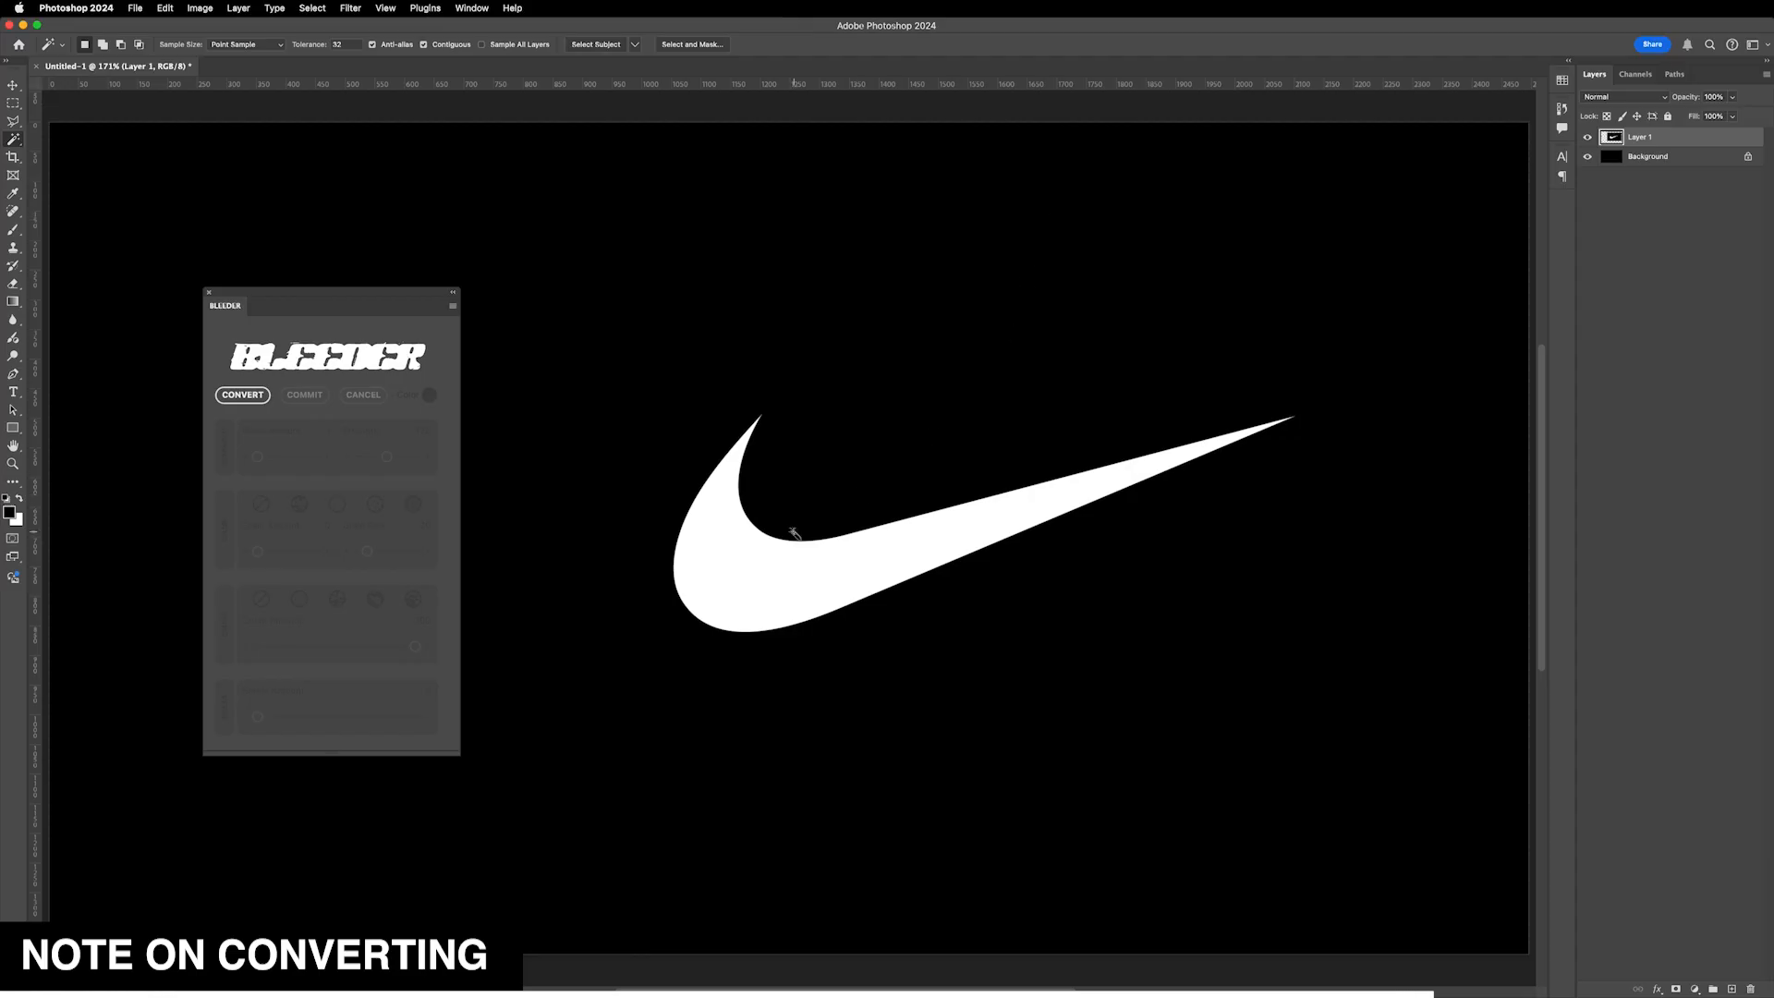
{"action": "left_click", "coordinate": [776, 602]}
{"action": "key", "text": "super+j"}
{"action": "left_click", "coordinate": [1589, 157]}
{"action": "left_click", "coordinate": [265, 389]}
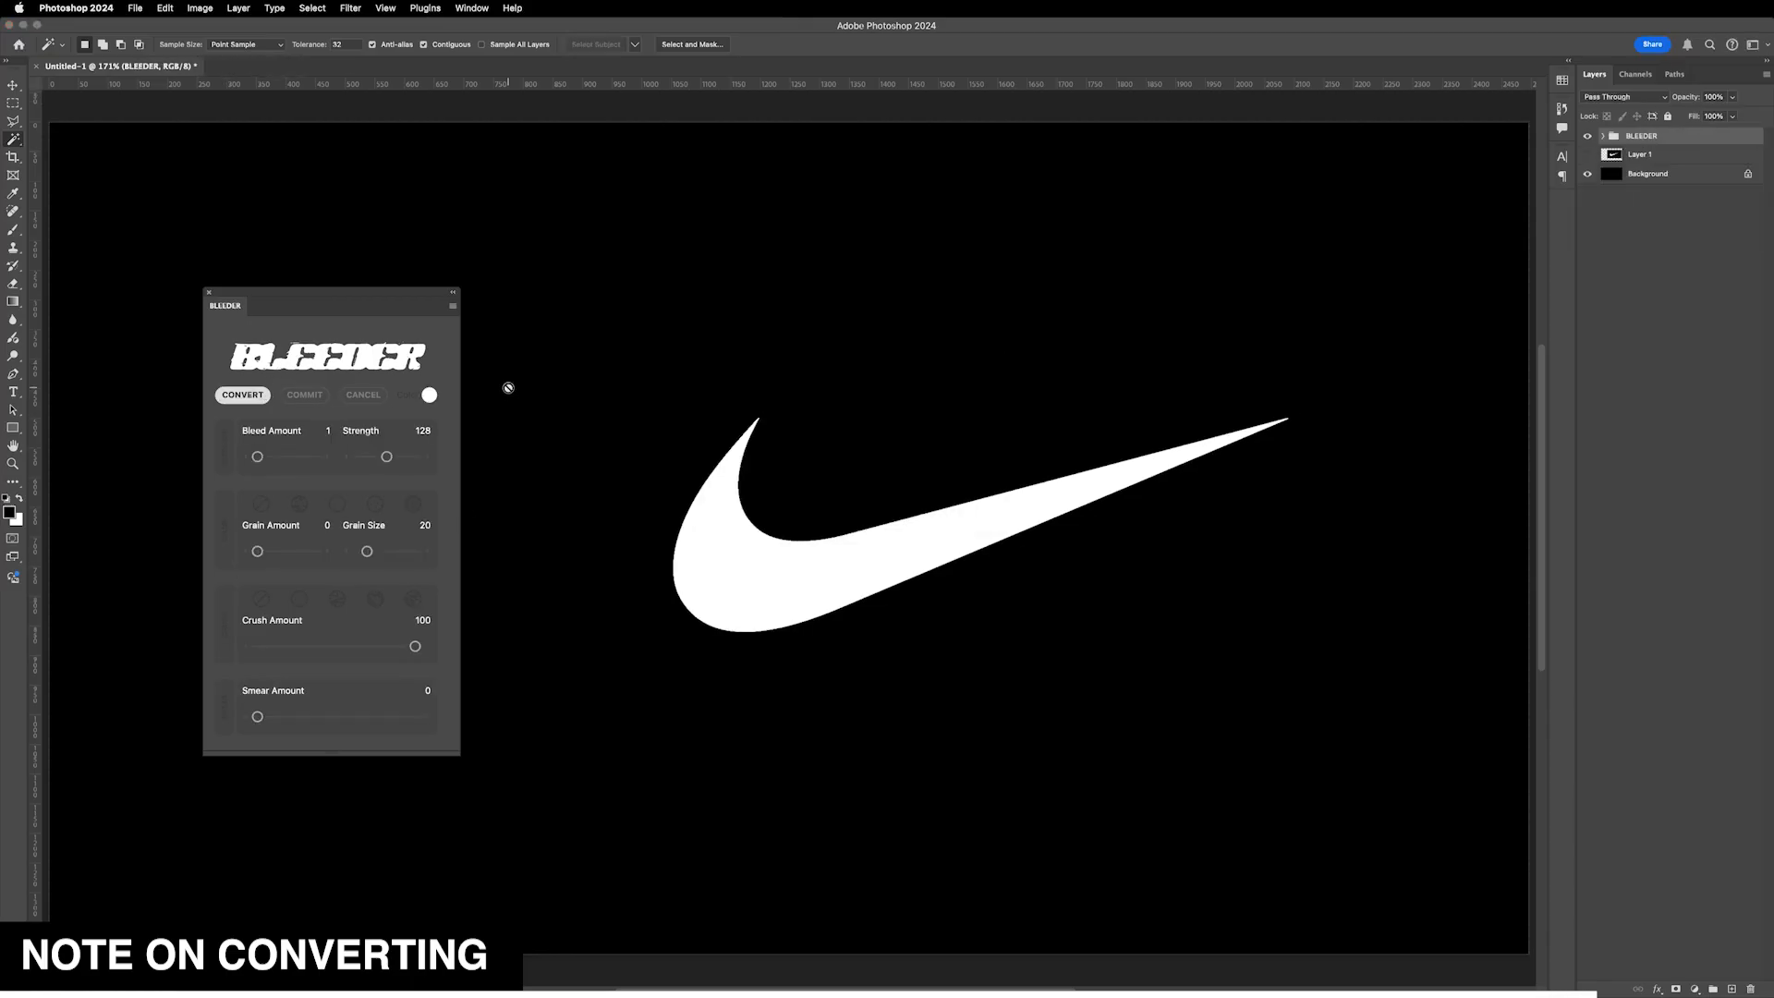
- Set Bleed Amount to 10, choose the second grain style and set Grain Amount to 44
{"action": "left_click_drag", "start_coordinate": [255, 460], "coordinate": [276, 459]}
{"action": "left_click", "coordinate": [298, 503]}
{"action": "left_click_drag", "start_coordinate": [258, 551], "coordinate": [283, 552]}
- Choose the fourth crush style and set Crush Amount 71, Strength 158 and Smear Amount 28
{"action": "left_click", "coordinate": [299, 598]}
{"action": "mouse_move", "coordinate": [386, 647]}
{"action": "left_mouse_down"}
{"action": "mouse_move", "coordinate": [412, 646]}
{"action": "mouse_move", "coordinate": [388, 647]}
{"action": "left_mouse_up"}
{"action": "left_click", "coordinate": [375, 599]}
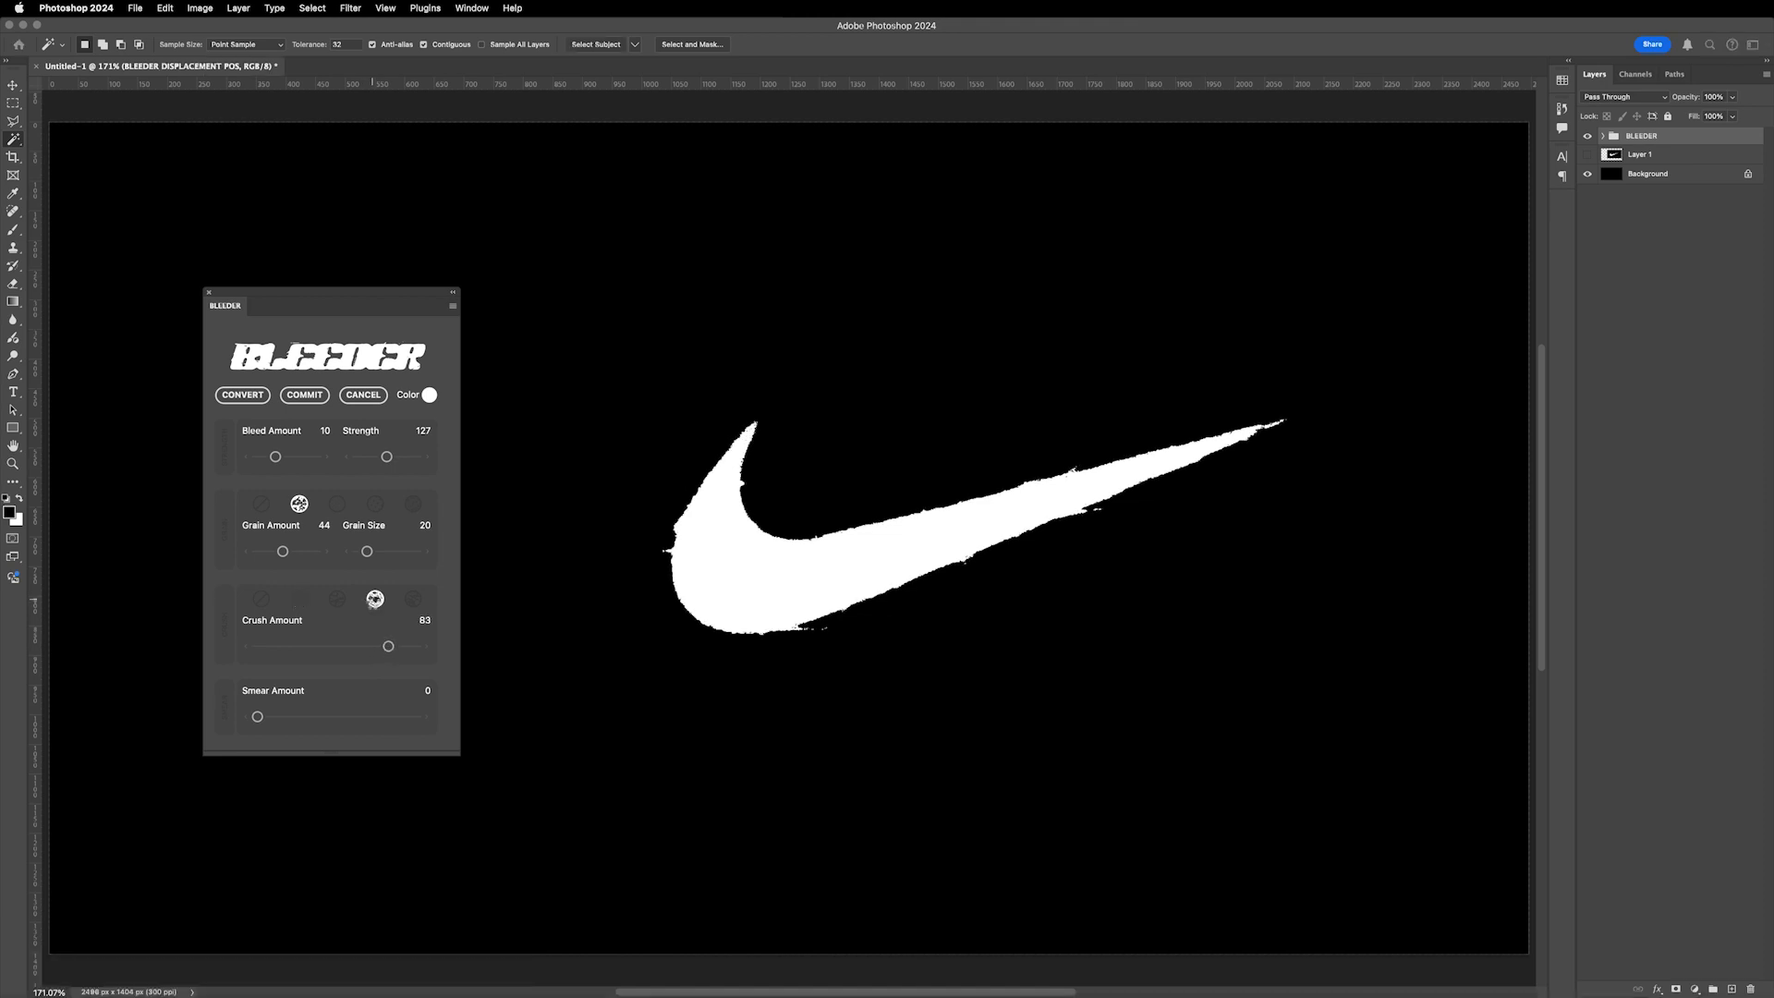
{"action": "left_click_drag", "start_coordinate": [388, 646], "coordinate": [343, 647]}
{"action": "left_click_drag", "start_coordinate": [386, 457], "coordinate": [400, 463]}
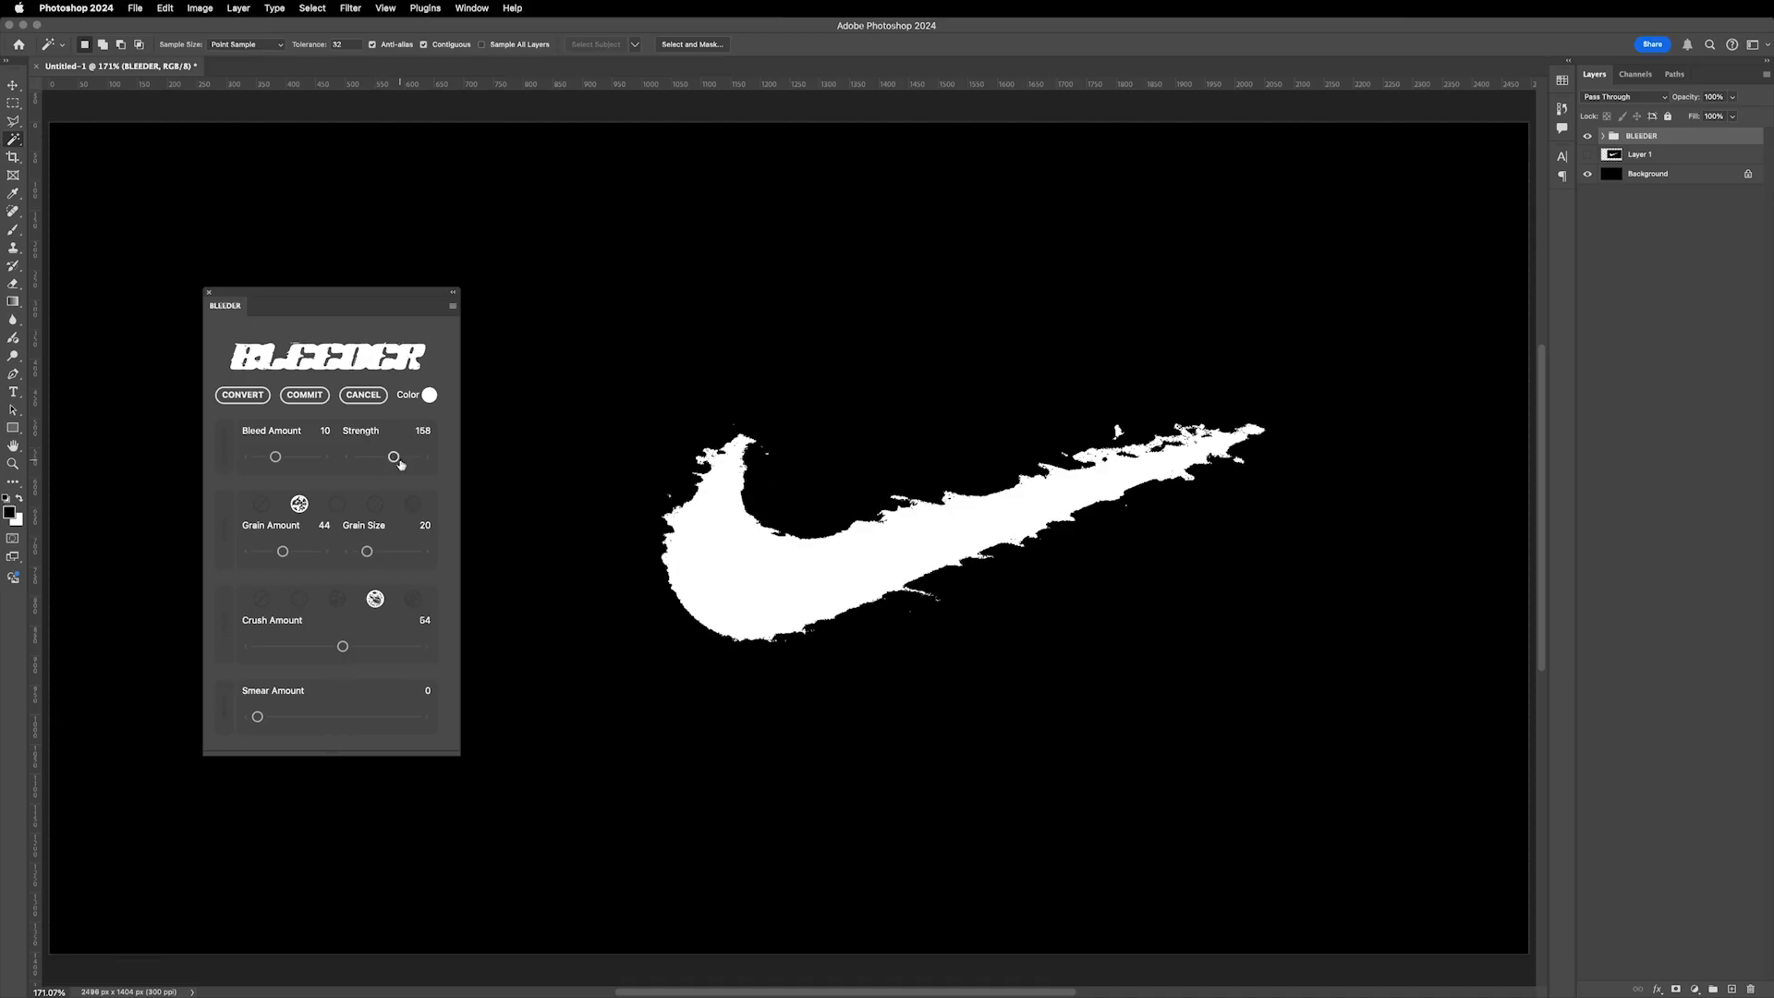
{"action": "left_click_drag", "start_coordinate": [343, 647], "coordinate": [370, 645]}
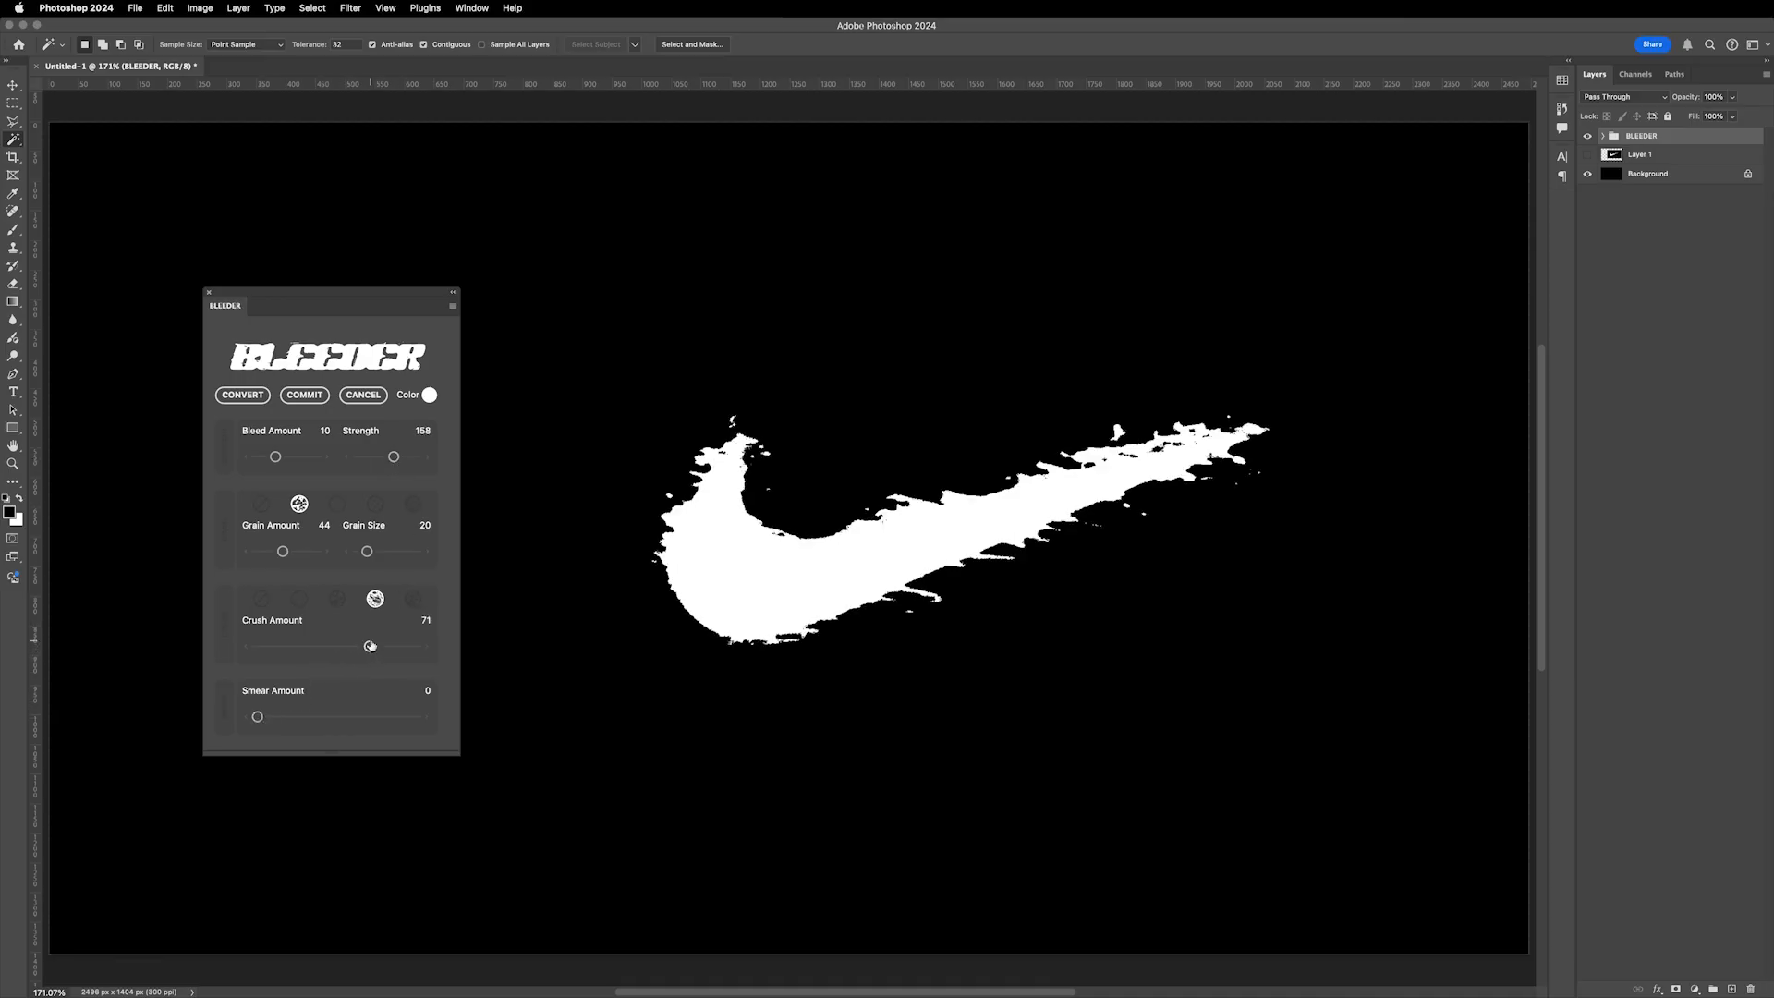
{"action": "left_click_drag", "start_coordinate": [257, 717], "coordinate": [301, 716]}
- Recolour the swoosh effect orange, #ffae00, with the effect colour picker
{"action": "left_click", "coordinate": [428, 396]}
{"action": "left_click_drag", "start_coordinate": [684, 763], "coordinate": [684, 786]}
{"action": "left_click_drag", "start_coordinate": [629, 728], "coordinate": [666, 630]}
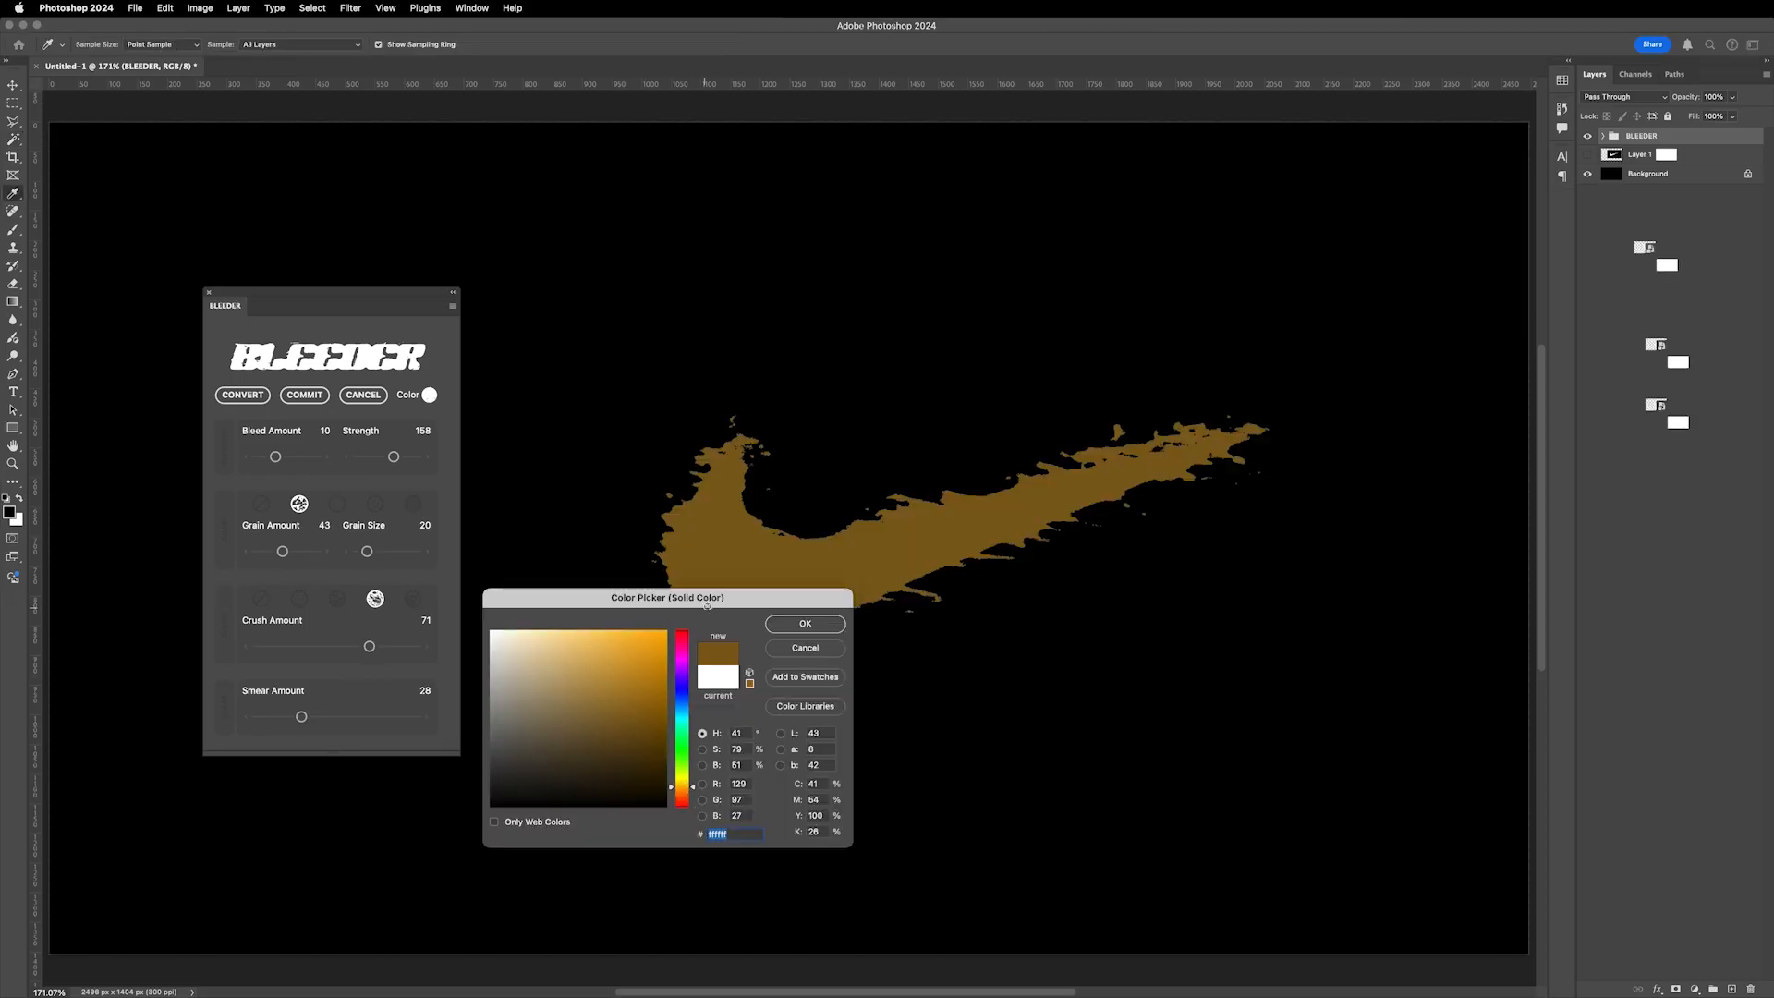
{"action": "left_click", "coordinate": [791, 624]}
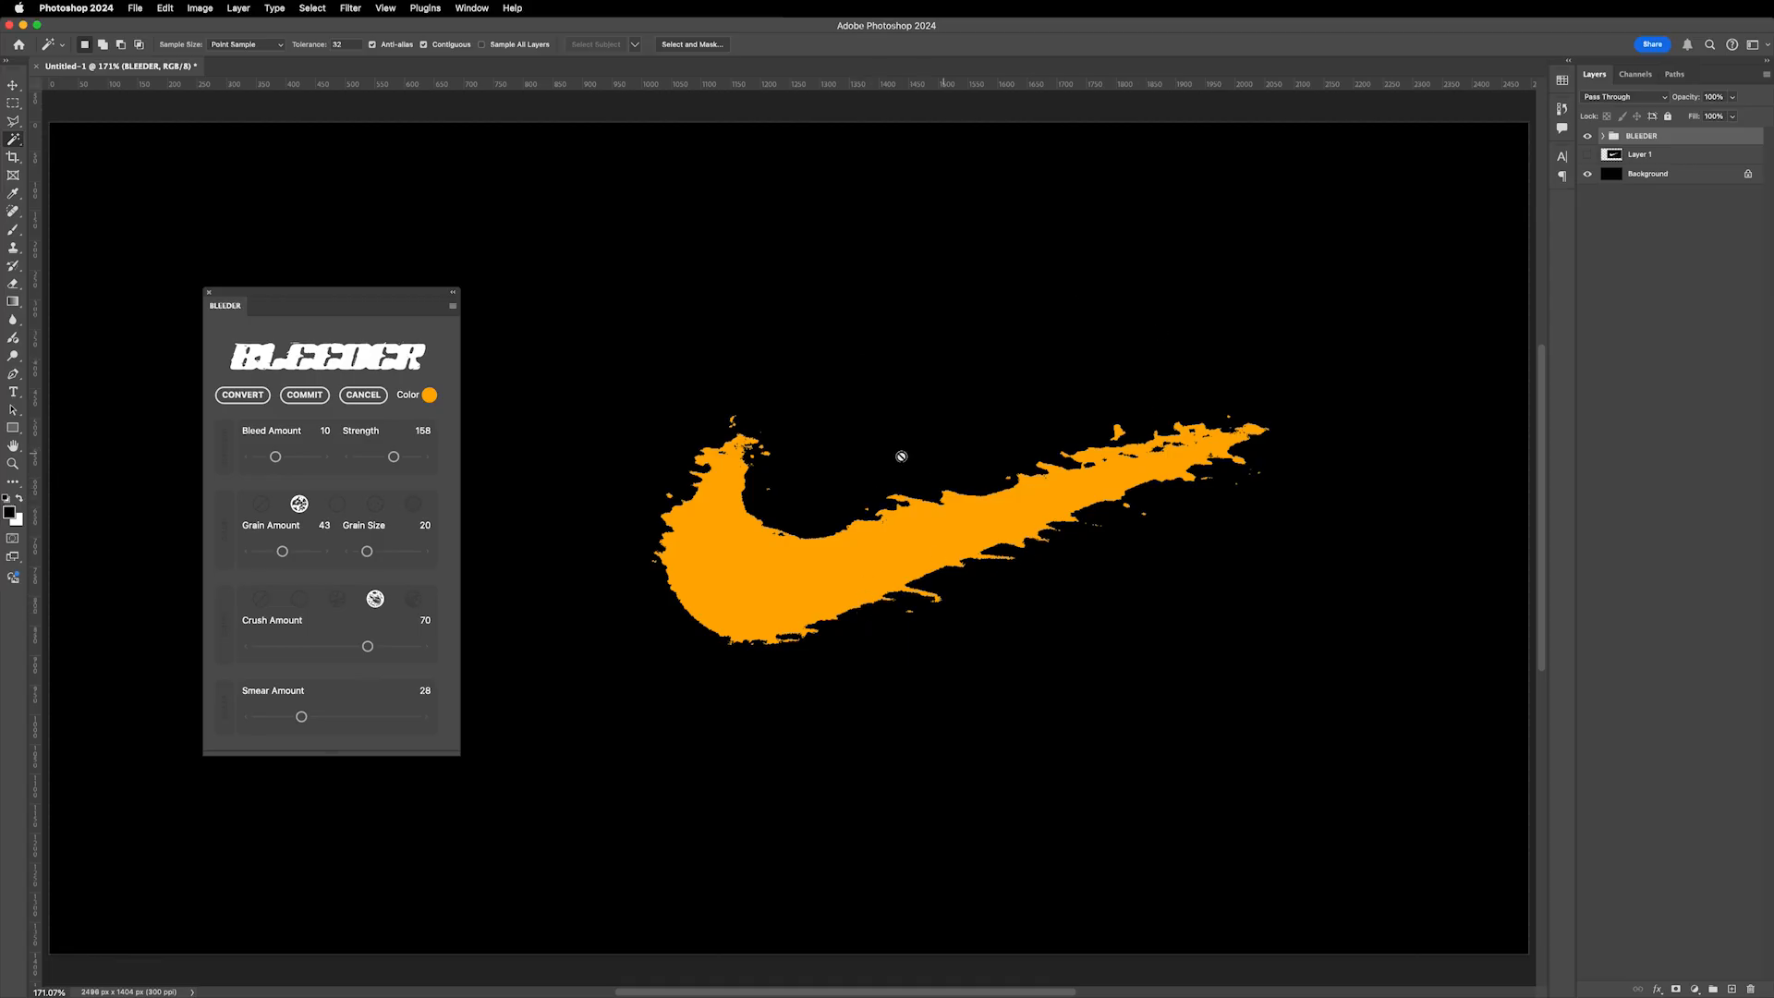
- Switch to the third grain style and raise Grain Amount to about 67
{"action": "left_click", "coordinate": [340, 504]}
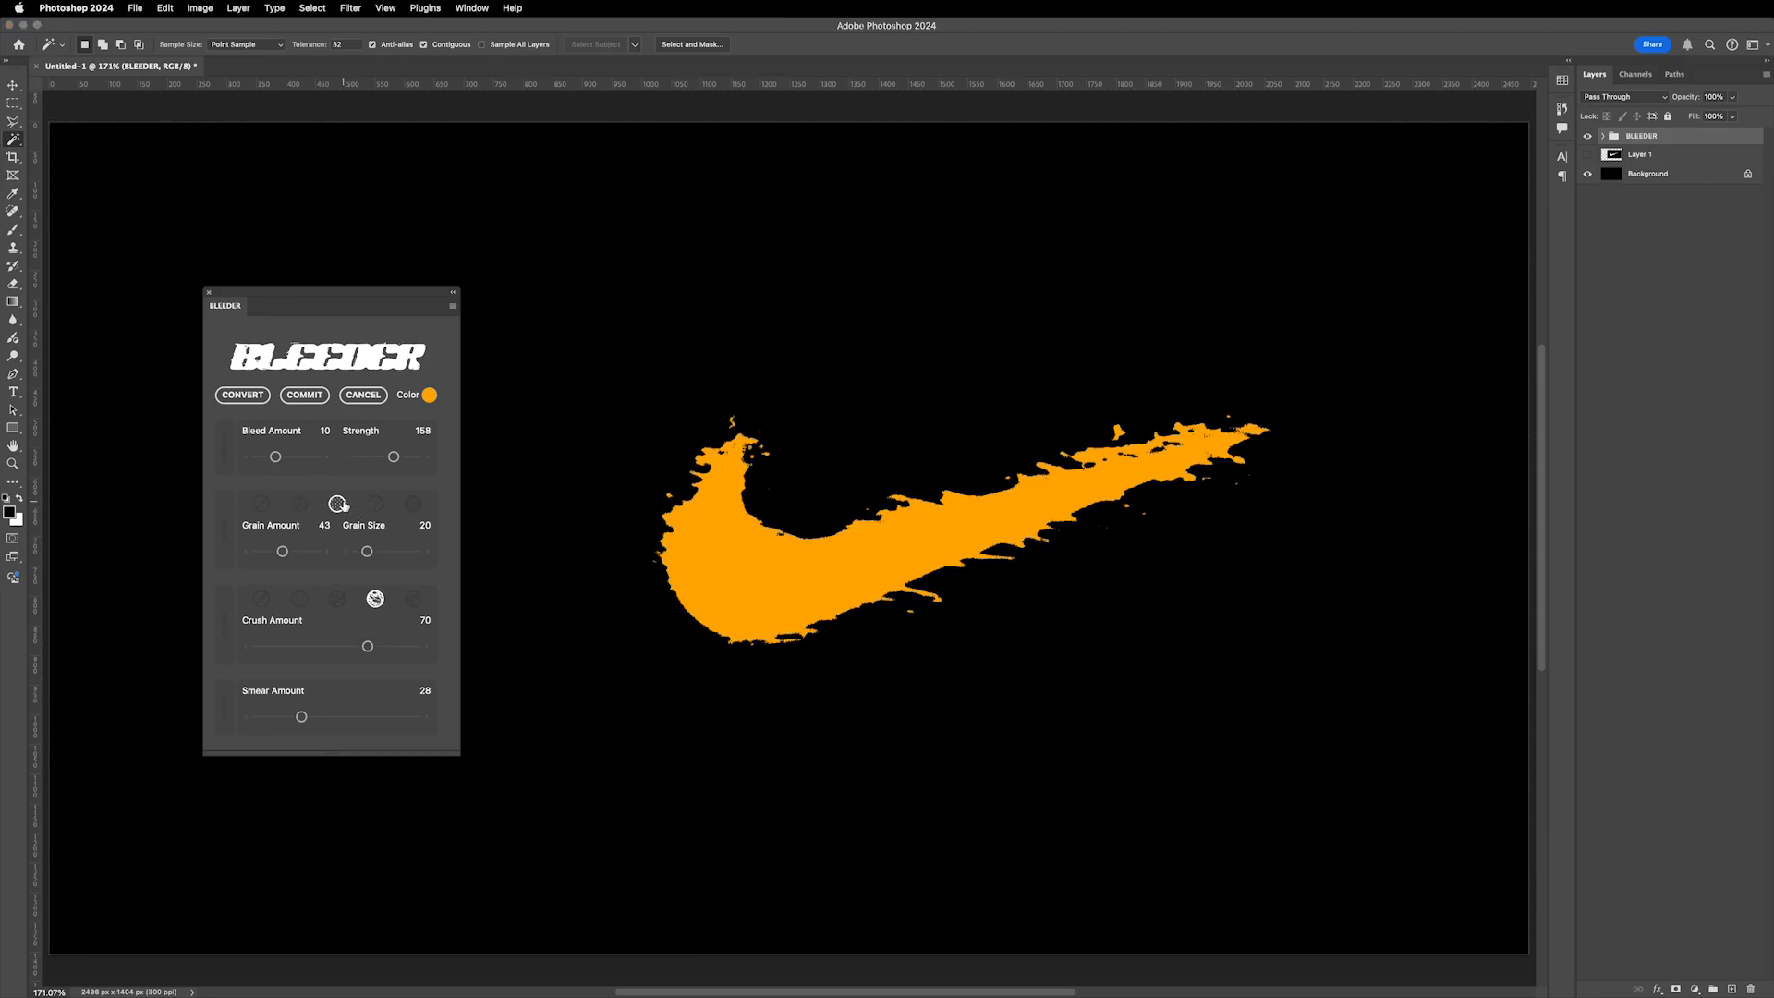
{"action": "left_click_drag", "start_coordinate": [282, 553], "coordinate": [297, 553]}
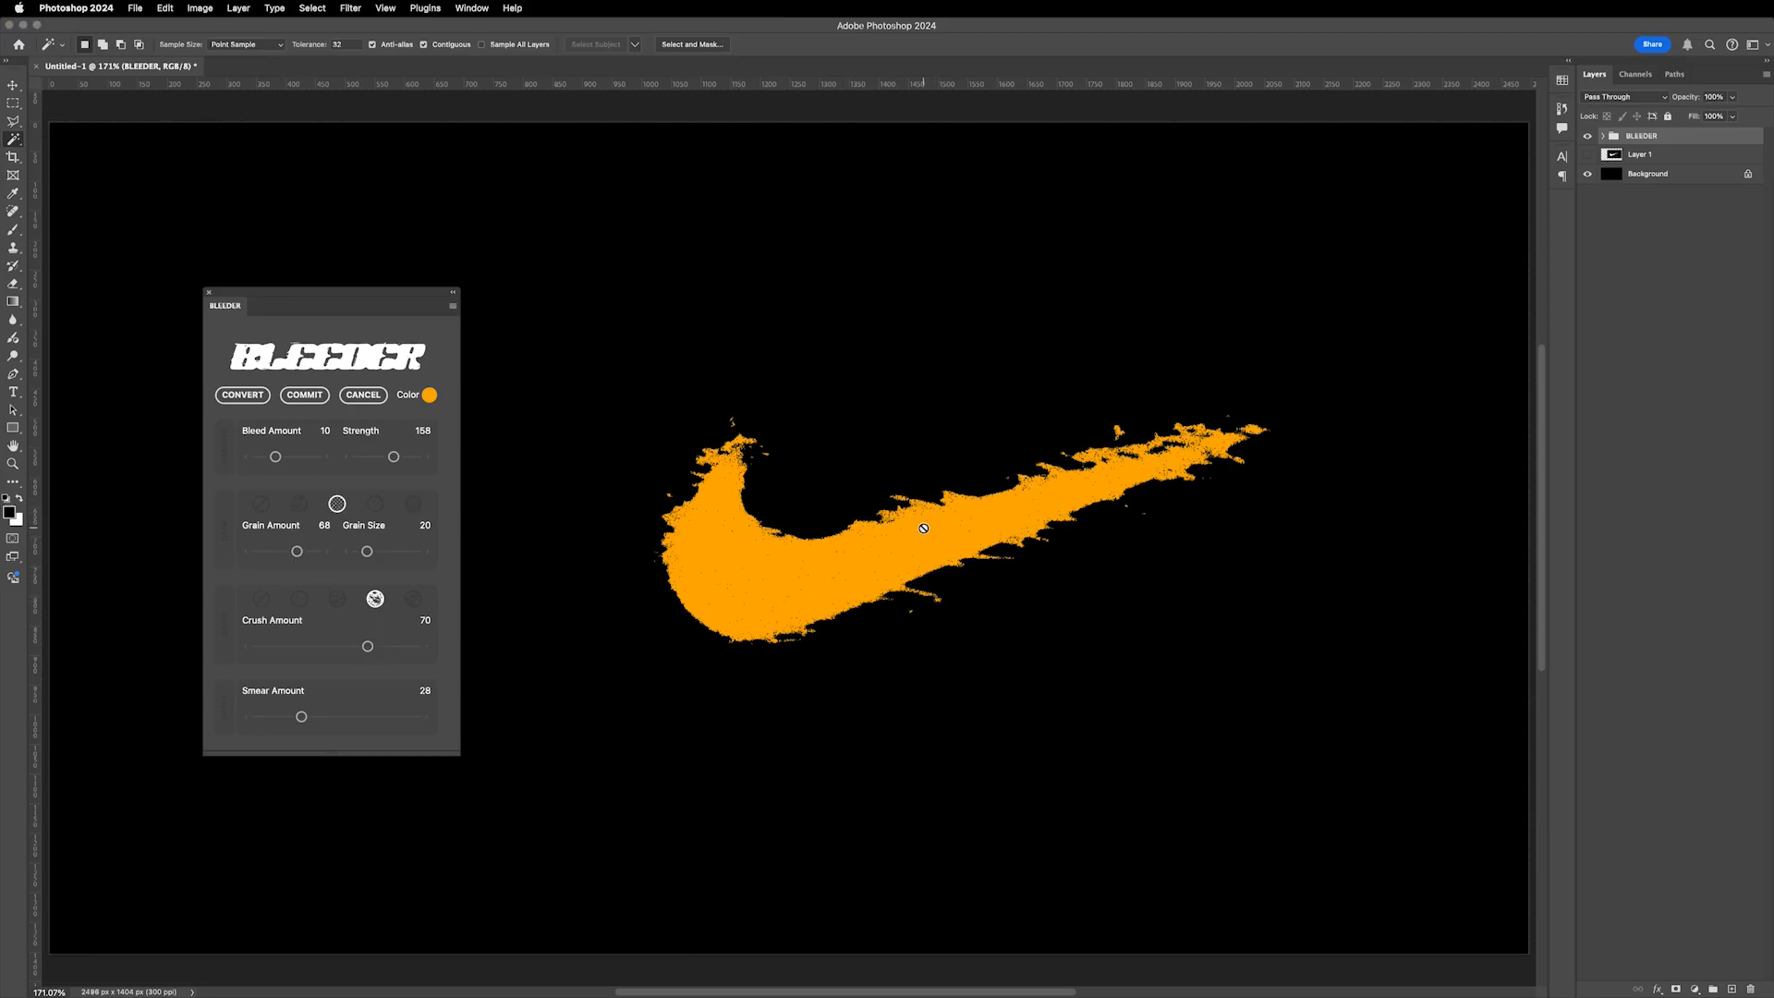
{"action": "key", "text": "v"}
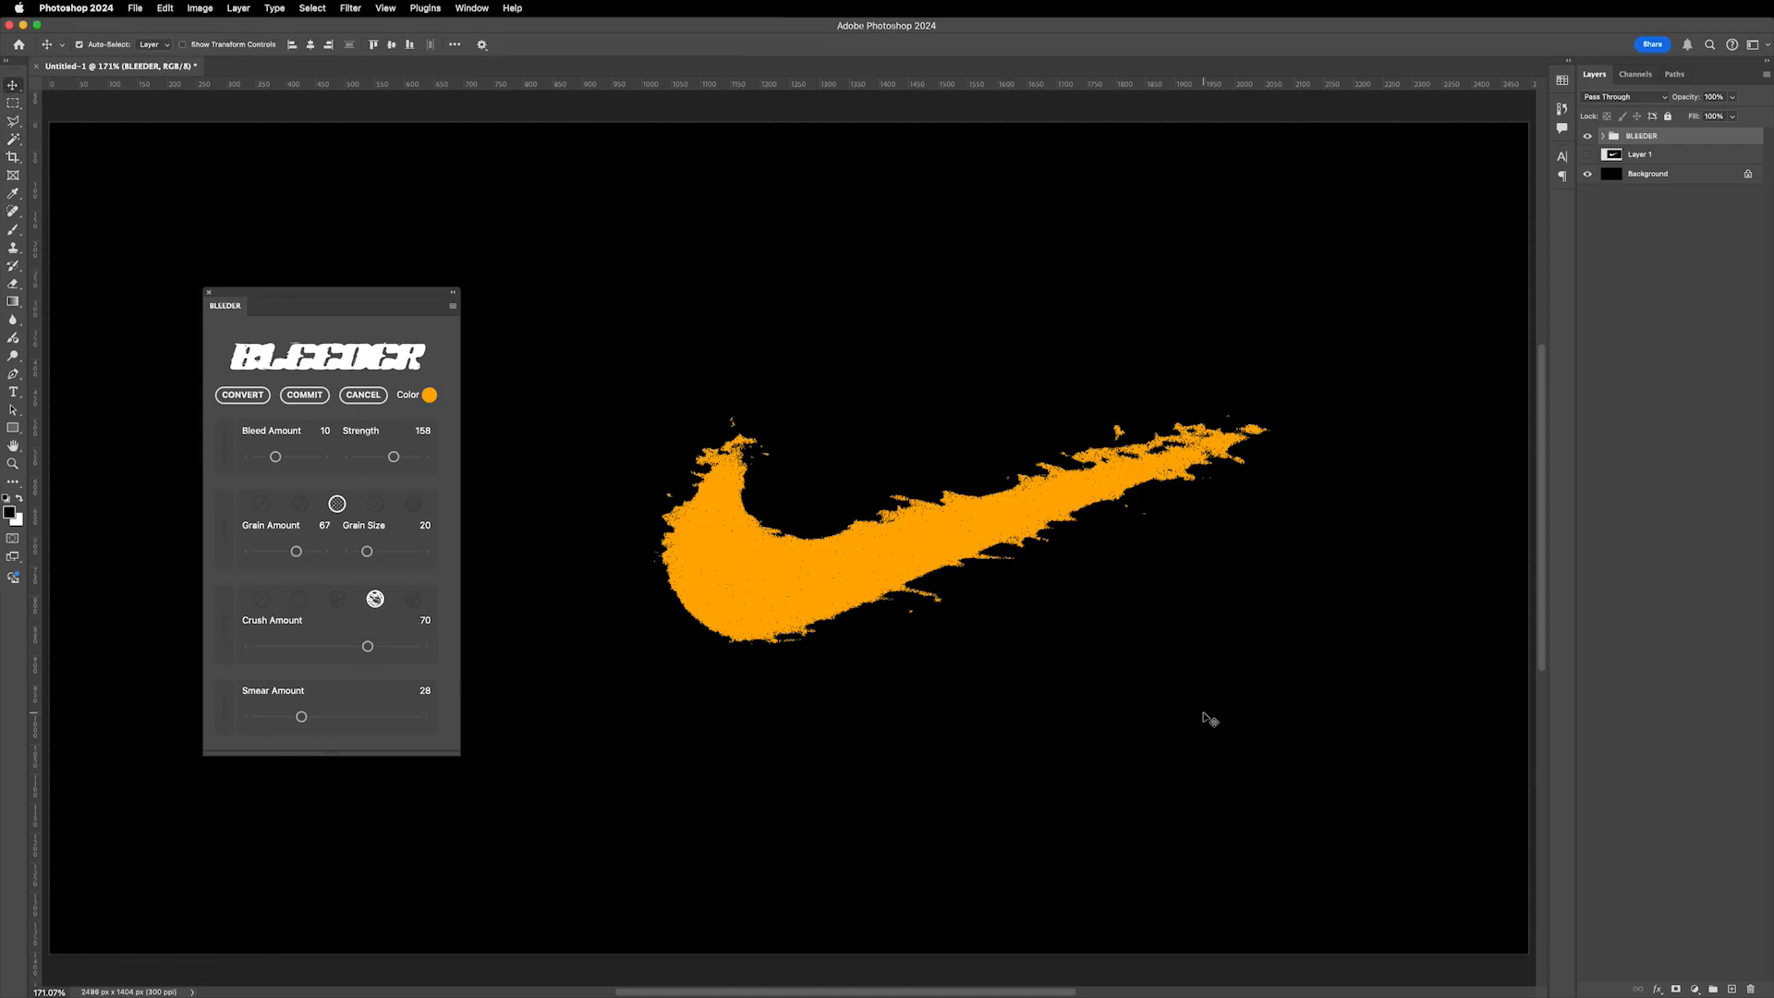